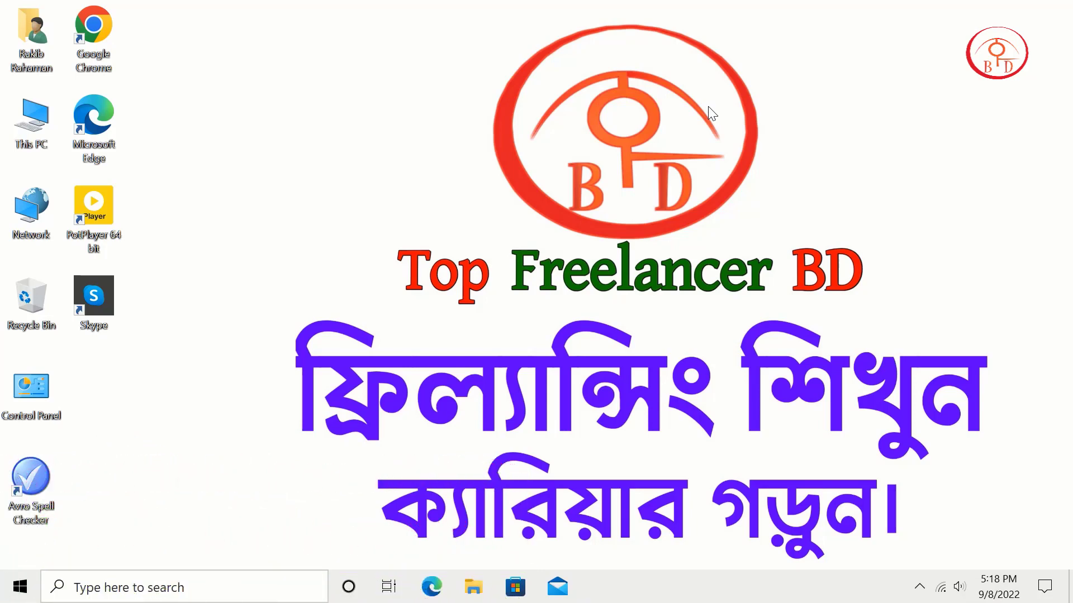
Outline the channel name and slogan on the desktop wallpaper with a red rectangle and close the drawing overlay
{"action": "key", "text": "ctrl+alt+d"}
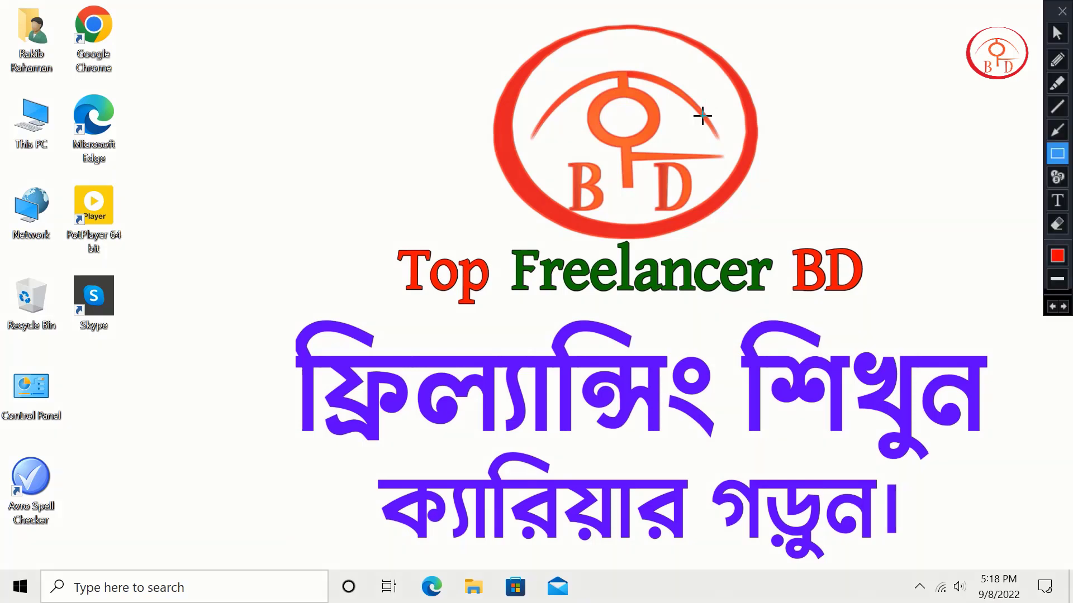
{"action": "mouse_move", "coordinate": [242, 228]}
{"action": "left_mouse_down"}
{"action": "mouse_move", "coordinate": [483, 371]}
{"action": "mouse_move", "coordinate": [896, 565]}
{"action": "mouse_move", "coordinate": [1010, 564]}
{"action": "left_mouse_up"}
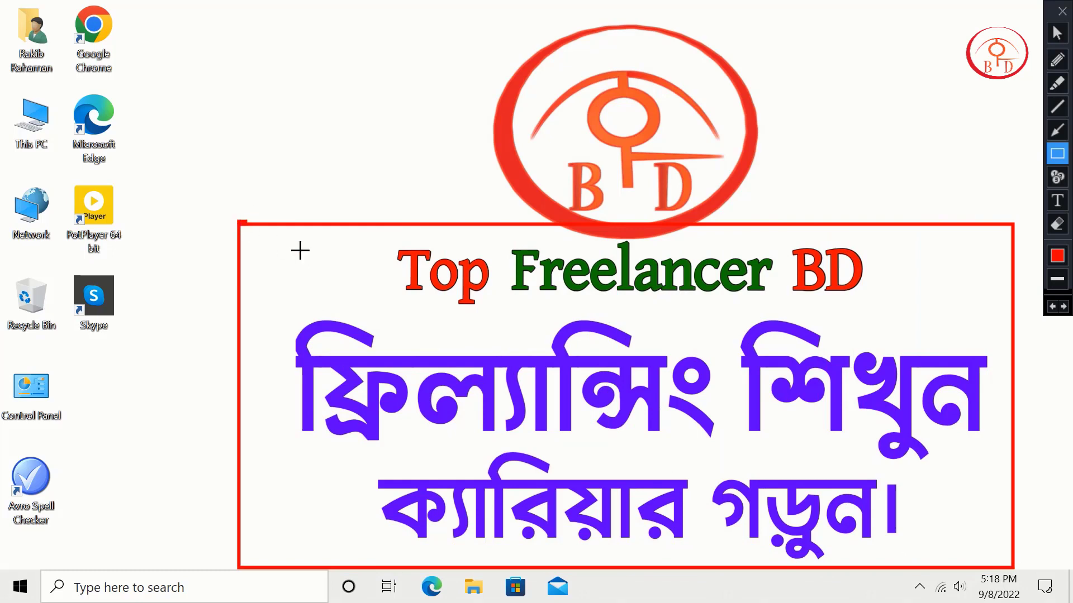
{"action": "mouse_move", "coordinate": [239, 222]}
{"action": "left_mouse_down"}
{"action": "mouse_move", "coordinate": [888, 537]}
{"action": "mouse_move", "coordinate": [1014, 567]}
{"action": "left_mouse_up"}
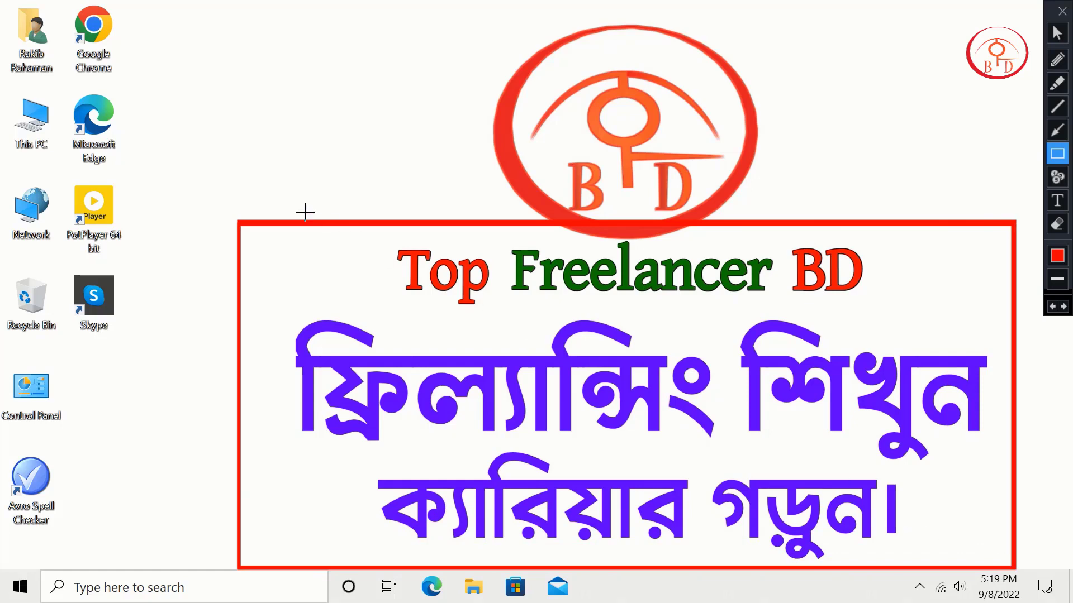
{"action": "key", "text": "Escape"}
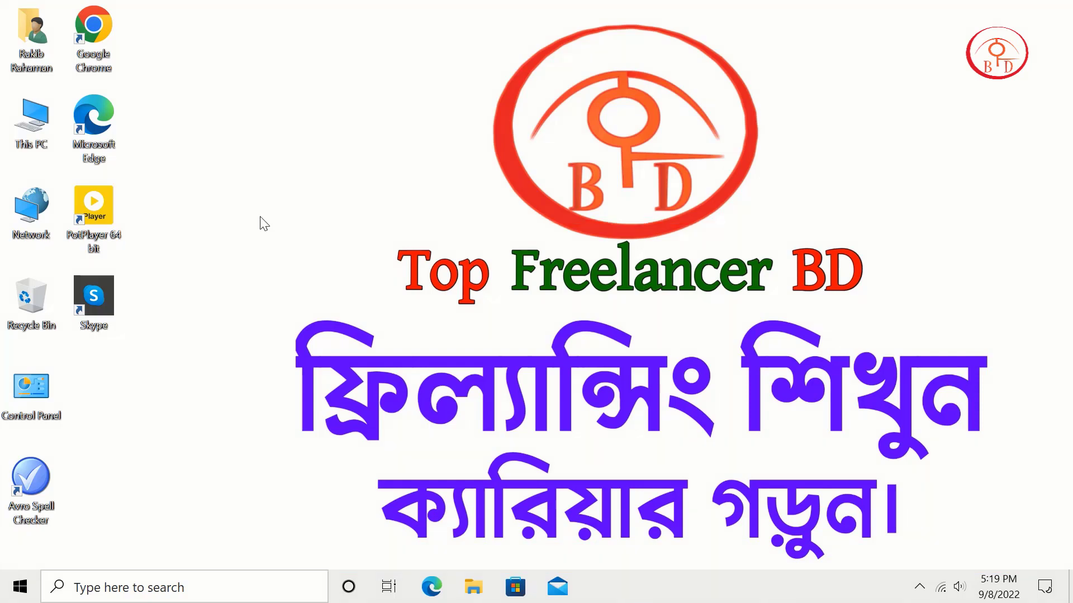
Refresh the desktop and open Google Chrome
{"action": "right_click", "coordinate": [291, 88]}
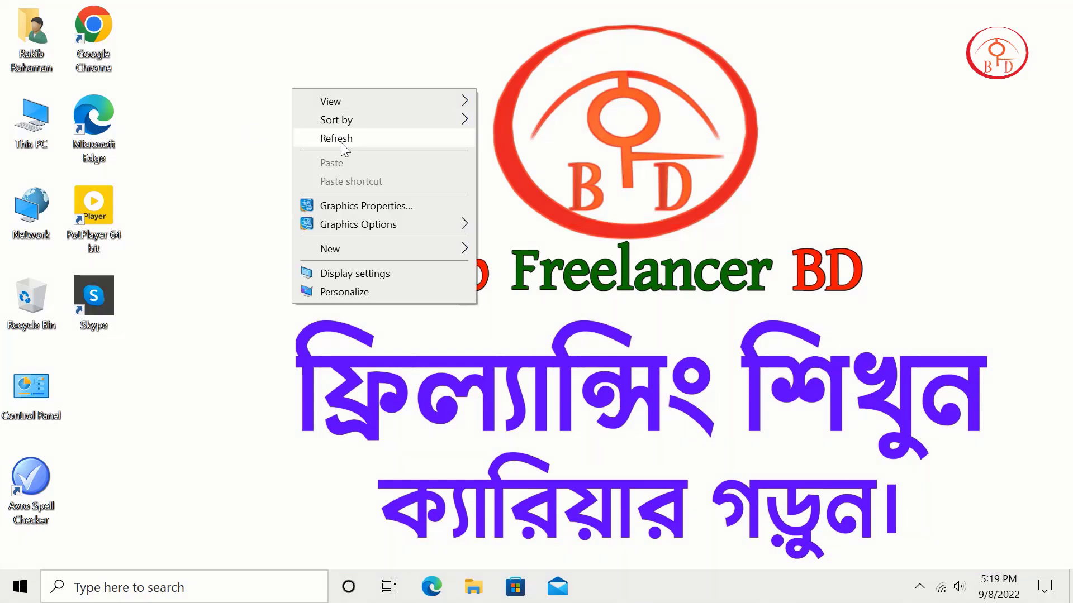
{"action": "left_click", "coordinate": [342, 143]}
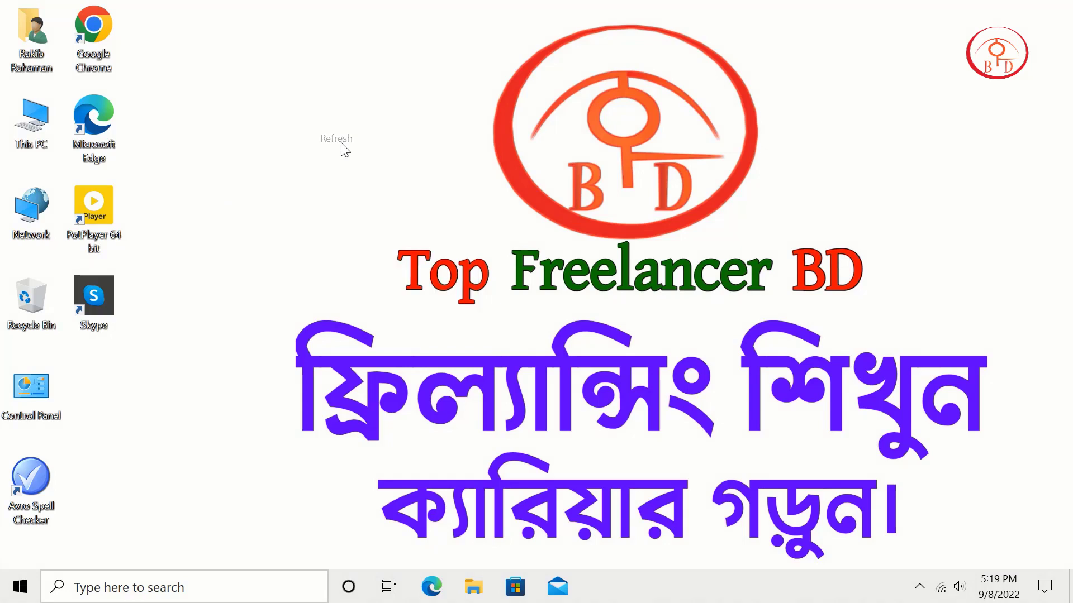
{"action": "double_click", "coordinate": [109, 41]}
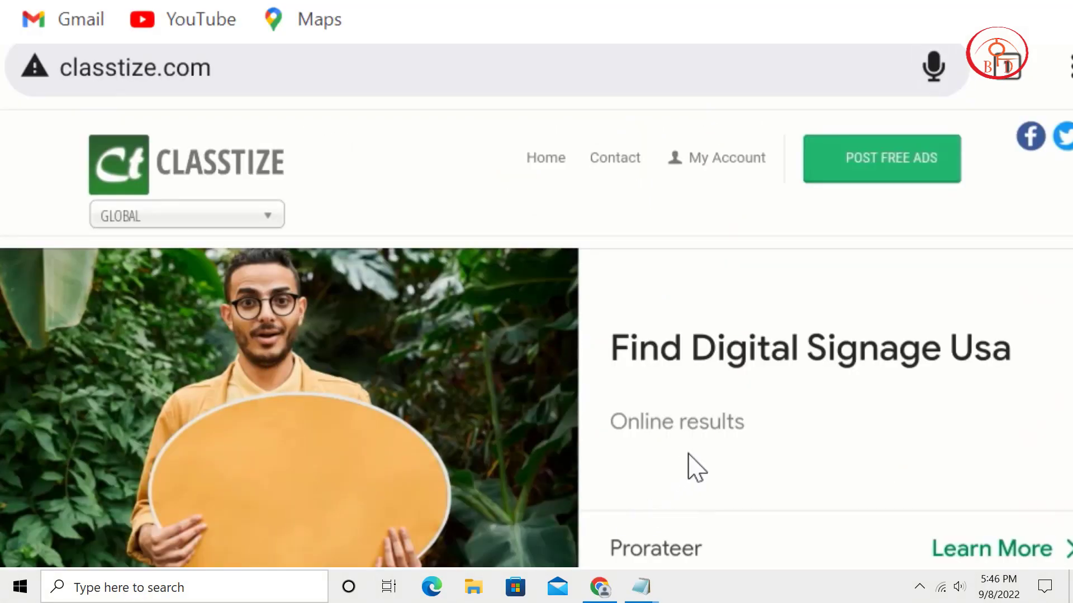
Examine the header of the Classtize homepage and the list of locations available besides Global
{"action": "scroll", "coordinate": [765, 385], "scroll_direction": "down", "scroll_amount": 3}
{"action": "scroll", "coordinate": [782, 414], "scroll_direction": "up", "scroll_amount": 2}
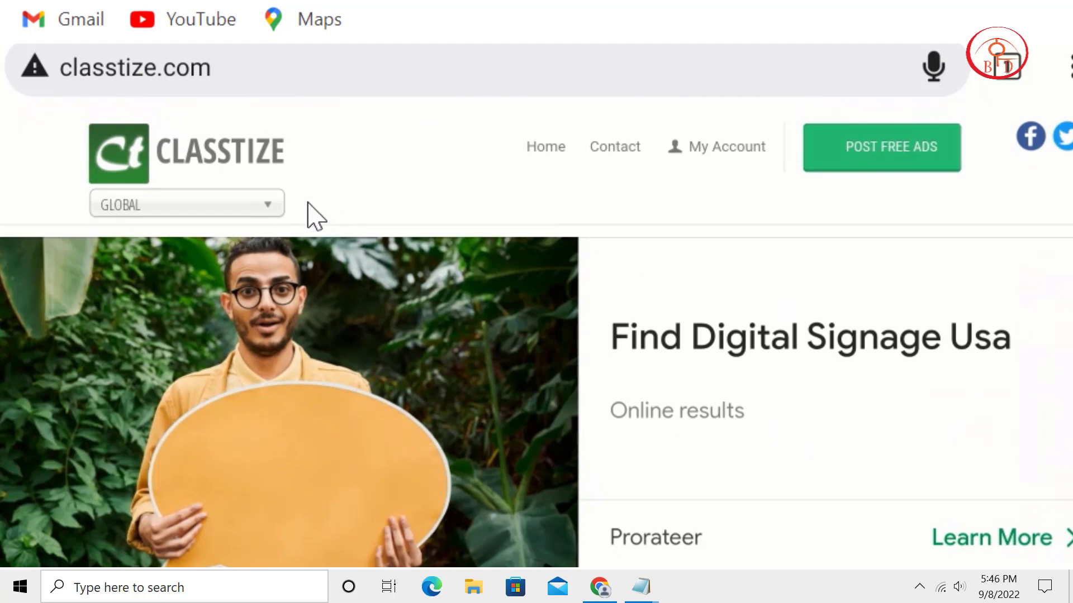
{"action": "left_click", "coordinate": [240, 208]}
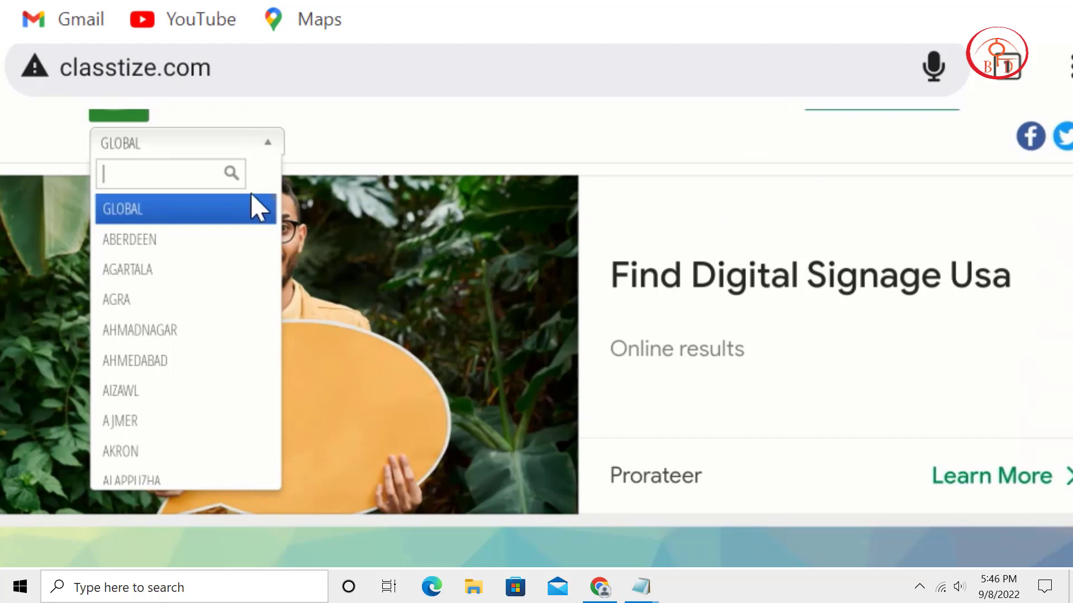
{"action": "left_click", "coordinate": [711, 296]}
{"action": "scroll", "coordinate": [624, 515], "scroll_direction": "down", "scroll_amount": 5}
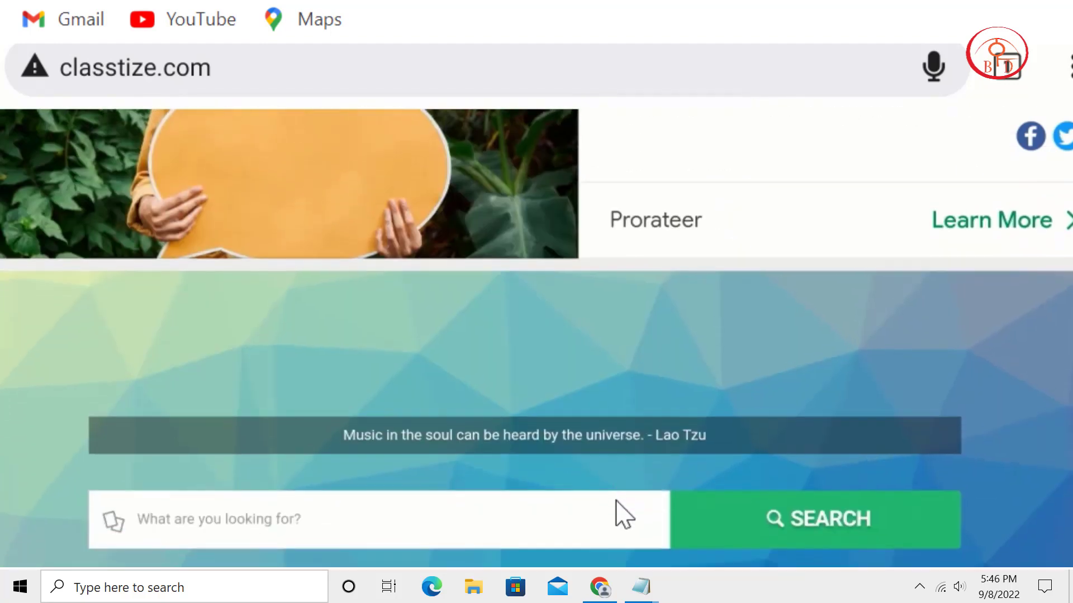
Review the free classified ad categories on the homepage, including Services, Automobiles / Vehicles, Events and Entertainments, and For Sale
{"action": "scroll", "coordinate": [615, 500], "scroll_direction": "down", "scroll_amount": 10}
{"action": "scroll", "coordinate": [718, 403], "scroll_direction": "up", "scroll_amount": 5}
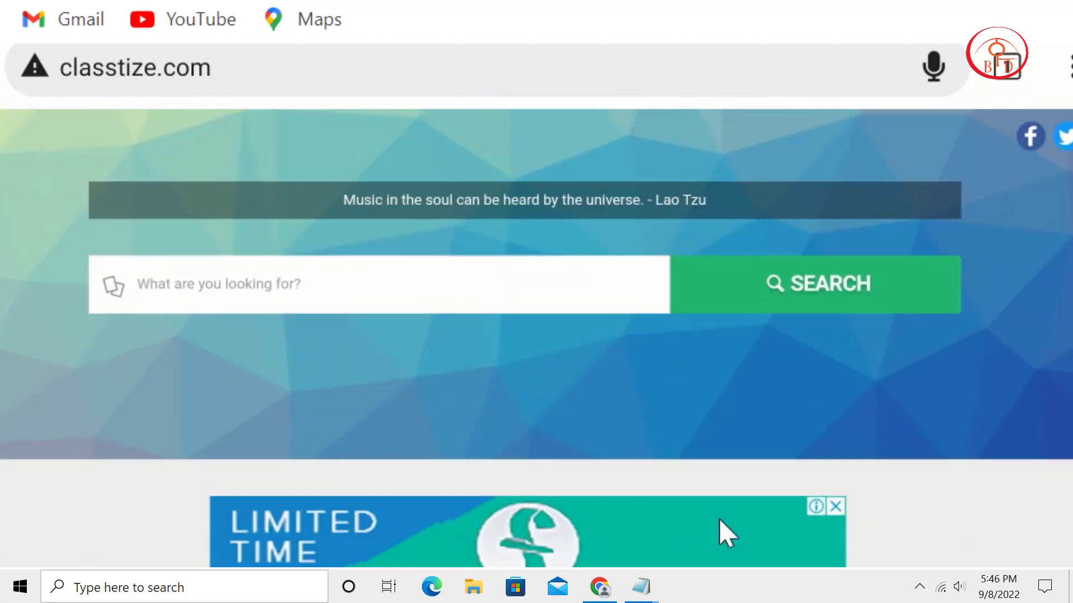
{"action": "scroll", "coordinate": [715, 410], "scroll_direction": "down", "scroll_amount": 13}
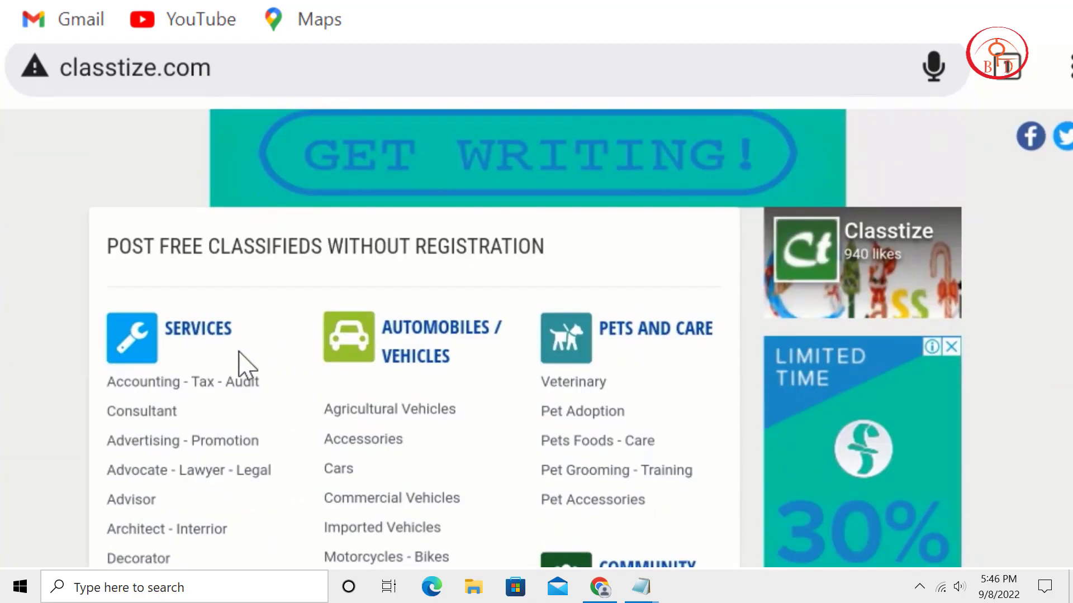
{"action": "scroll", "coordinate": [246, 366], "scroll_direction": "down", "scroll_amount": 2}
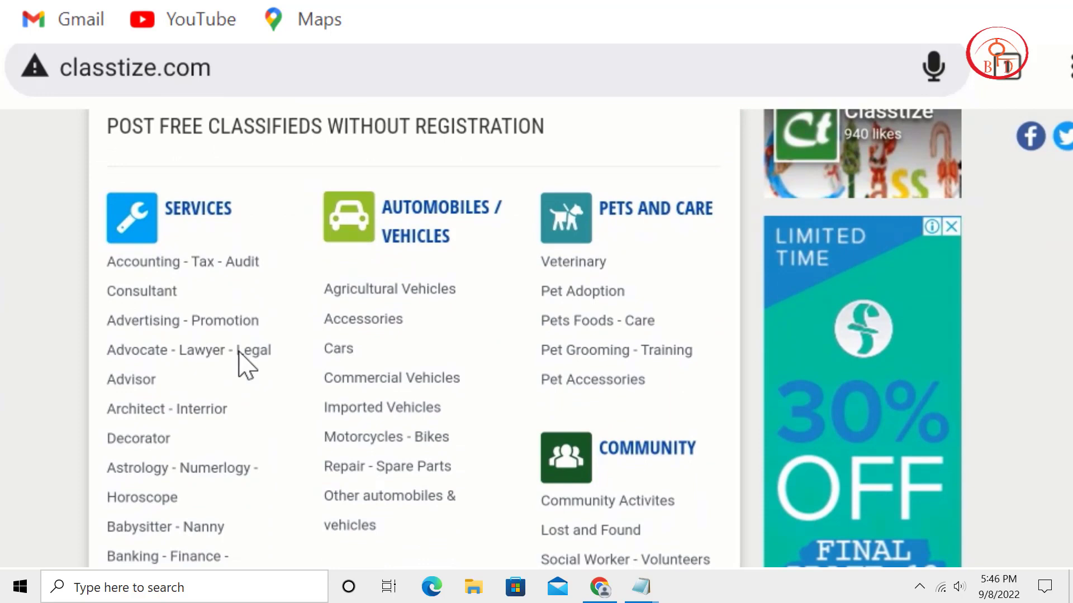
{"action": "scroll", "coordinate": [246, 366], "scroll_direction": "down", "scroll_amount": 4}
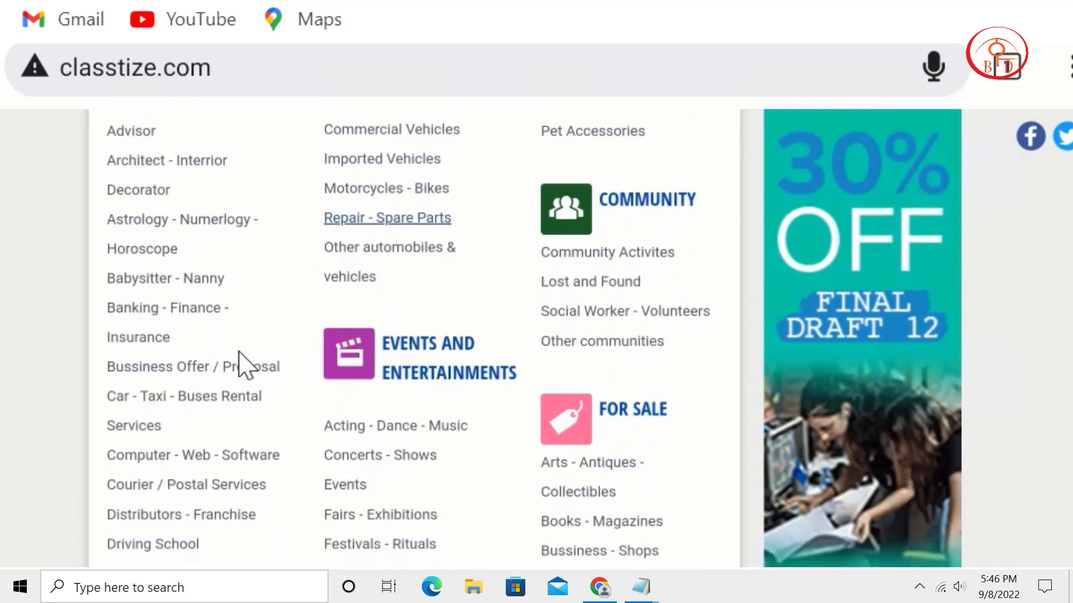
{"action": "scroll", "coordinate": [245, 366], "scroll_direction": "down", "scroll_amount": 2}
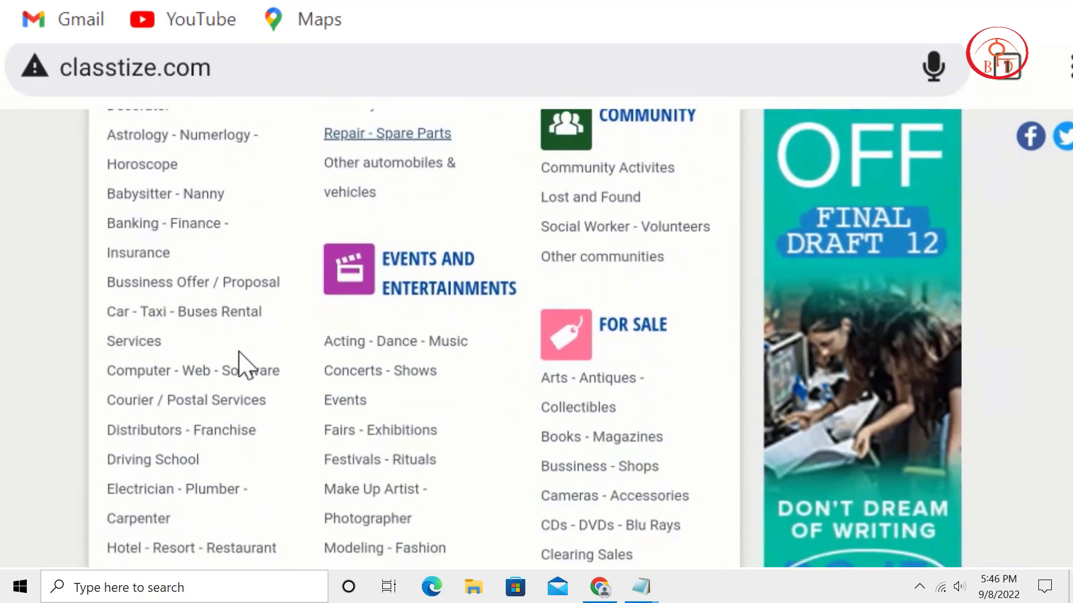
{"action": "scroll", "coordinate": [246, 366], "scroll_direction": "down", "scroll_amount": 2}
{"action": "scroll", "coordinate": [246, 366], "scroll_direction": "down", "scroll_amount": 8}
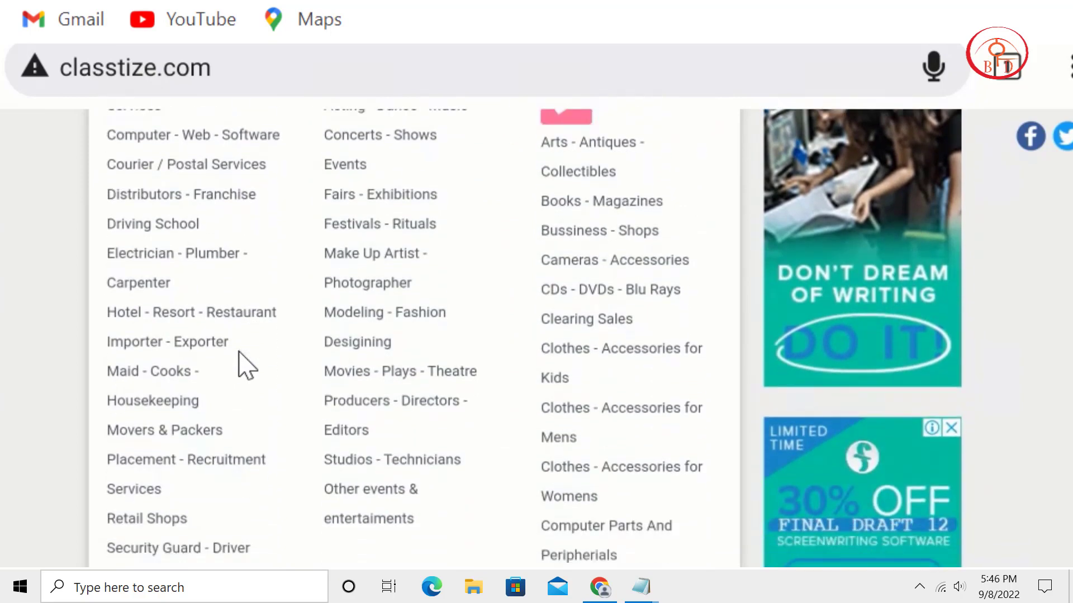
{"action": "scroll", "coordinate": [239, 352], "scroll_direction": "down", "scroll_amount": 3}
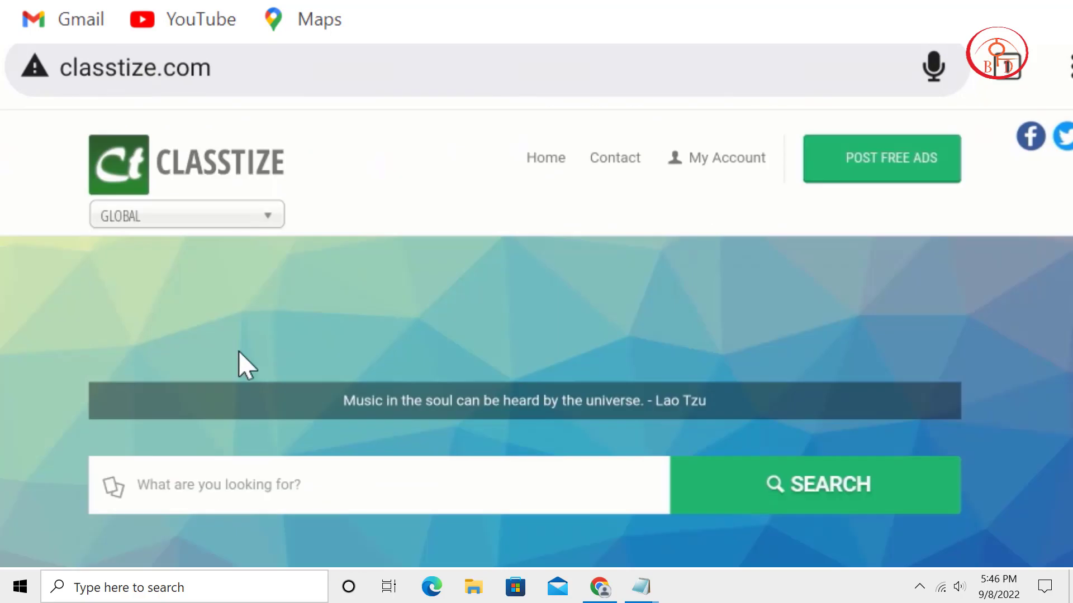
Search the classified ads for "amazon"
{"action": "left_click", "coordinate": [219, 485]}
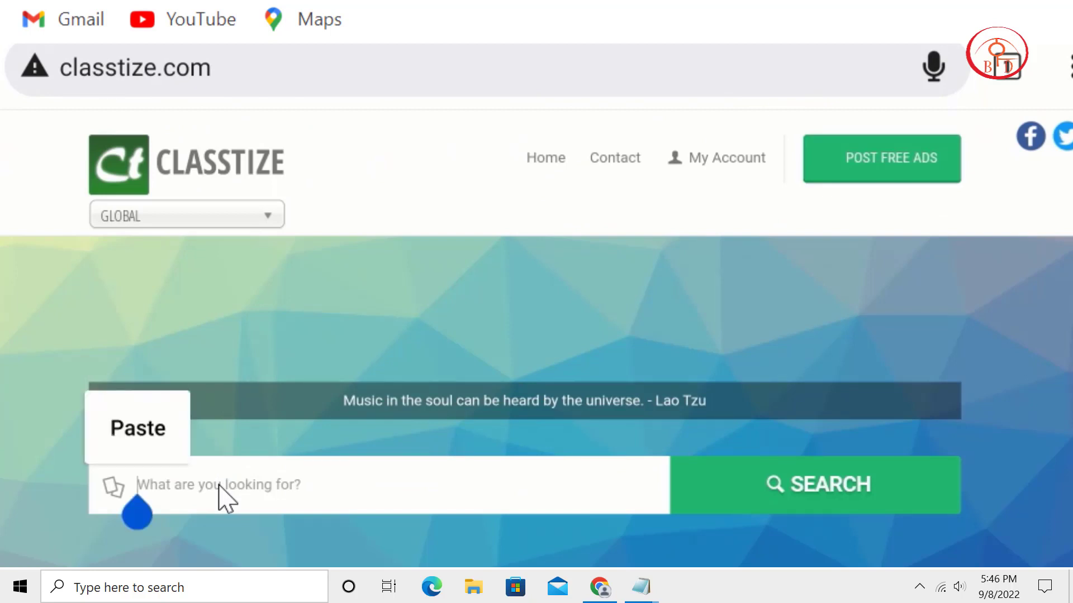
{"action": "type", "text": "amazo"}
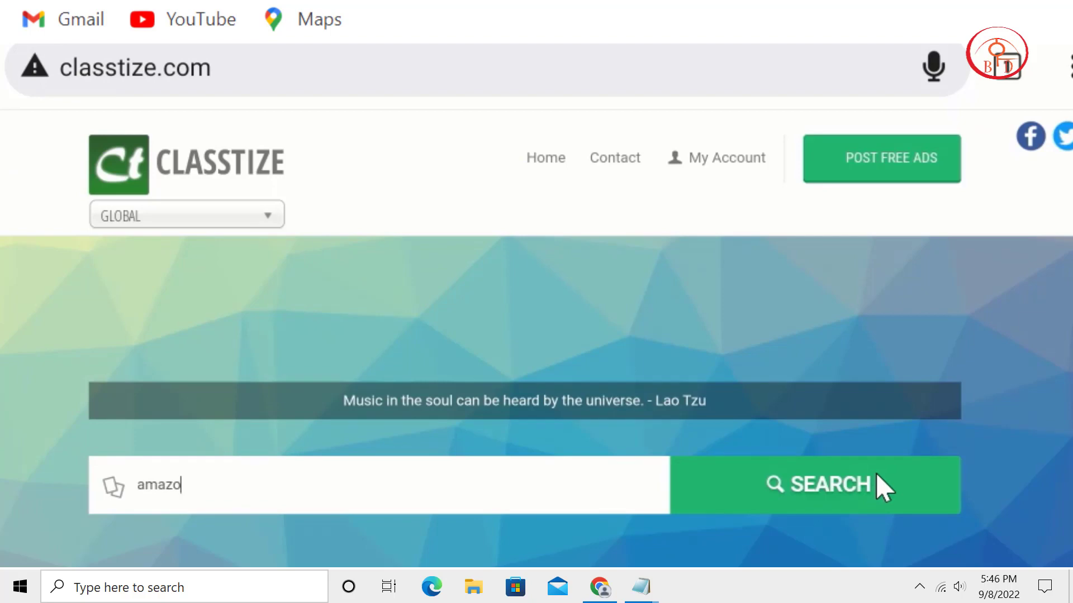
{"action": "type", "text": "n"}
{"action": "left_click", "coordinate": [856, 495]}
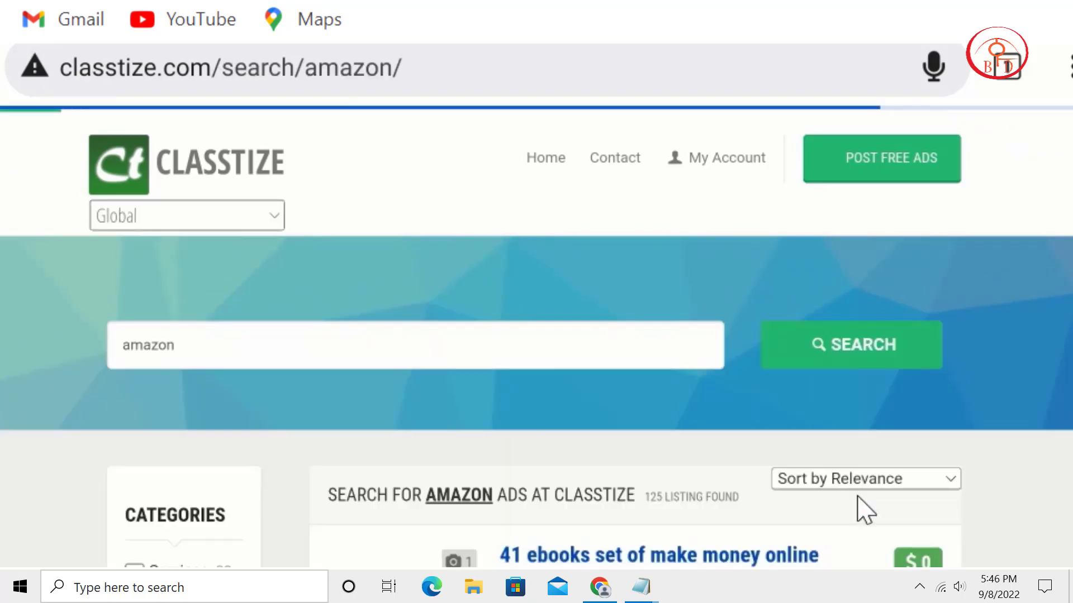
Open the "41 ebooks set of make money online and online marketing" ad and read its details and related listings
{"action": "scroll", "coordinate": [649, 354], "scroll_direction": "down", "scroll_amount": 5}
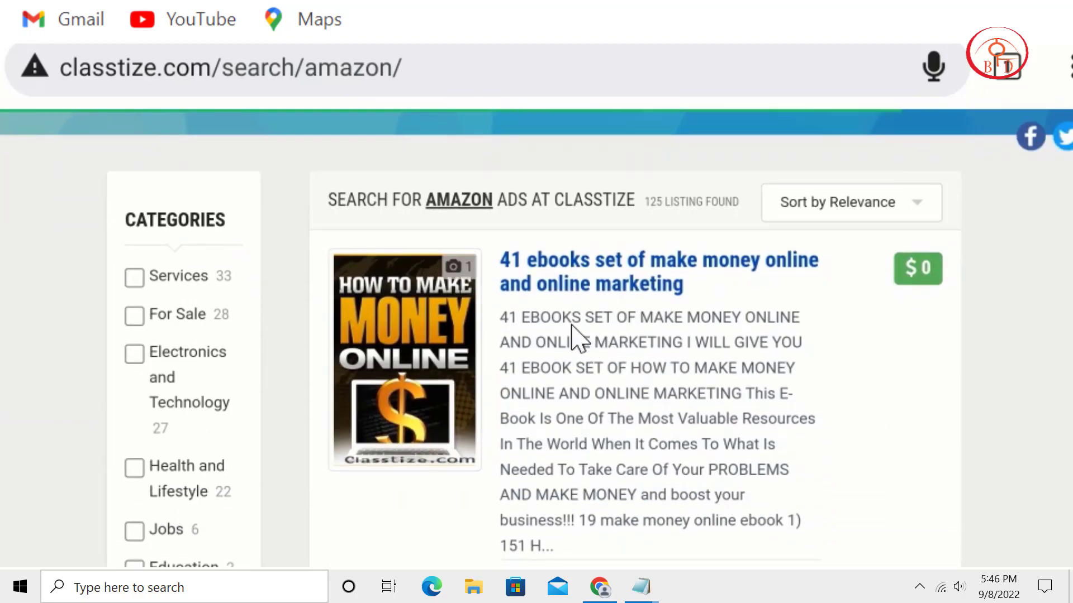
{"action": "left_click", "coordinate": [599, 275]}
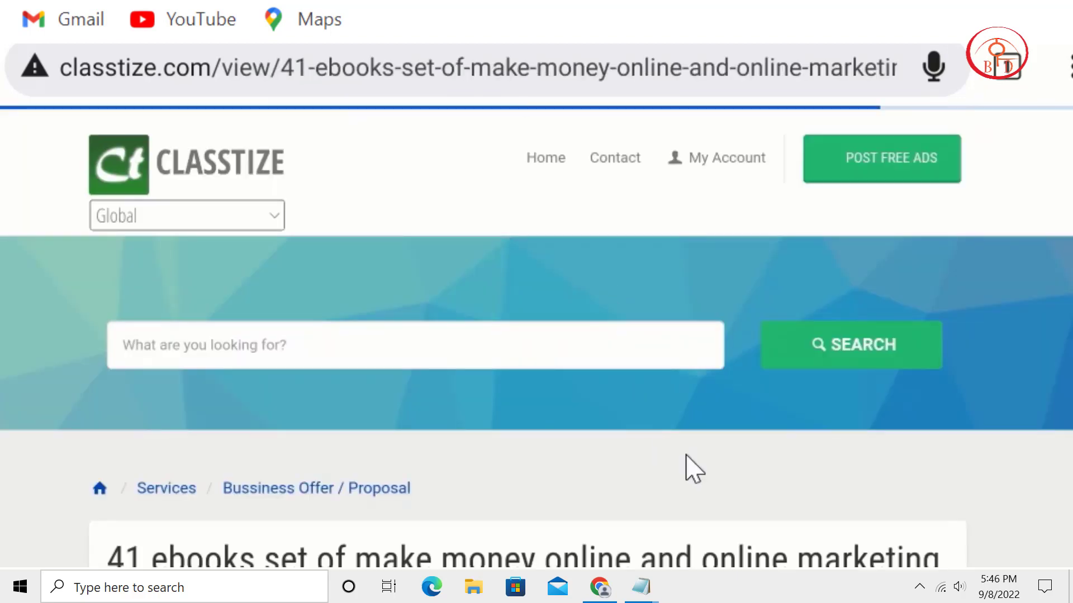
{"action": "scroll", "coordinate": [694, 469], "scroll_direction": "down", "scroll_amount": 10}
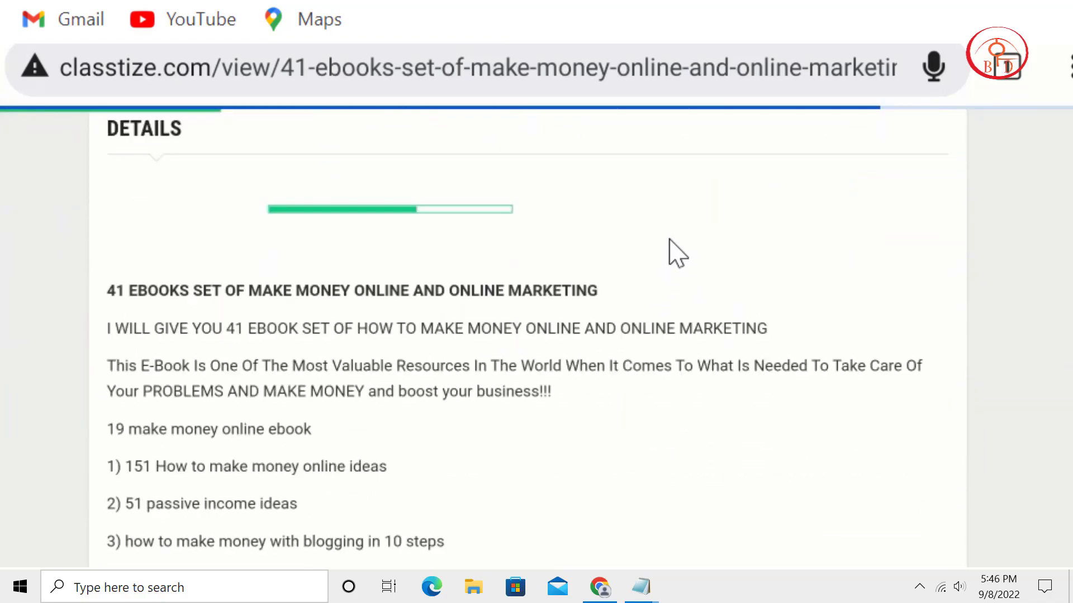
{"action": "scroll", "coordinate": [669, 240], "scroll_direction": "down", "scroll_amount": 6}
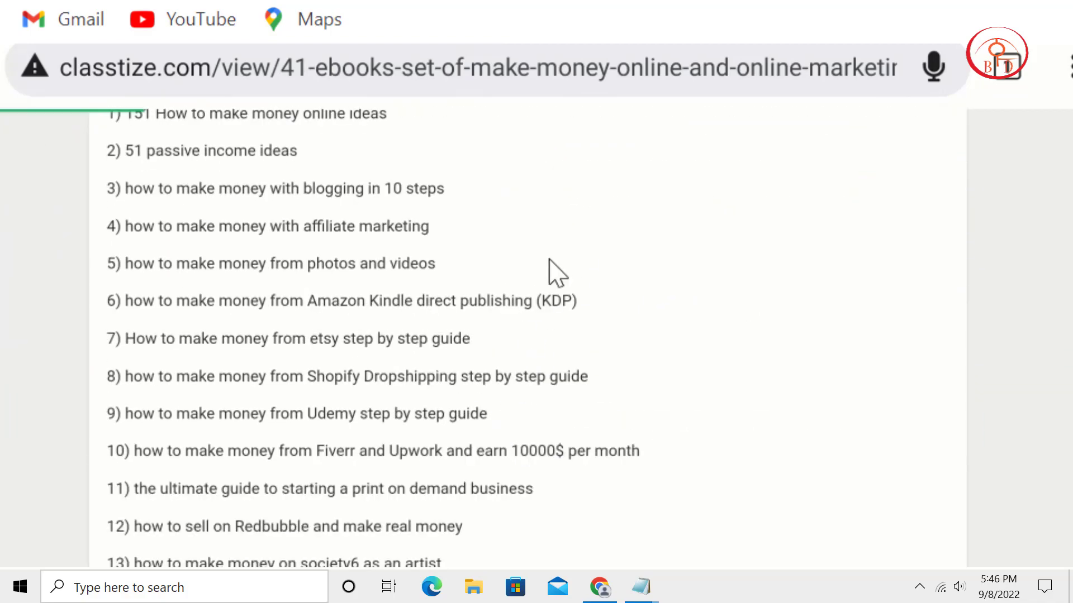
{"action": "scroll", "coordinate": [549, 260], "scroll_direction": "down", "scroll_amount": 13}
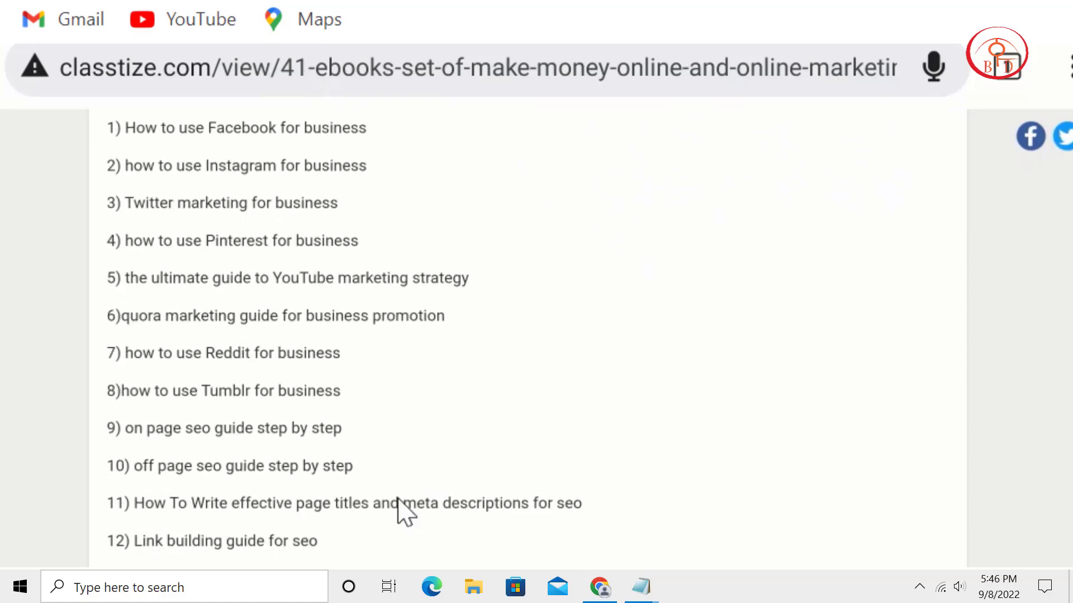
{"action": "scroll", "coordinate": [594, 204], "scroll_direction": "down", "scroll_amount": 15}
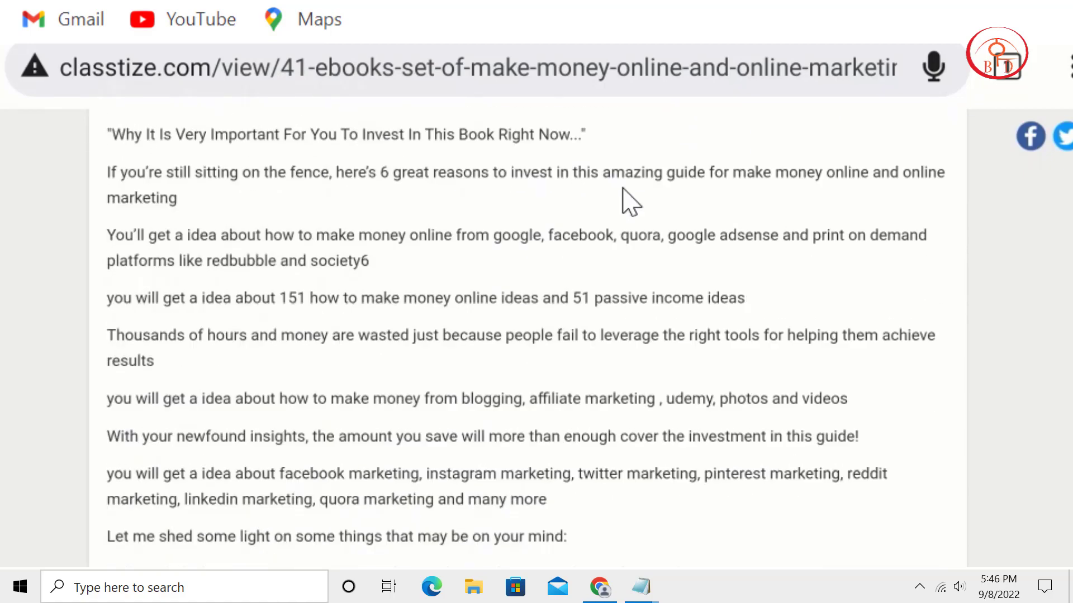
{"action": "scroll", "coordinate": [630, 202], "scroll_direction": "down", "scroll_amount": 13}
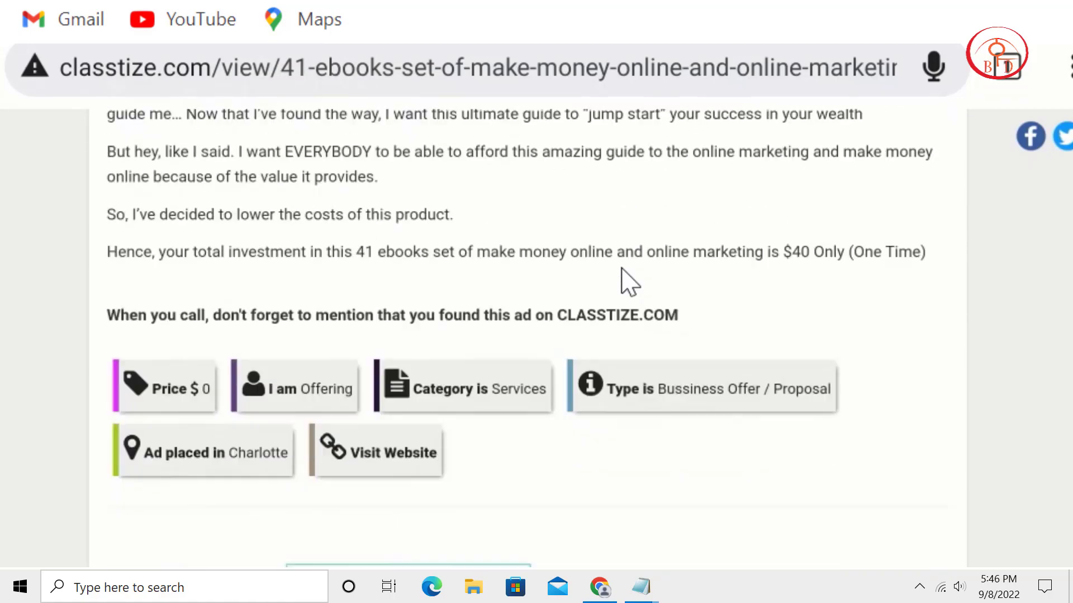
{"action": "scroll", "coordinate": [630, 282], "scroll_direction": "down", "scroll_amount": 4}
{"action": "scroll", "coordinate": [630, 282], "scroll_direction": "down", "scroll_amount": 11}
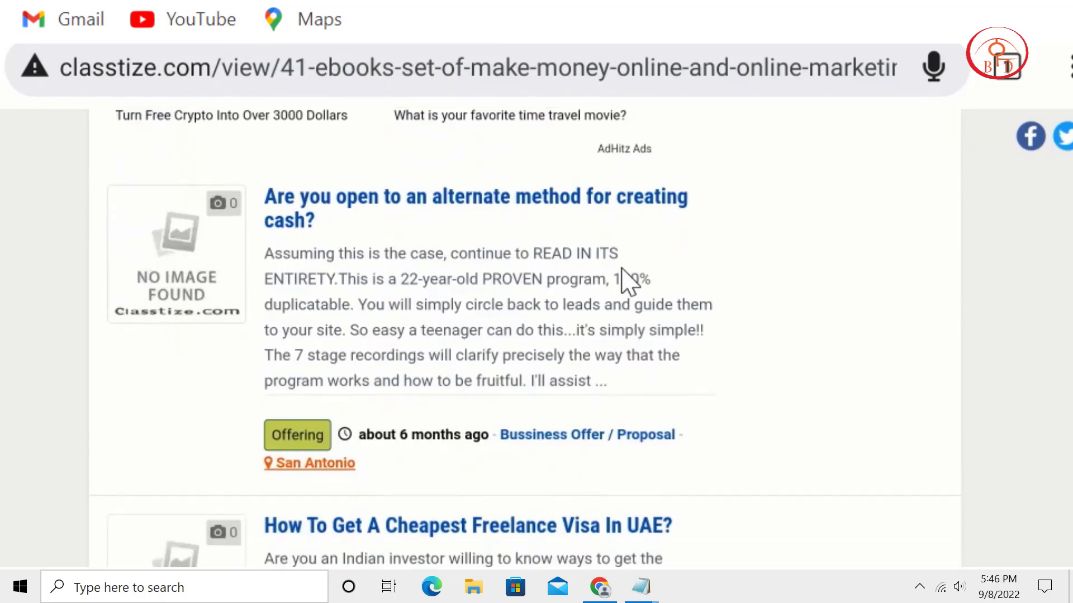
{"action": "scroll", "coordinate": [629, 282], "scroll_direction": "down", "scroll_amount": 4}
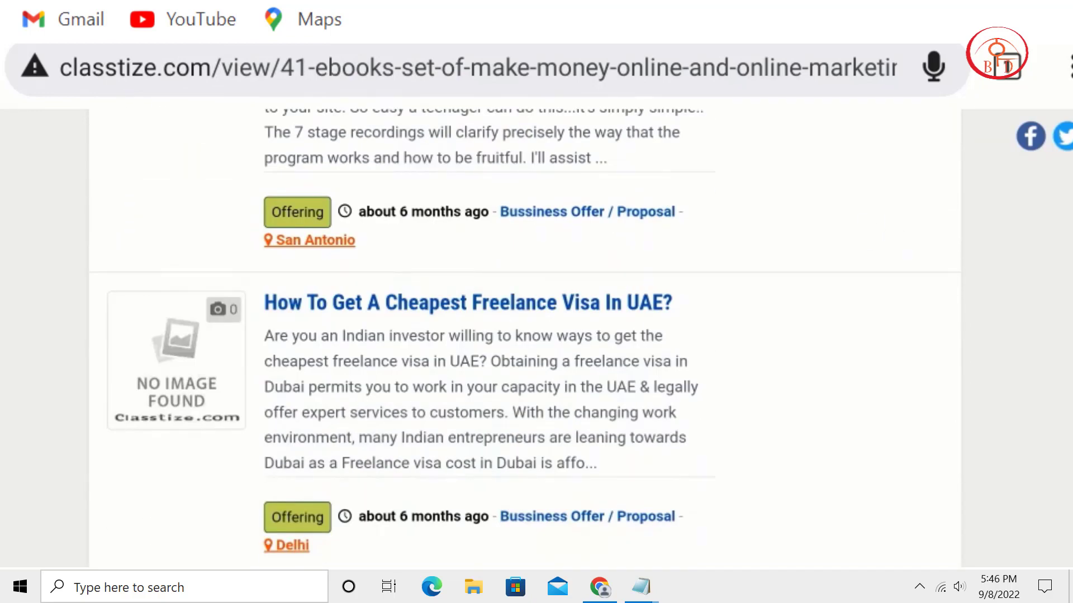
Return to the amazon search results and open the "Amazon Sponsored Services in Delhi | Amazon Marketing Services" ad to view its details
{"action": "key", "text": "alt+Left"}
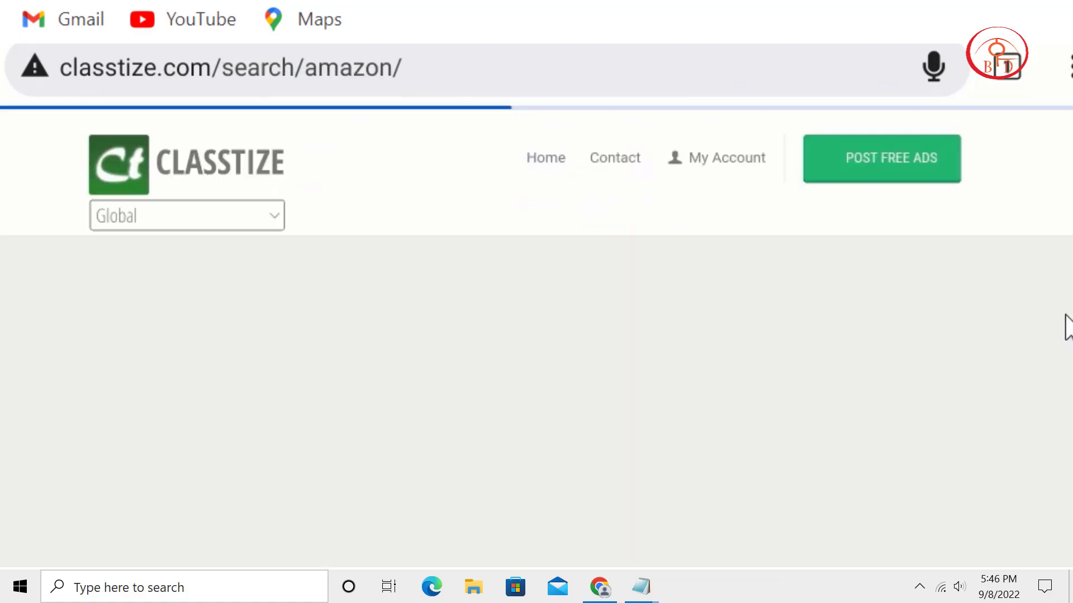
{"action": "scroll", "coordinate": [688, 296], "scroll_direction": "down", "scroll_amount": 7}
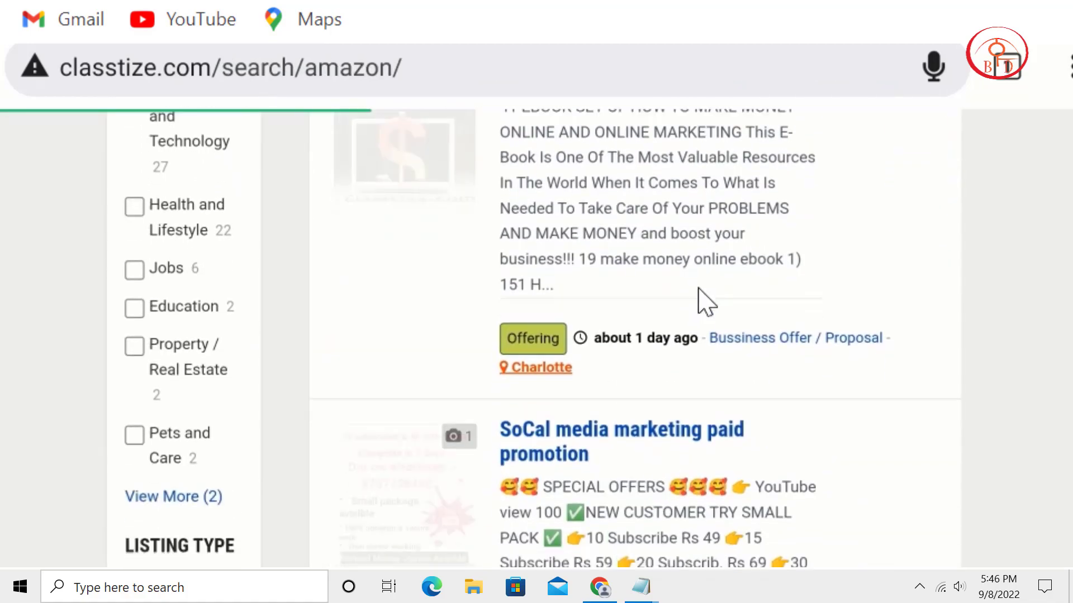
{"action": "scroll", "coordinate": [650, 399], "scroll_direction": "down", "scroll_amount": 6}
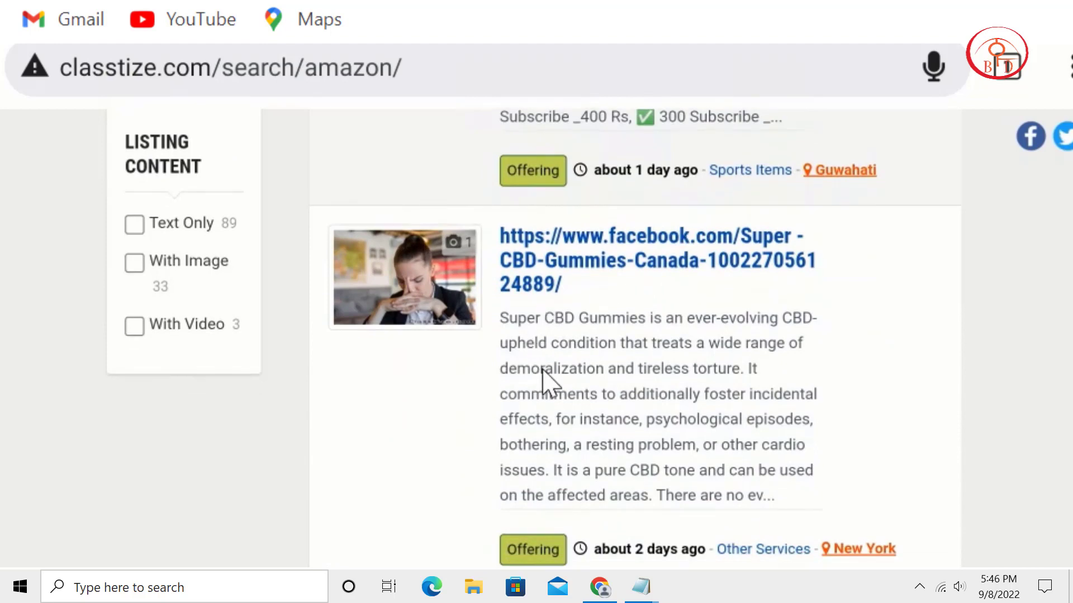
{"action": "scroll", "coordinate": [688, 458], "scroll_direction": "down", "scroll_amount": 8}
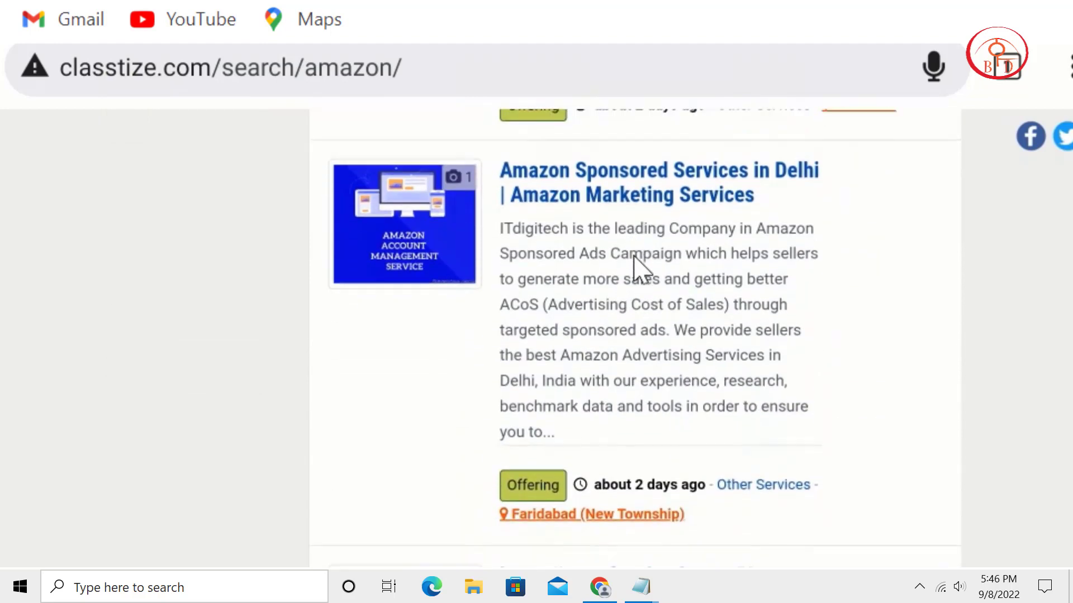
{"action": "left_click", "coordinate": [590, 180]}
{"action": "scroll", "coordinate": [623, 219], "scroll_direction": "down", "scroll_amount": 18}
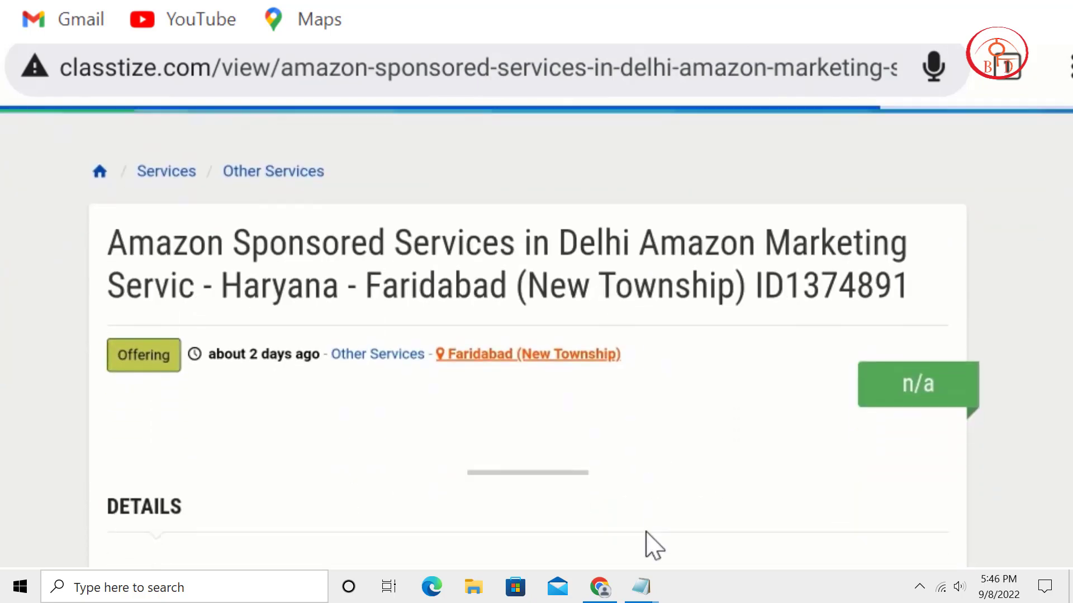
{"action": "scroll", "coordinate": [600, 464], "scroll_direction": "down", "scroll_amount": 5}
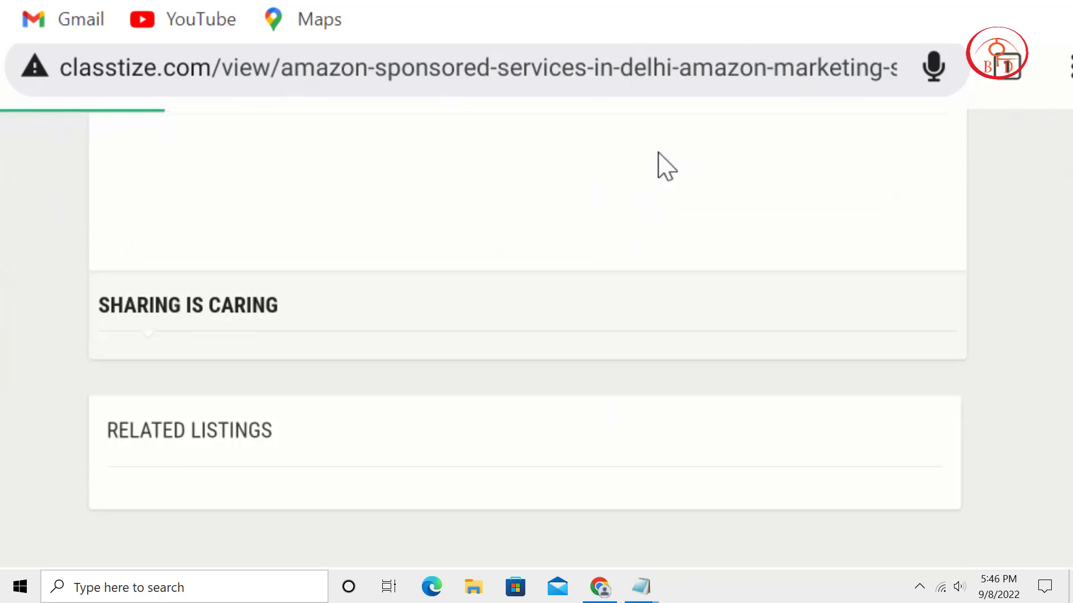
Reread the description and contact details of the Amazon sponsored services ad
{"action": "scroll", "coordinate": [528, 268], "scroll_direction": "up", "scroll_amount": 5}
{"action": "scroll", "coordinate": [489, 416], "scroll_direction": "up", "scroll_amount": 4}
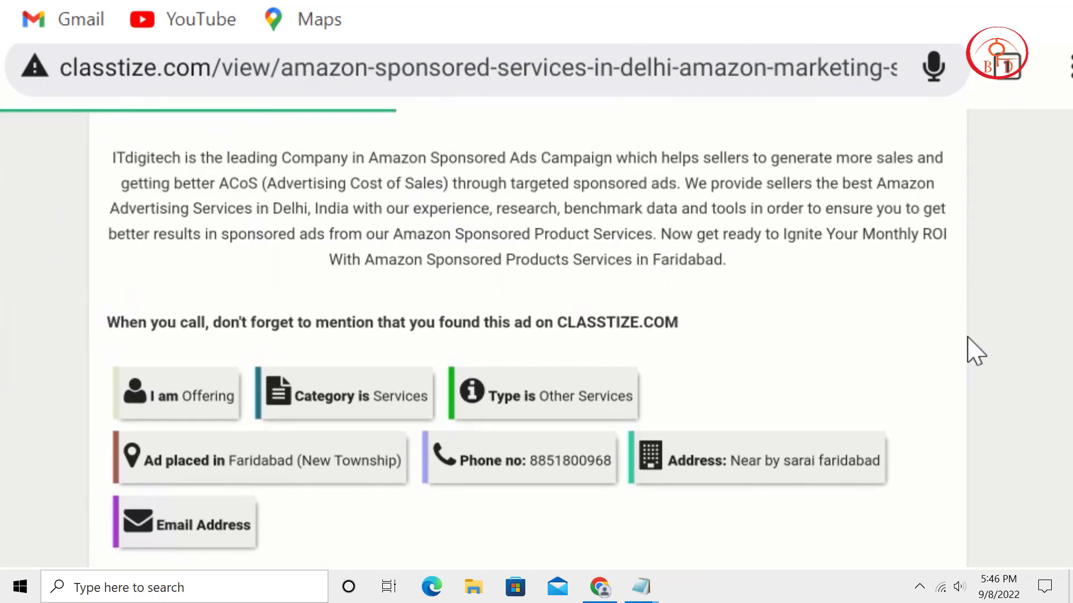
{"action": "scroll", "coordinate": [673, 497], "scroll_direction": "up", "scroll_amount": 4}
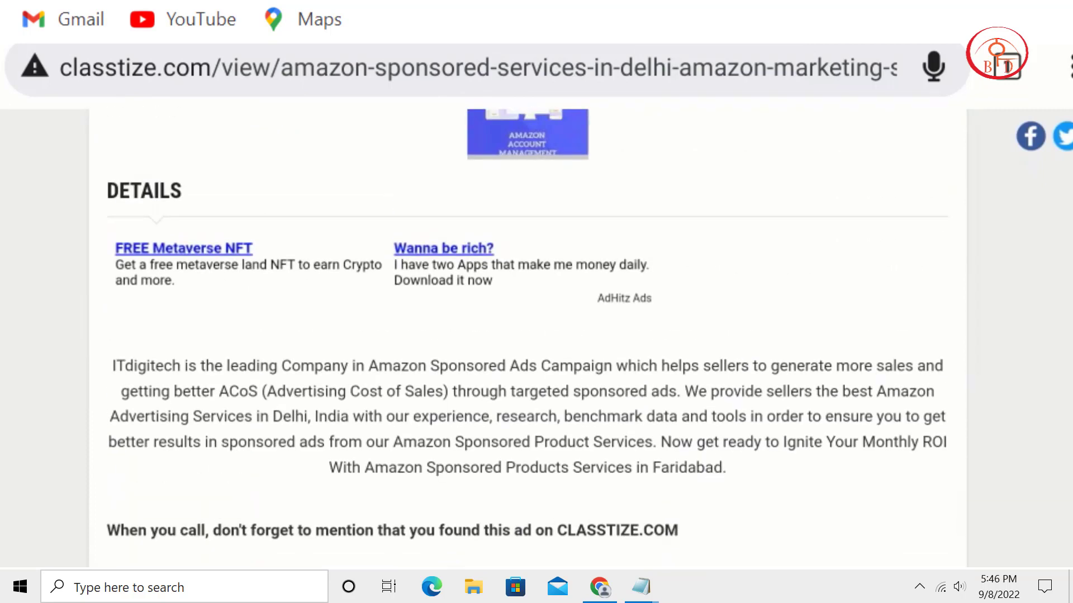
Return to the amazon search results, browse the remaining first-page listings, and go to page 2 of the results
{"action": "key", "text": "alt+Left"}
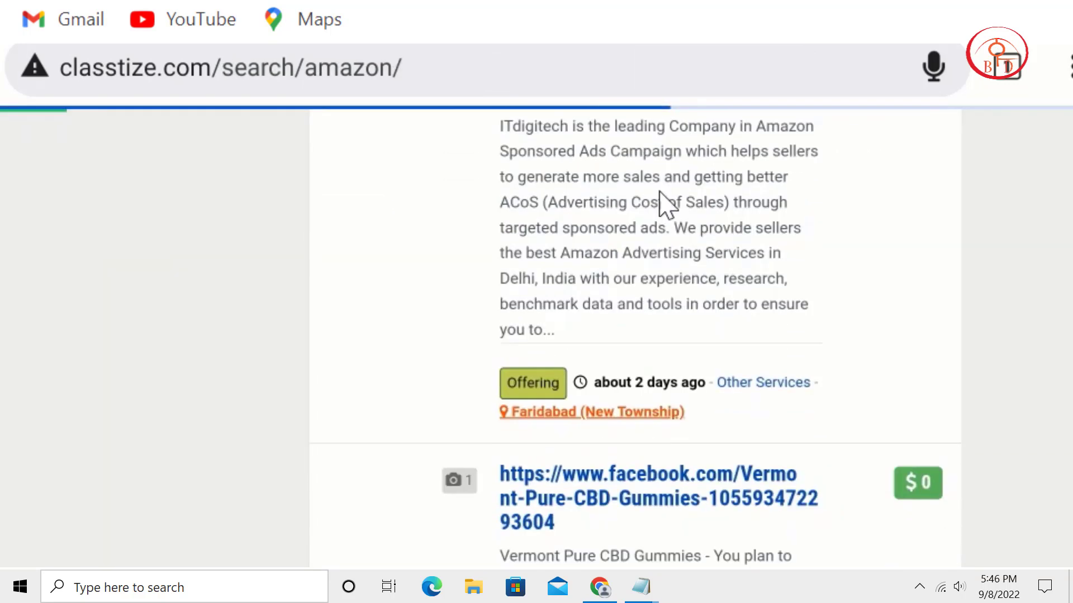
{"action": "scroll", "coordinate": [662, 203], "scroll_direction": "down", "scroll_amount": 6}
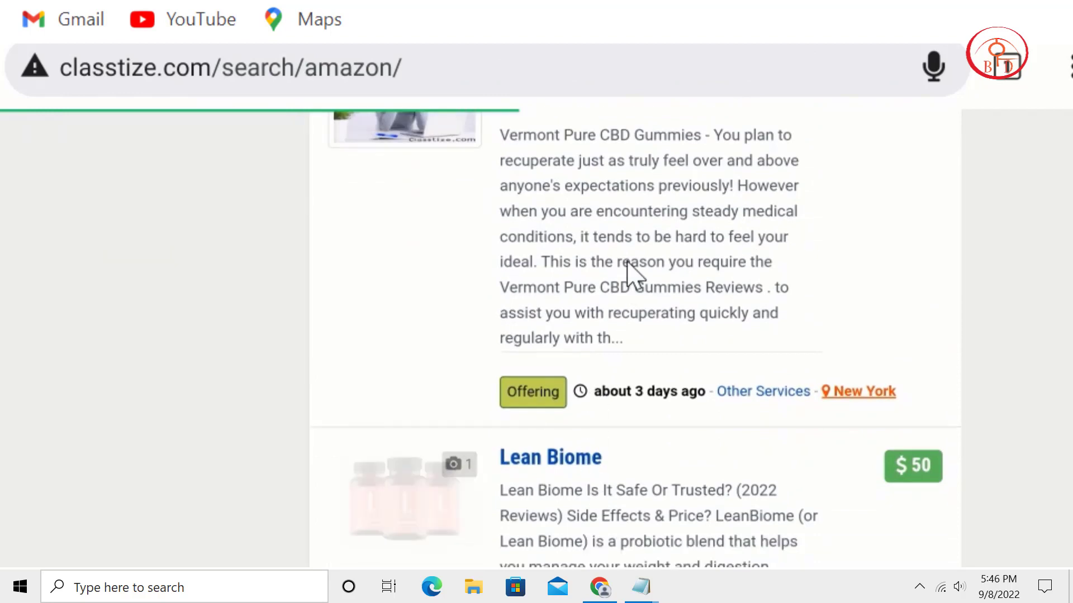
{"action": "scroll", "coordinate": [626, 261], "scroll_direction": "down", "scroll_amount": 3}
{"action": "scroll", "coordinate": [622, 410], "scroll_direction": "down", "scroll_amount": 3}
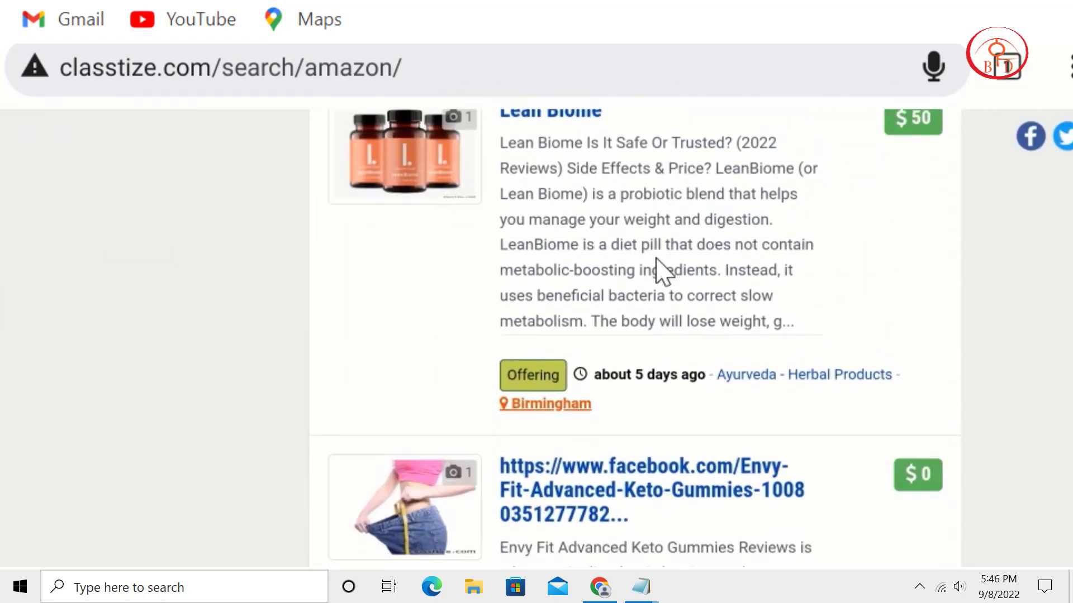
{"action": "scroll", "coordinate": [637, 391], "scroll_direction": "down", "scroll_amount": 4}
{"action": "scroll", "coordinate": [651, 251], "scroll_direction": "down", "scroll_amount": 4}
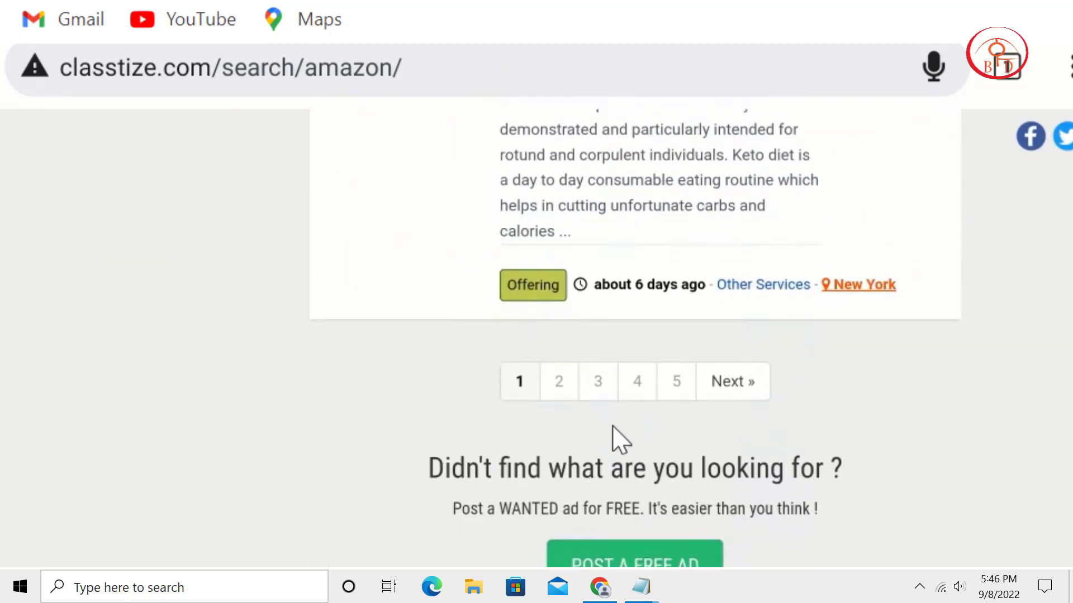
{"action": "left_click", "coordinate": [553, 386]}
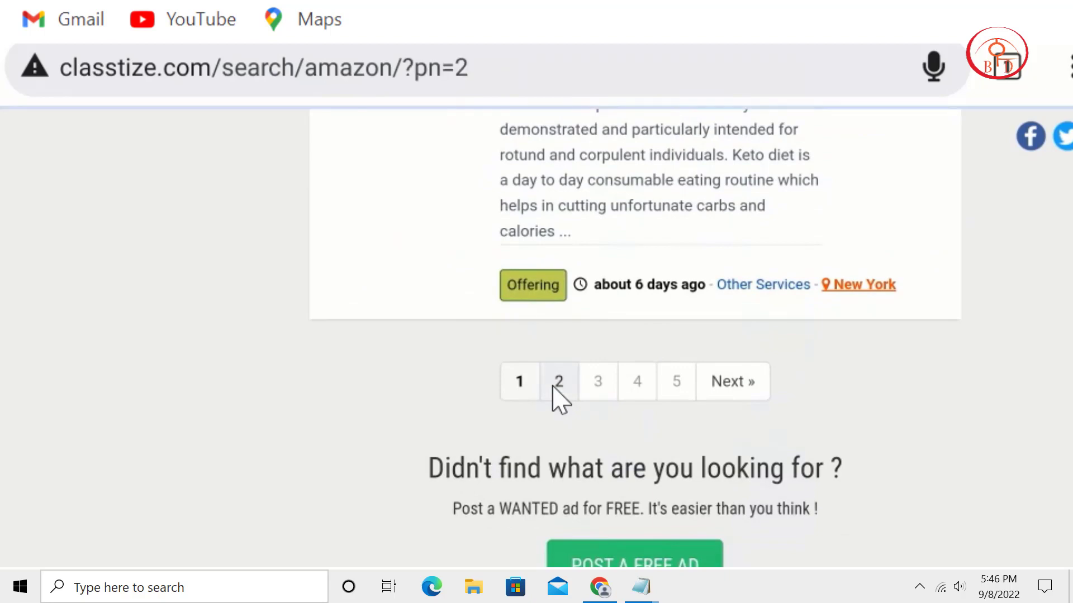
Open the "Buy Clothing & Accessories Online" ad from the second results page and read its details
{"action": "scroll", "coordinate": [550, 503], "scroll_direction": "down", "scroll_amount": 5}
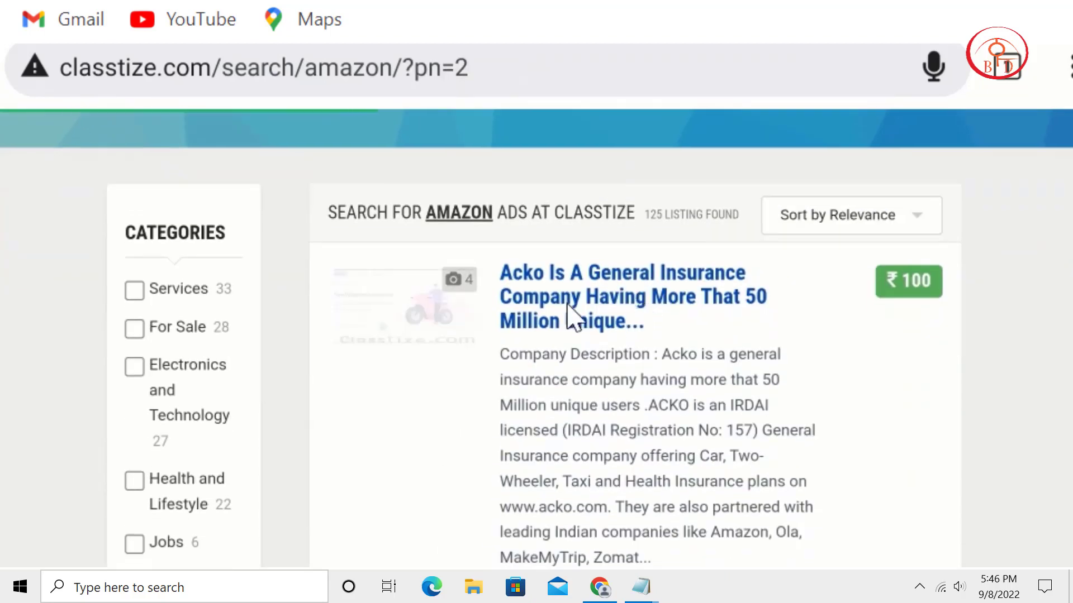
{"action": "scroll", "coordinate": [662, 491], "scroll_direction": "down", "scroll_amount": 12}
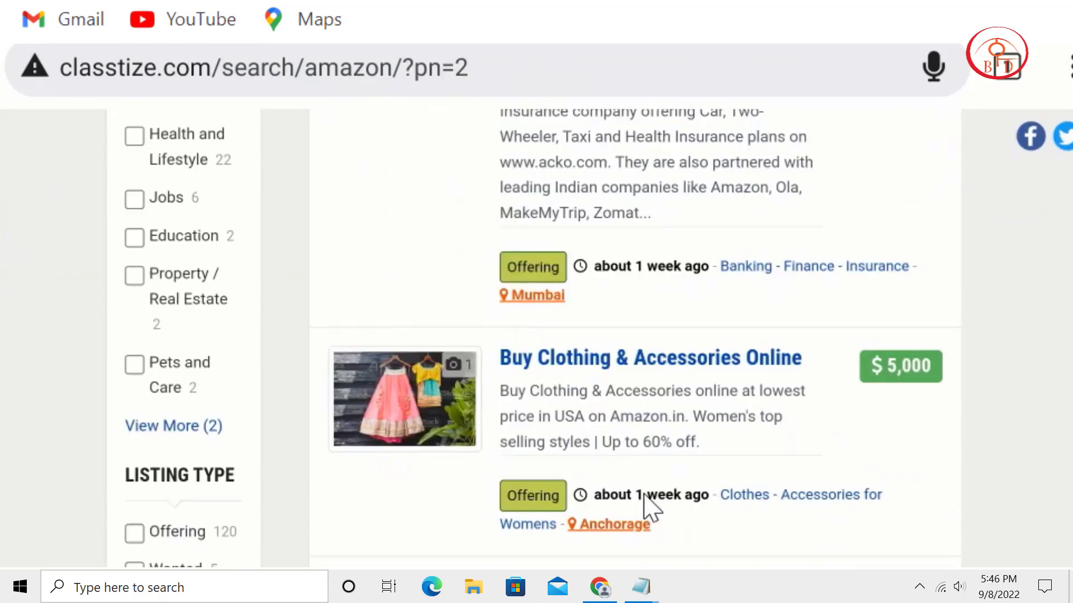
{"action": "scroll", "coordinate": [629, 338], "scroll_direction": "up", "scroll_amount": 5}
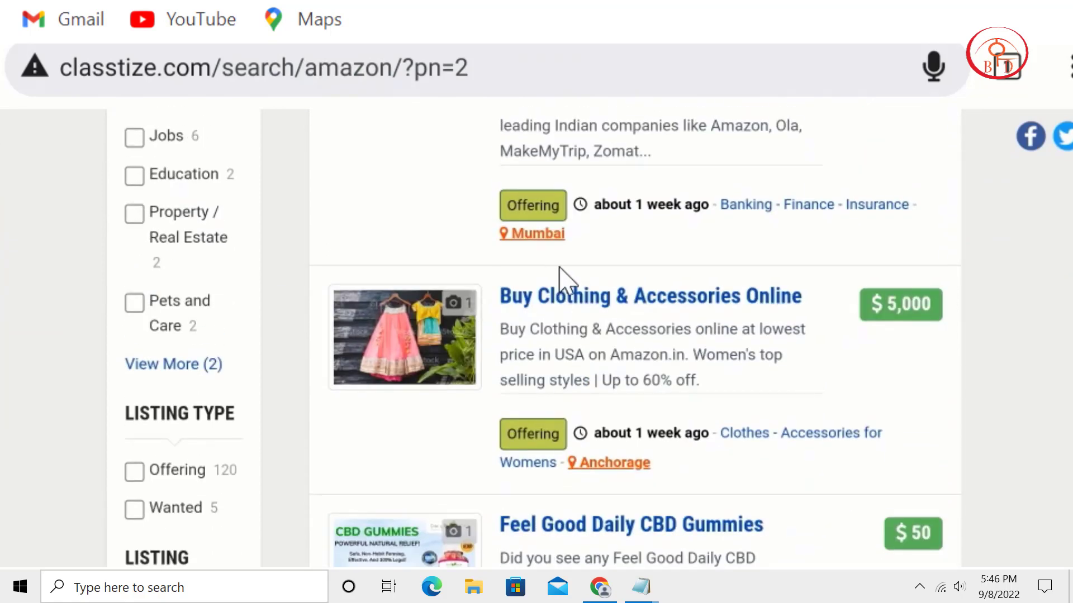
{"action": "left_click", "coordinate": [594, 295]}
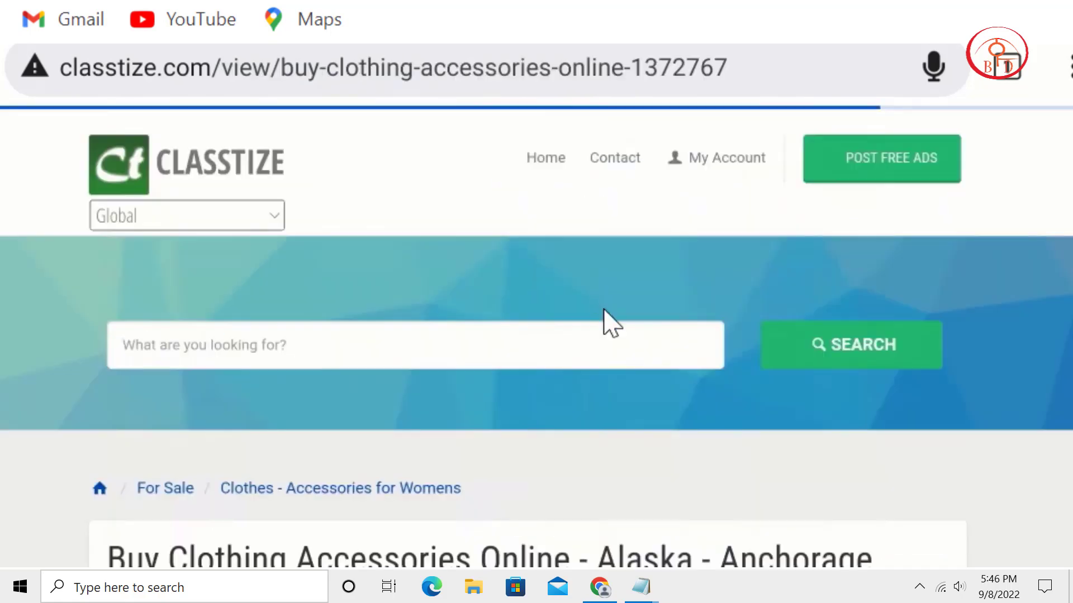
{"action": "scroll", "coordinate": [623, 386], "scroll_direction": "down", "scroll_amount": 1}
{"action": "scroll", "coordinate": [648, 408], "scroll_direction": "down", "scroll_amount": 6}
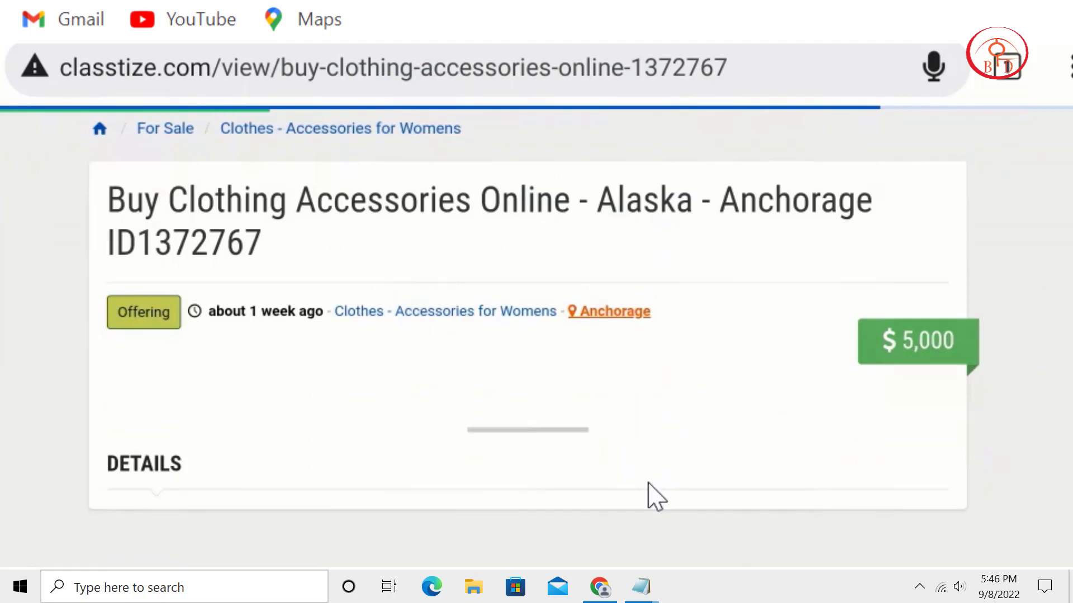
{"action": "scroll", "coordinate": [717, 302], "scroll_direction": "down", "scroll_amount": 1}
{"action": "scroll", "coordinate": [718, 302], "scroll_direction": "down", "scroll_amount": 8}
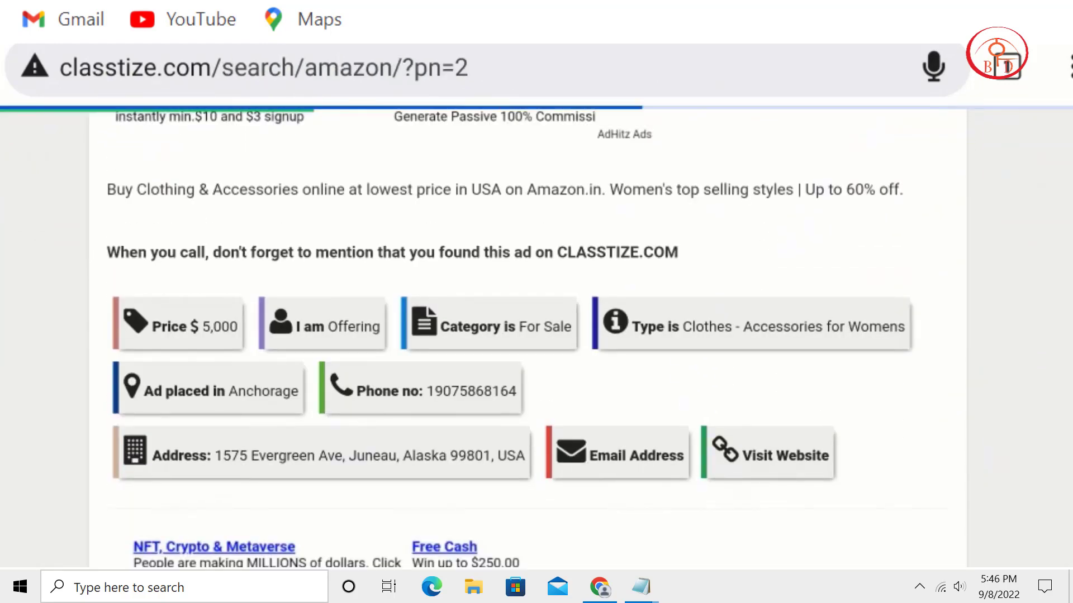
From page 2 of the amazon results, open the "Feel Good Daily CBD Gummies" ad and read its description
{"action": "scroll", "coordinate": [598, 335], "scroll_direction": "down", "scroll_amount": 4}
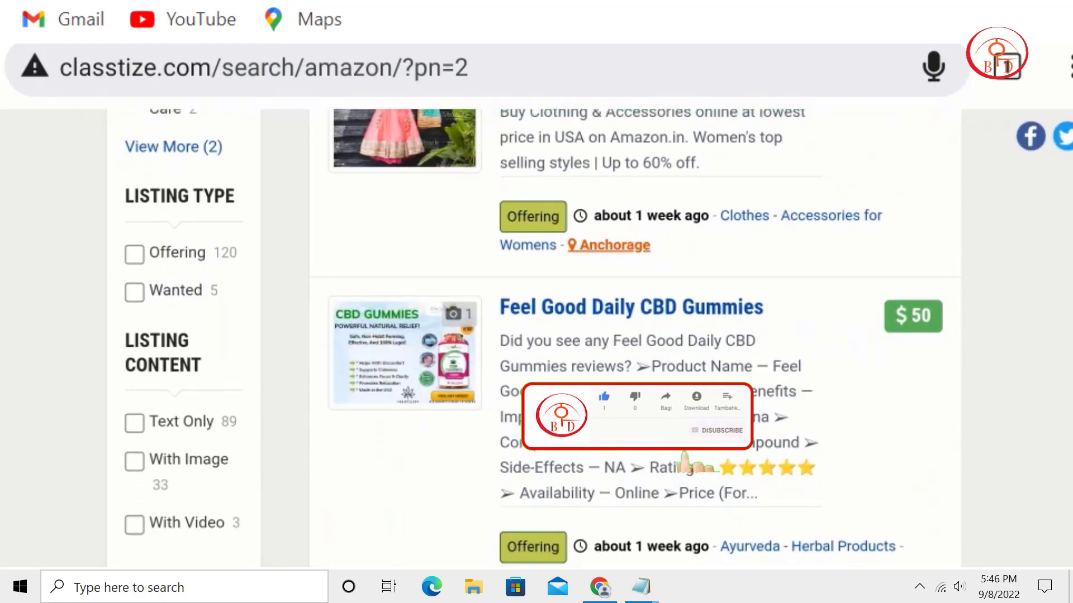
{"action": "scroll", "coordinate": [653, 268], "scroll_direction": "down", "scroll_amount": 2}
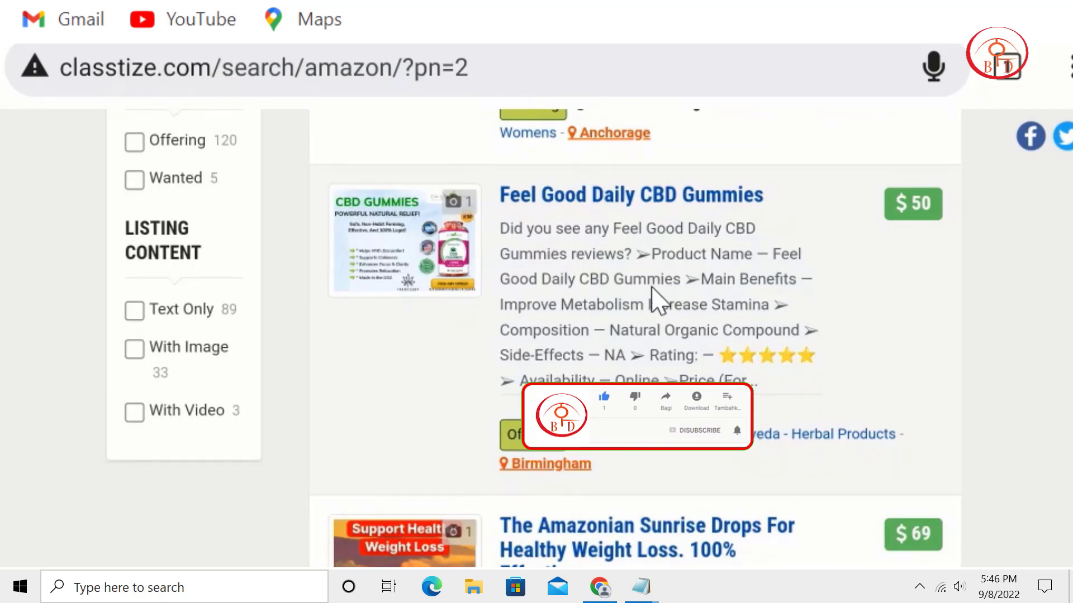
{"action": "scroll", "coordinate": [651, 287], "scroll_direction": "up", "scroll_amount": 1}
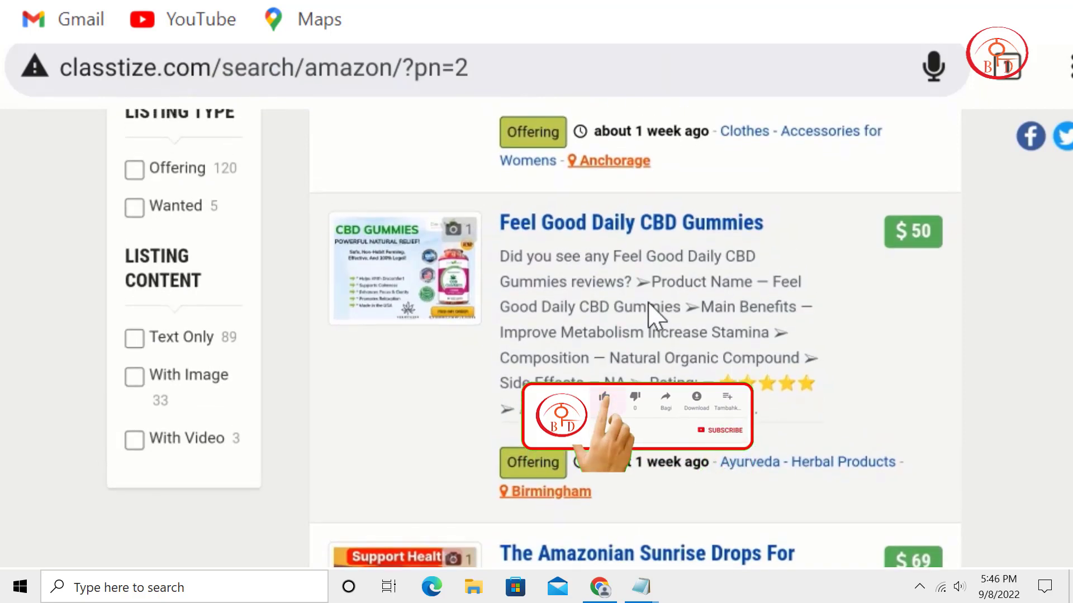
{"action": "left_click", "coordinate": [562, 220]}
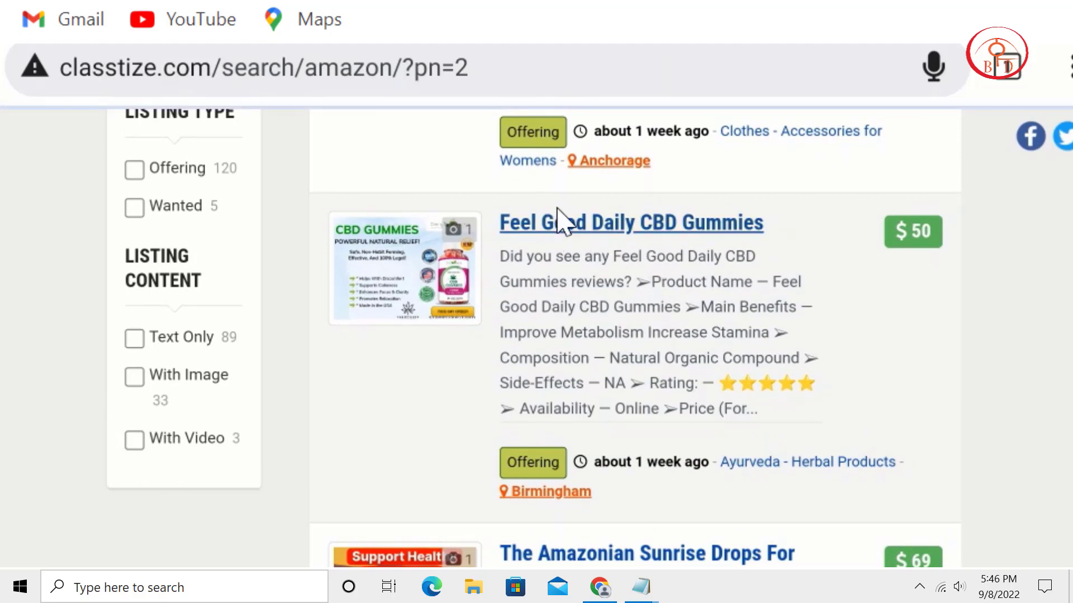
{"action": "scroll", "coordinate": [659, 206], "scroll_direction": "down", "scroll_amount": 5}
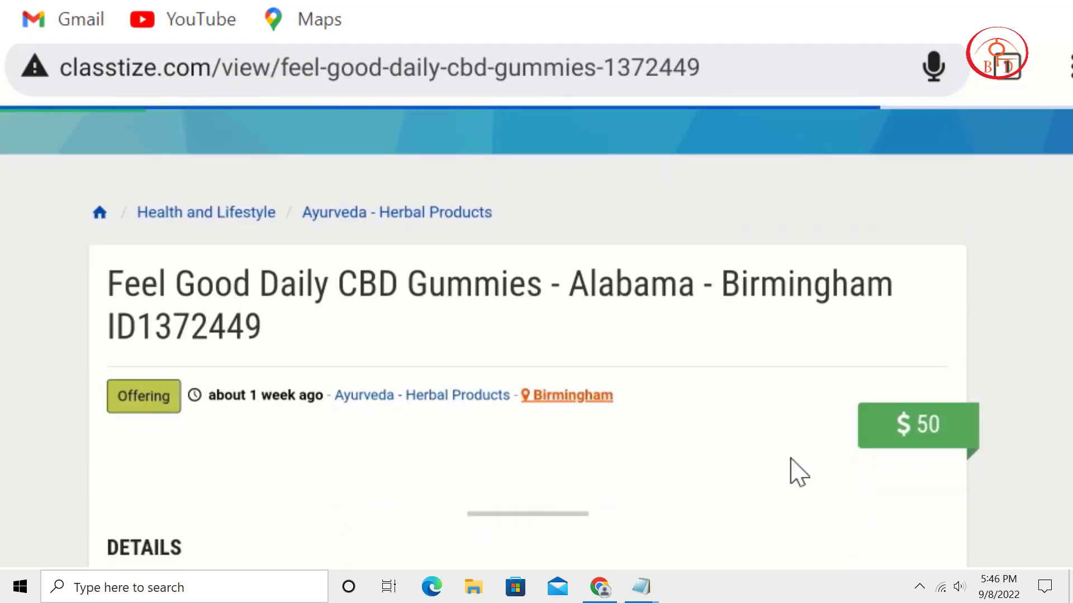
{"action": "scroll", "coordinate": [799, 472], "scroll_direction": "down", "scroll_amount": 5}
{"action": "scroll", "coordinate": [785, 258], "scroll_direction": "down", "scroll_amount": 4}
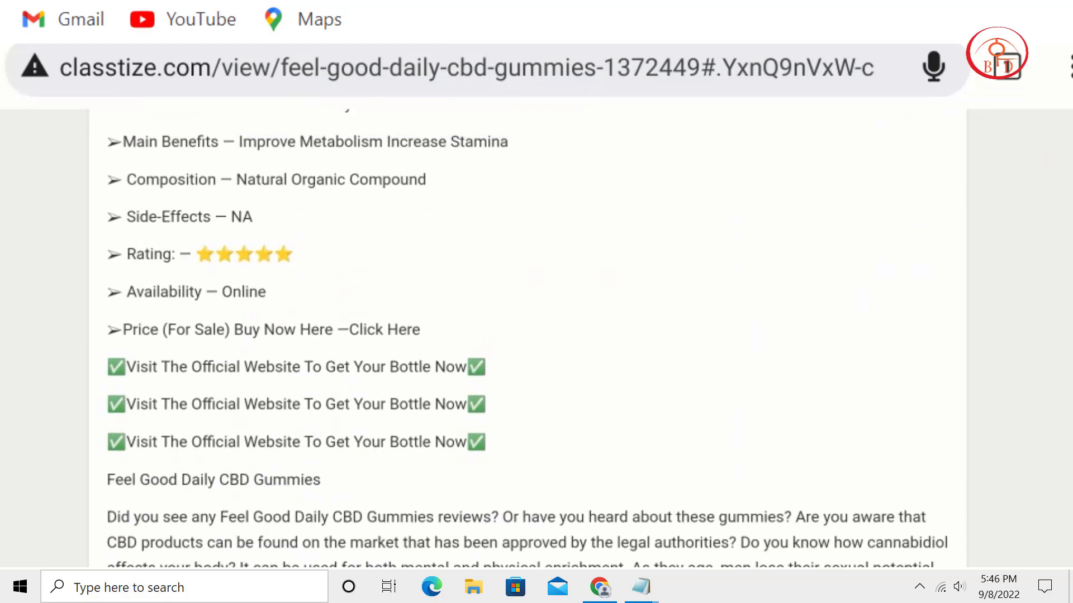
Return to page 2 of the amazon results and look through its remaining listings
{"action": "key", "text": "alt+Left"}
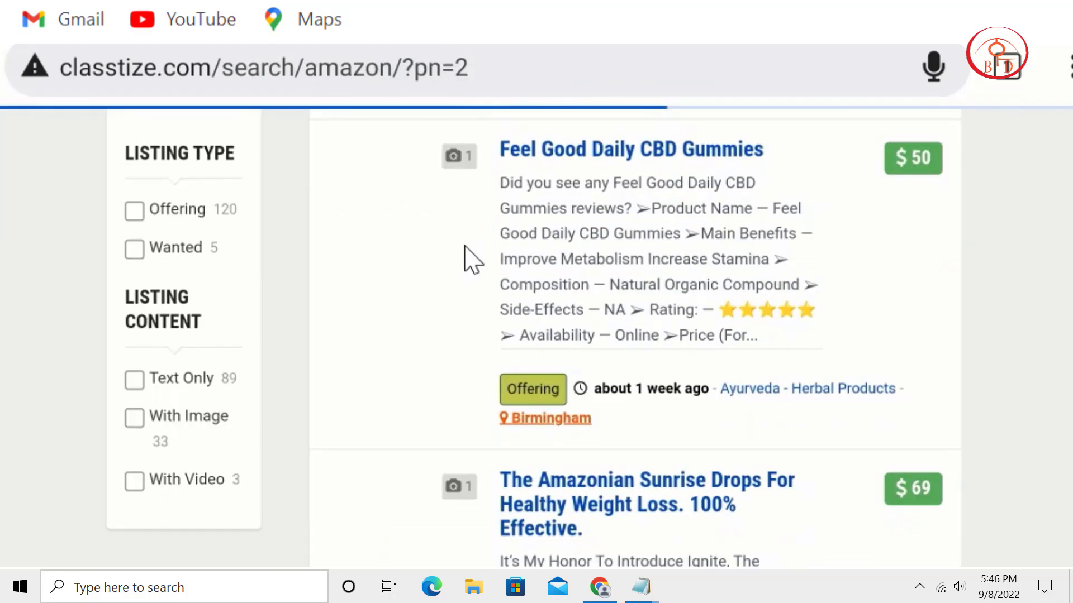
{"action": "scroll", "coordinate": [610, 307], "scroll_direction": "down", "scroll_amount": 4}
{"action": "scroll", "coordinate": [582, 330], "scroll_direction": "up", "scroll_amount": 2}
{"action": "scroll", "coordinate": [665, 252], "scroll_direction": "down", "scroll_amount": 3}
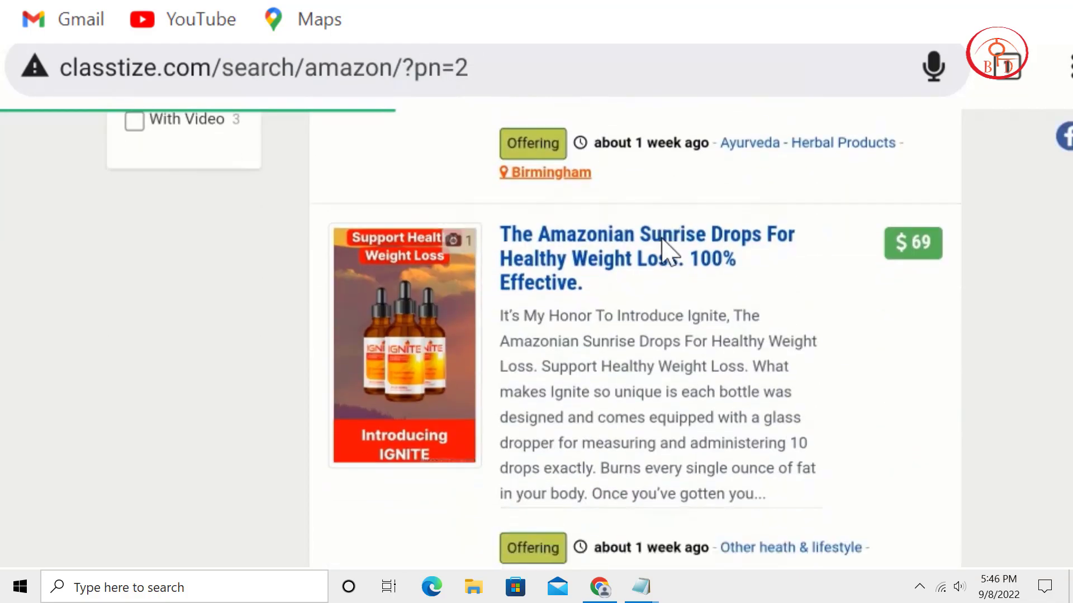
{"action": "scroll", "coordinate": [665, 252], "scroll_direction": "down", "scroll_amount": 10}
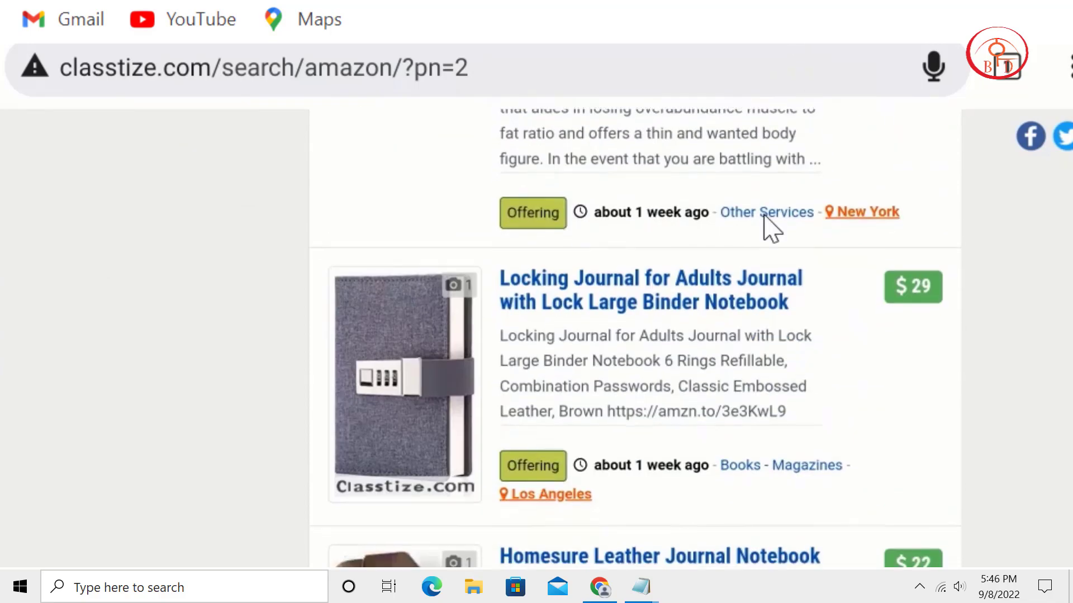
{"action": "scroll", "coordinate": [730, 151], "scroll_direction": "down", "scroll_amount": 10}
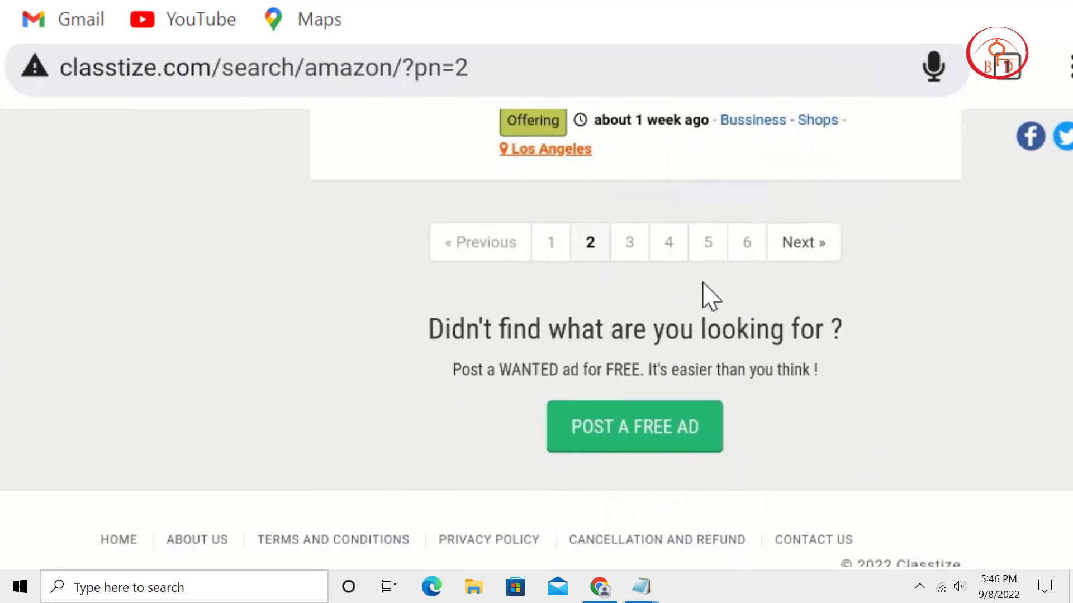
{"action": "scroll", "coordinate": [641, 215], "scroll_direction": "up", "scroll_amount": 5}
{"action": "scroll", "coordinate": [624, 520], "scroll_direction": "up", "scroll_amount": 20}
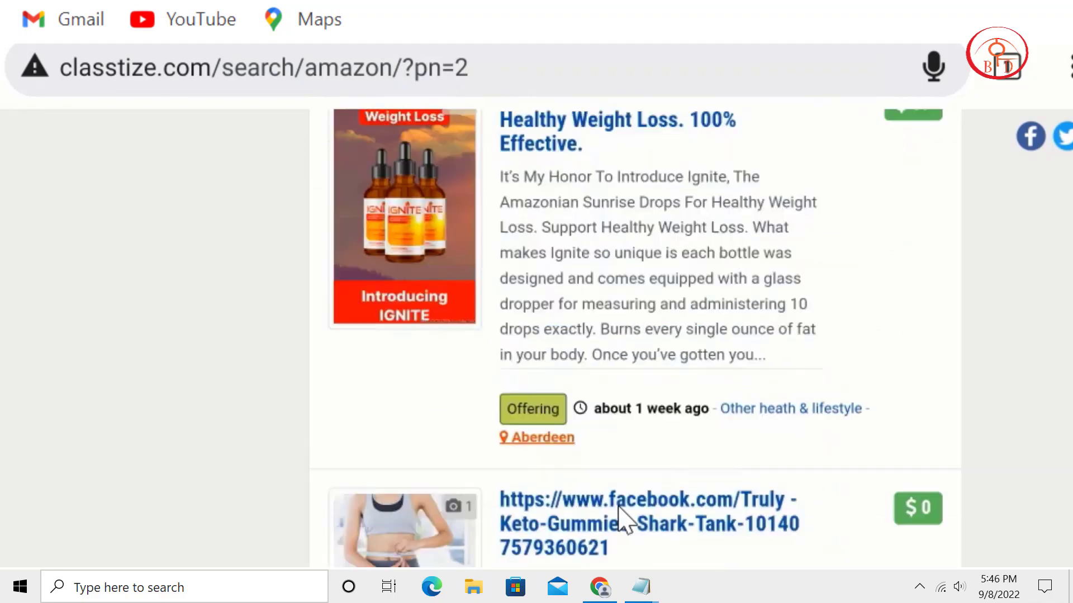
Open the free ad posting form from the Classtize homepage and choose United States as the country
{"action": "left_click", "coordinate": [618, 506]}
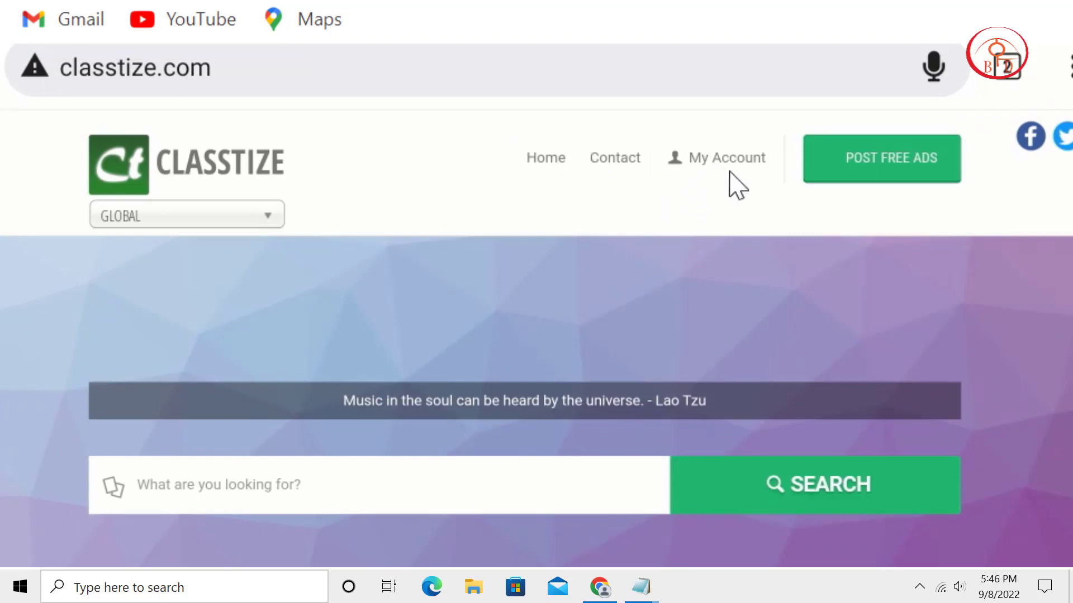
{"action": "left_click", "coordinate": [900, 174]}
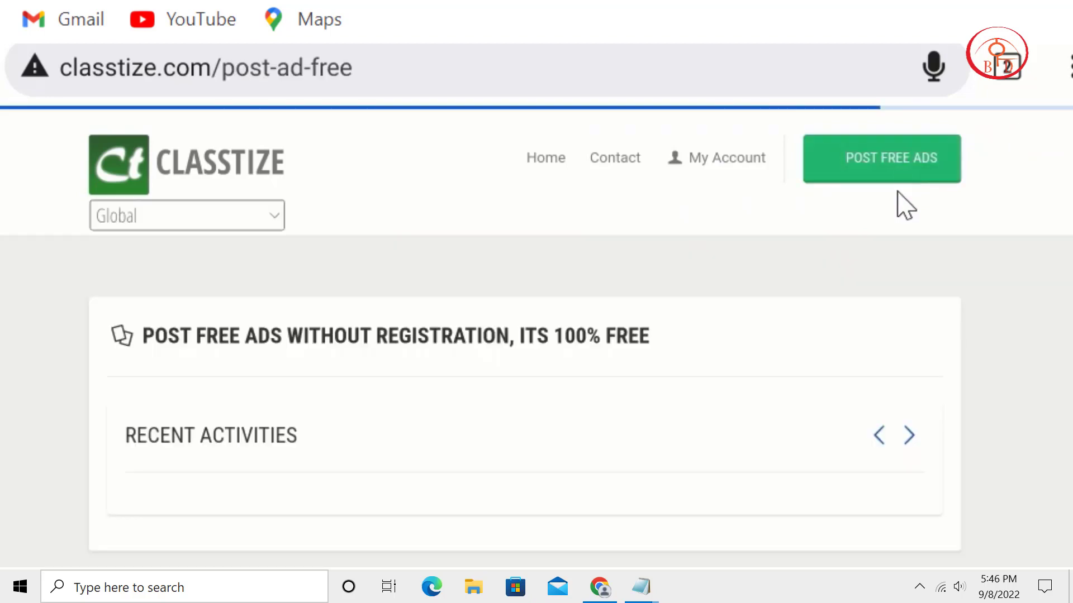
{"action": "scroll", "coordinate": [620, 370], "scroll_direction": "down", "scroll_amount": 4}
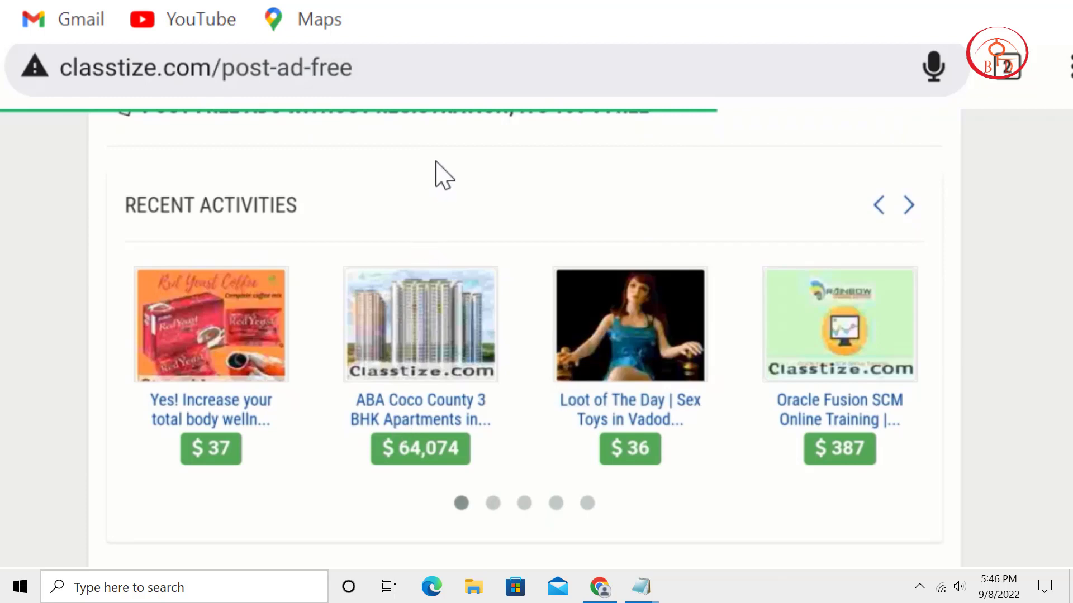
{"action": "scroll", "coordinate": [421, 386], "scroll_direction": "down", "scroll_amount": 4}
{"action": "scroll", "coordinate": [421, 393], "scroll_direction": "down", "scroll_amount": 3}
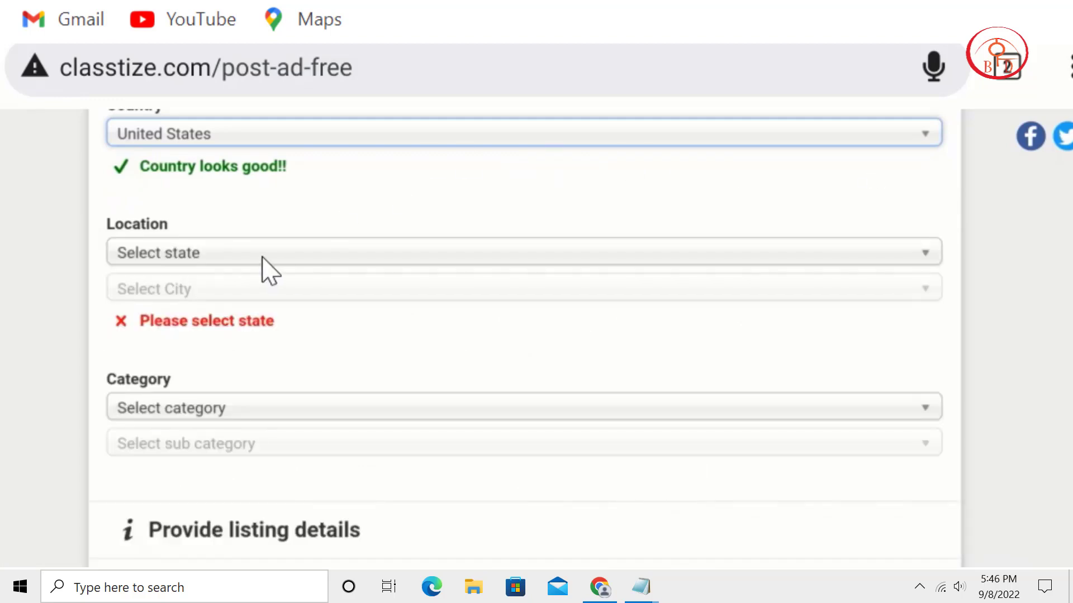
Set the ad's location to the state of Alabama and the city of Birmingham
{"action": "left_click", "coordinate": [262, 256]}
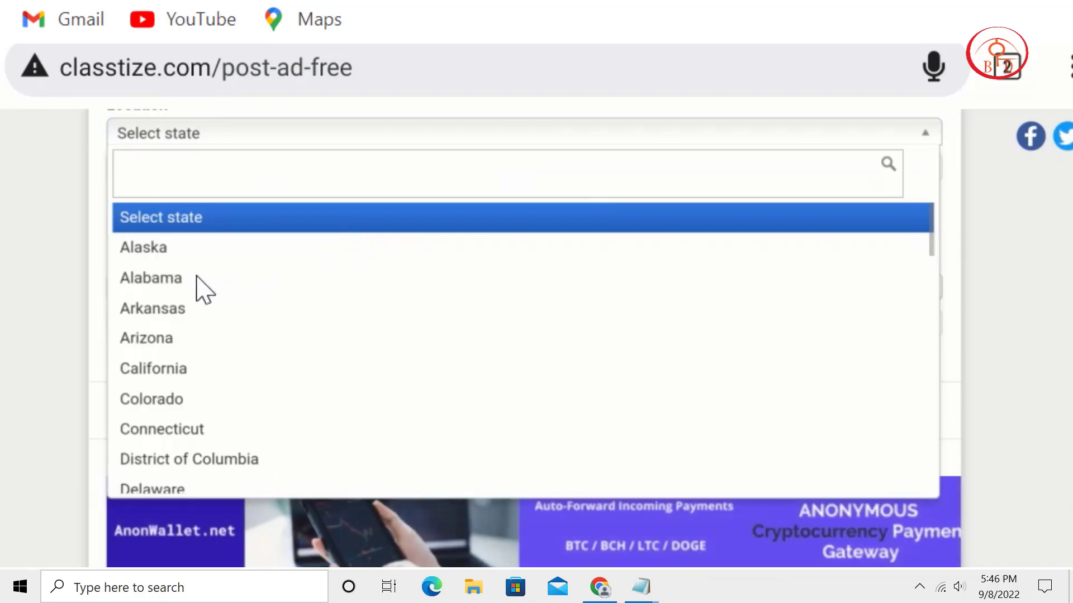
{"action": "left_click", "coordinate": [150, 278]}
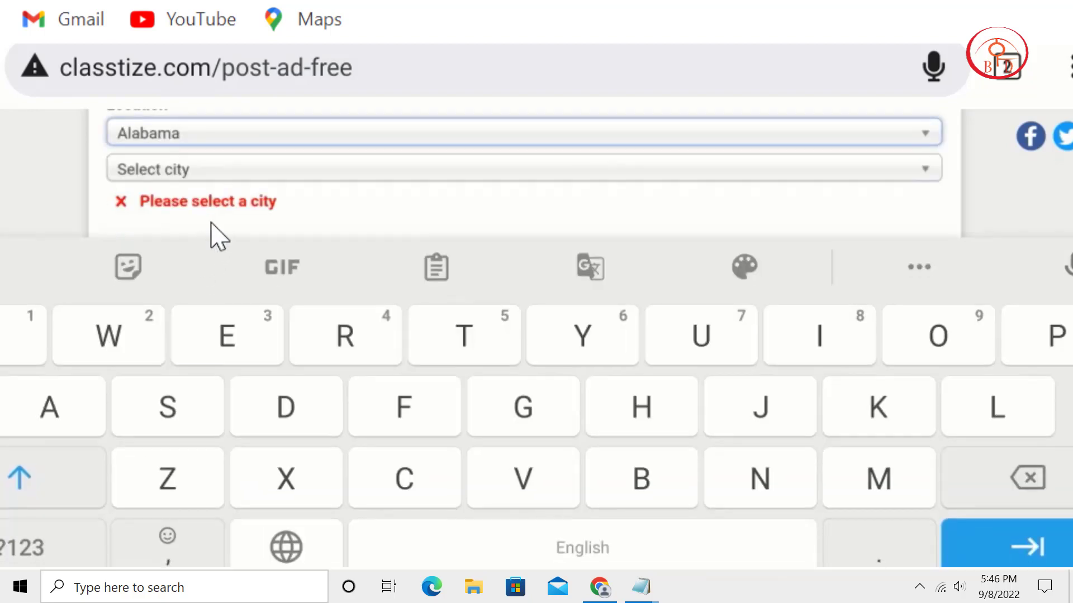
{"action": "left_click", "coordinate": [258, 170]}
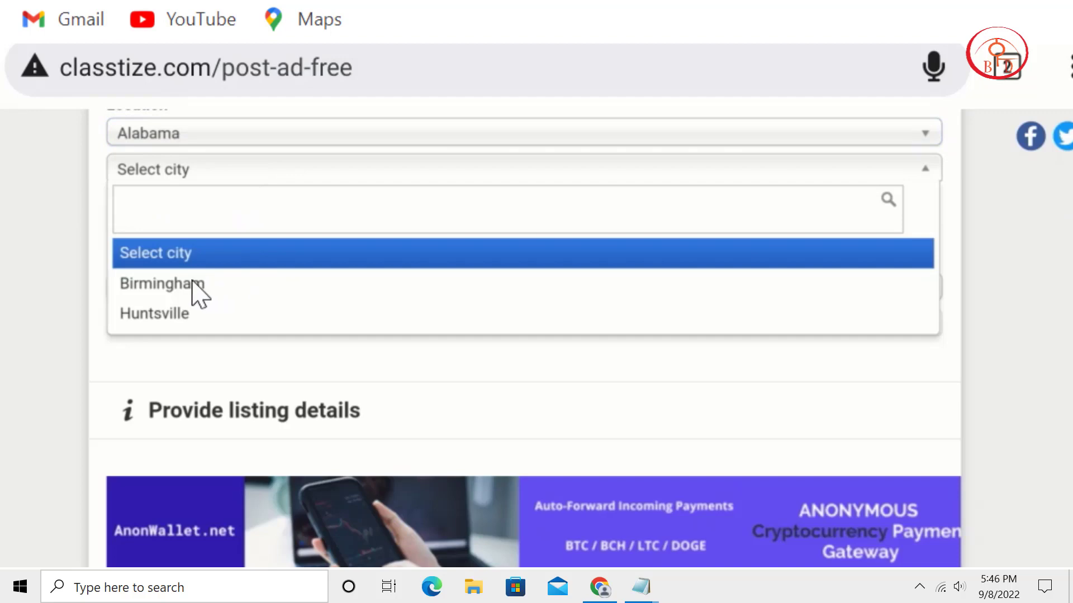
{"action": "left_click", "coordinate": [196, 285]}
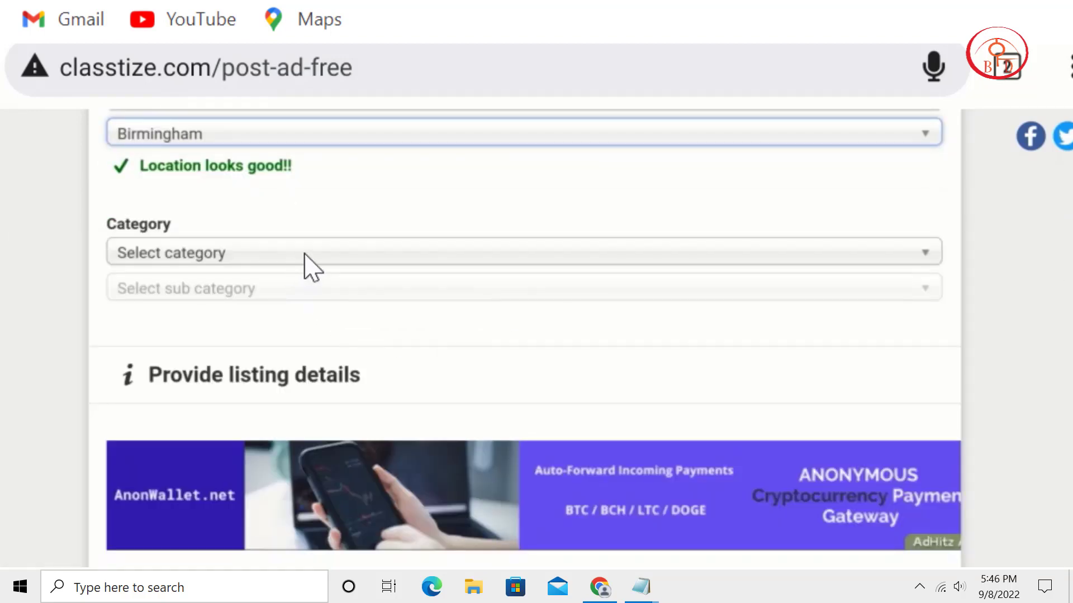
Set the ad's category to Services
{"action": "left_click", "coordinate": [305, 255]}
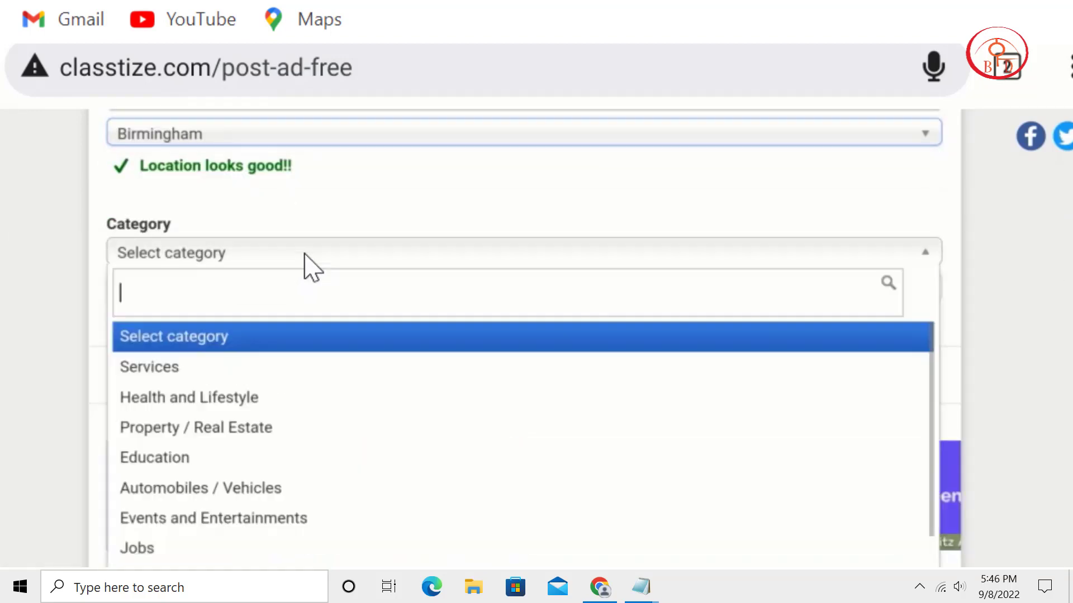
{"action": "left_click", "coordinate": [270, 438]}
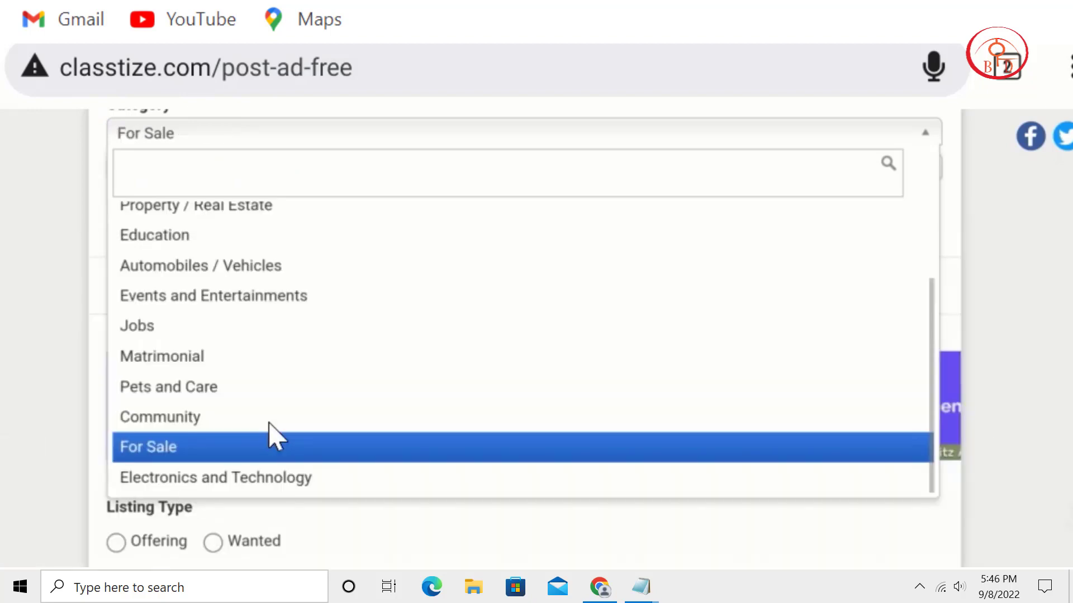
{"action": "scroll", "coordinate": [268, 422], "scroll_direction": "down", "scroll_amount": 1}
{"action": "scroll", "coordinate": [274, 436], "scroll_direction": "up", "scroll_amount": 5}
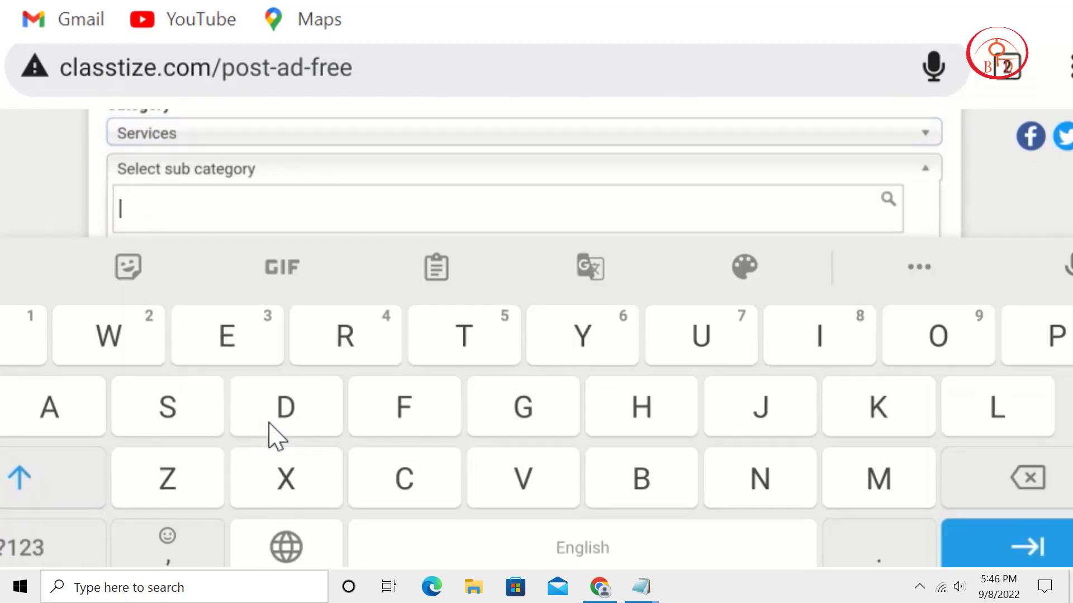
Look through the Services sub categories and choose Babysitter - Nanny for the ad
{"action": "scroll", "coordinate": [277, 435], "scroll_direction": "down", "scroll_amount": 4}
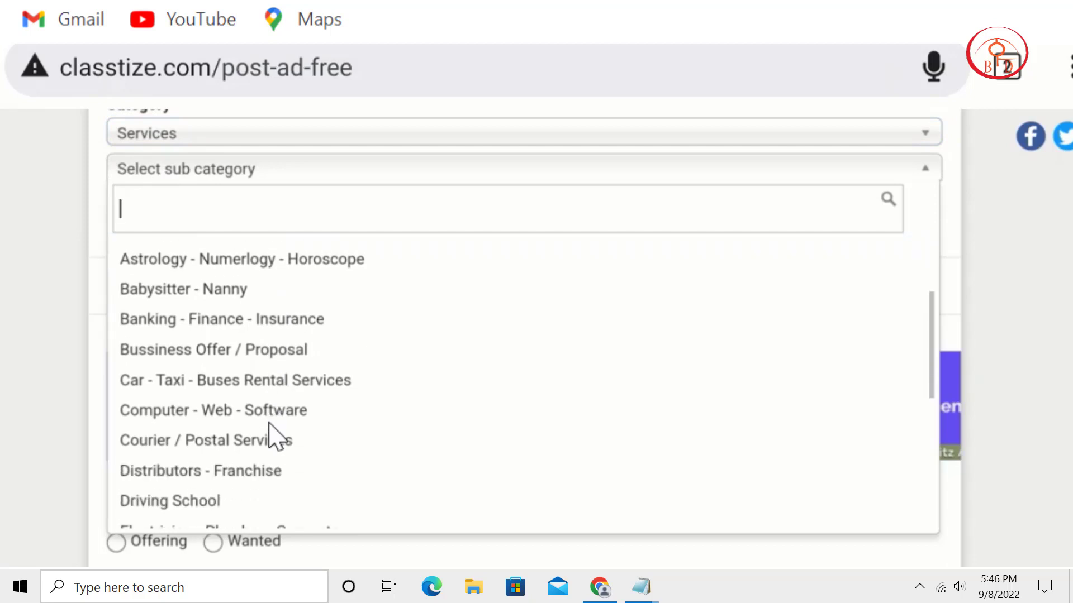
{"action": "scroll", "coordinate": [277, 436], "scroll_direction": "down", "scroll_amount": 4}
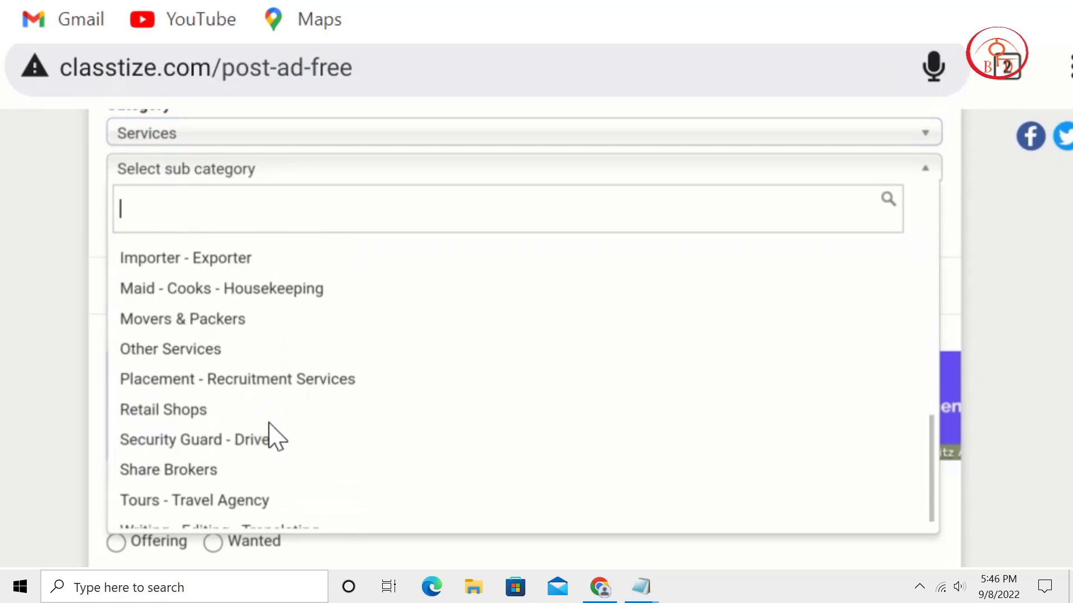
{"action": "scroll", "coordinate": [276, 436], "scroll_direction": "up", "scroll_amount": 8}
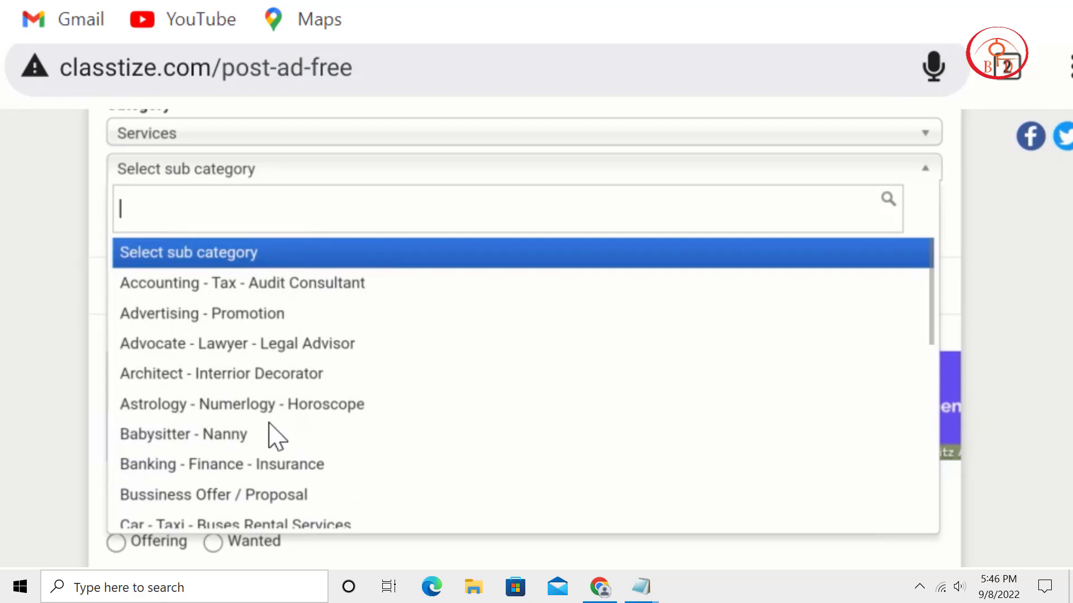
{"action": "scroll", "coordinate": [276, 436], "scroll_direction": "down", "scroll_amount": 2}
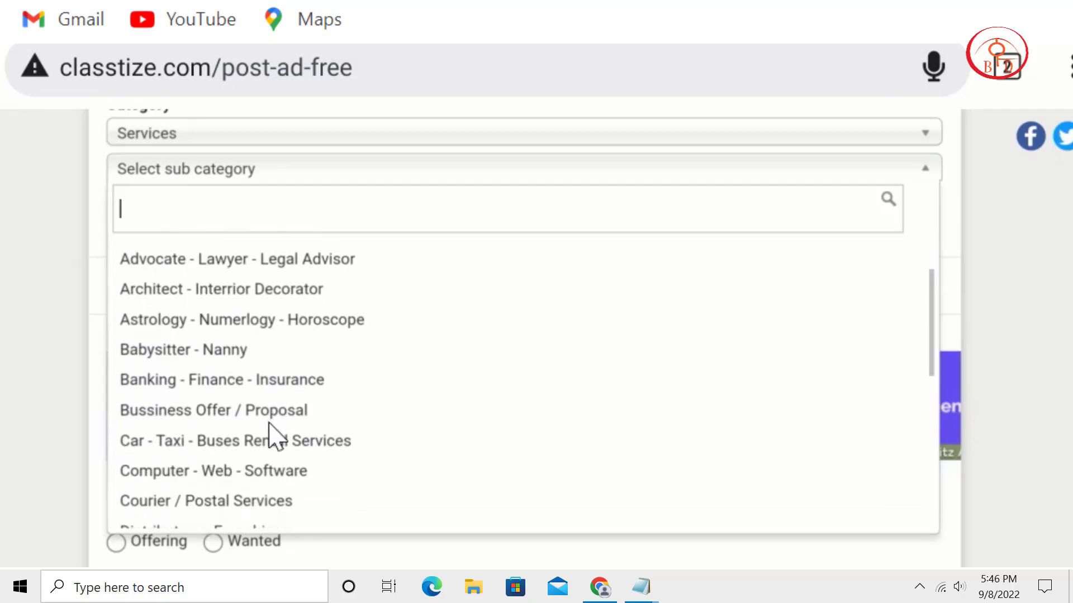
{"action": "scroll", "coordinate": [276, 435], "scroll_direction": "down", "scroll_amount": 4}
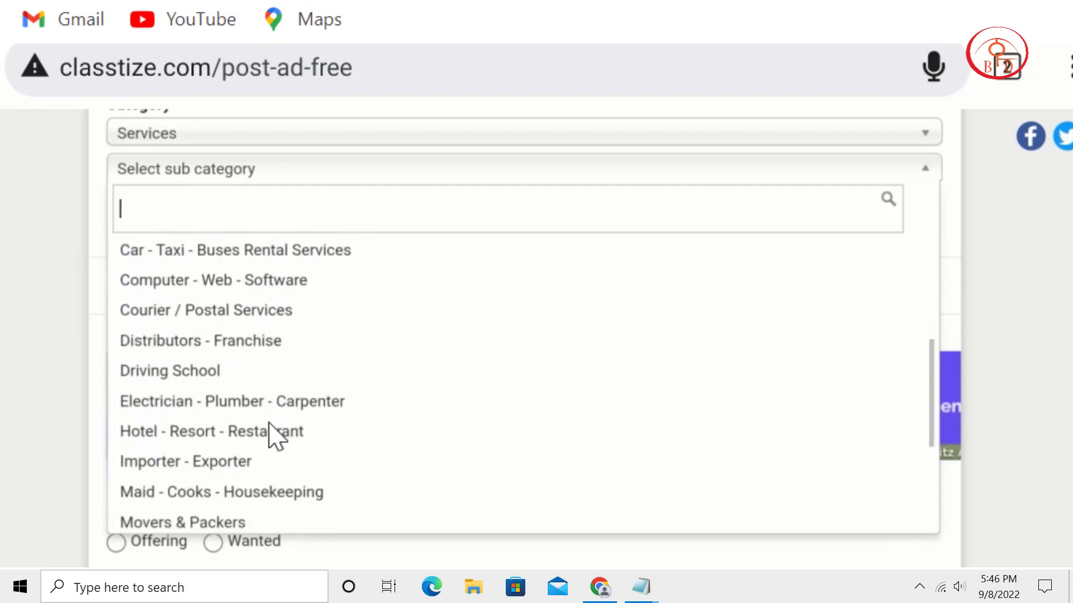
{"action": "scroll", "coordinate": [276, 436], "scroll_direction": "down", "scroll_amount": 1}
{"action": "scroll", "coordinate": [277, 435], "scroll_direction": "up", "scroll_amount": 5}
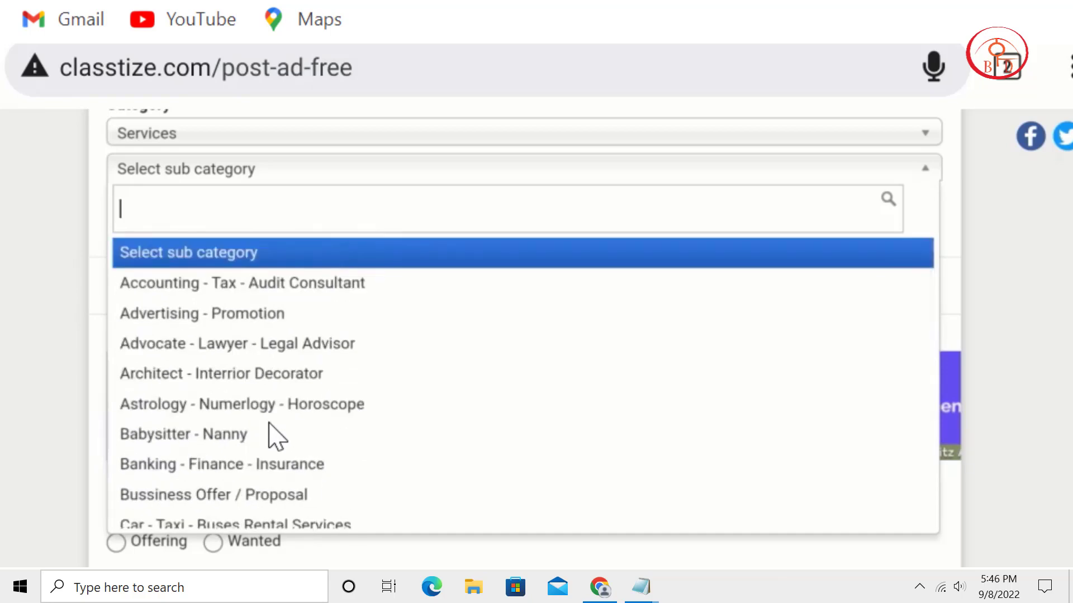
{"action": "left_click", "coordinate": [276, 436]}
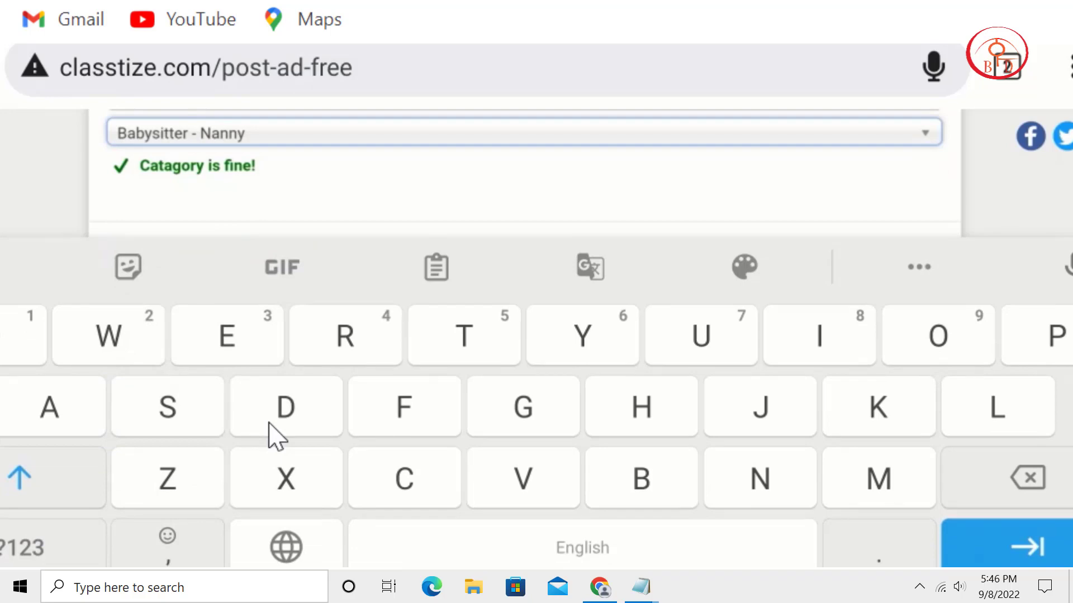
Set the ad's listing type to Offering
{"action": "scroll", "coordinate": [273, 436], "scroll_direction": "down", "scroll_amount": 3}
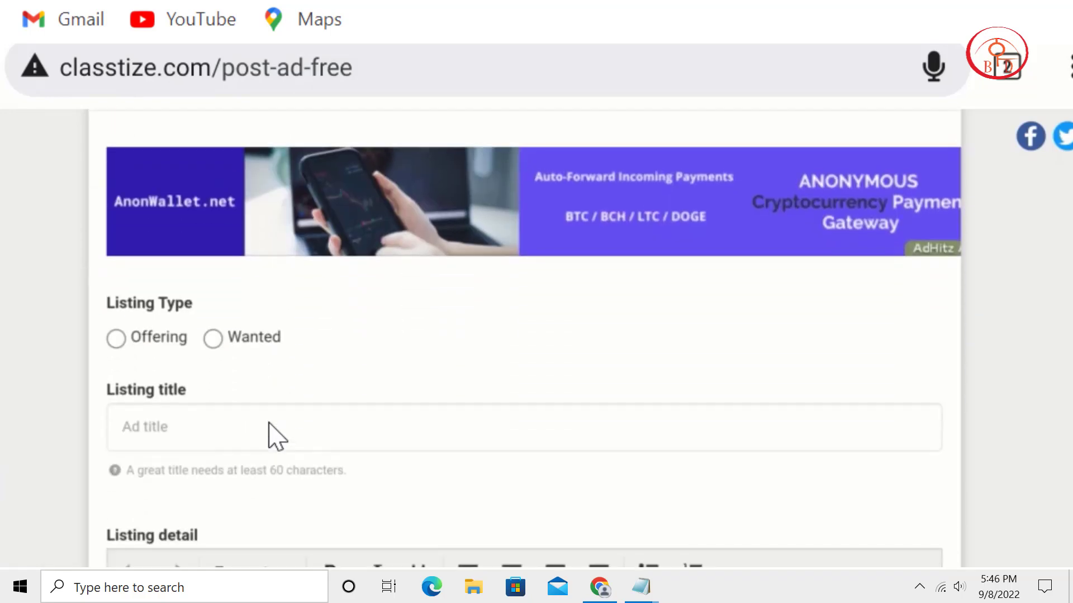
{"action": "left_click", "coordinate": [146, 341]}
{"action": "scroll", "coordinate": [435, 391], "scroll_direction": "down", "scroll_amount": 2}
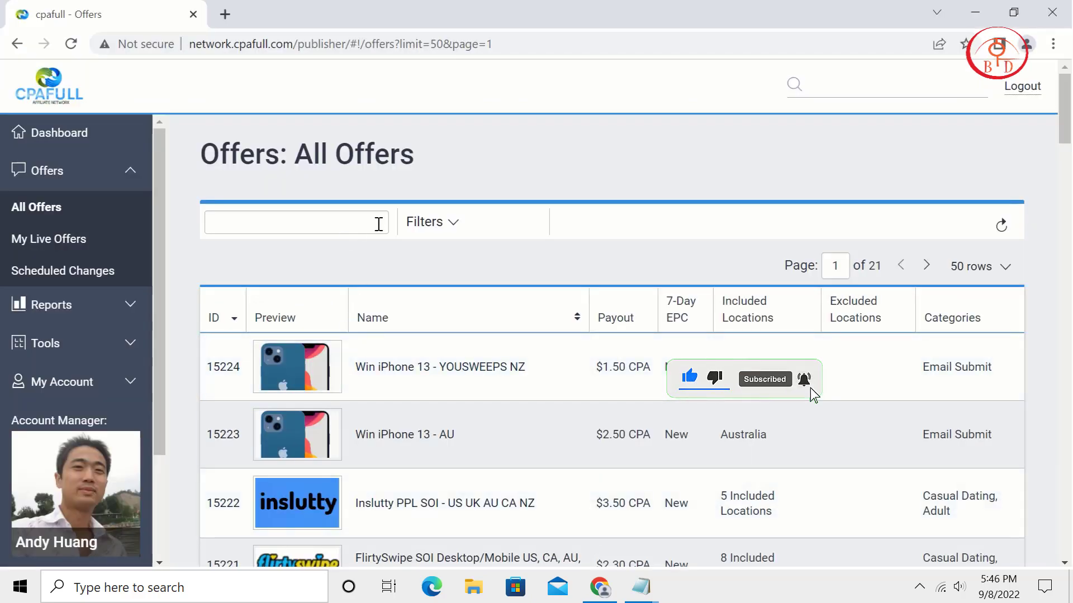
Switch to the CPAFull All Offers page and add a country filter for United States
{"action": "left_click", "coordinate": [379, 223]}
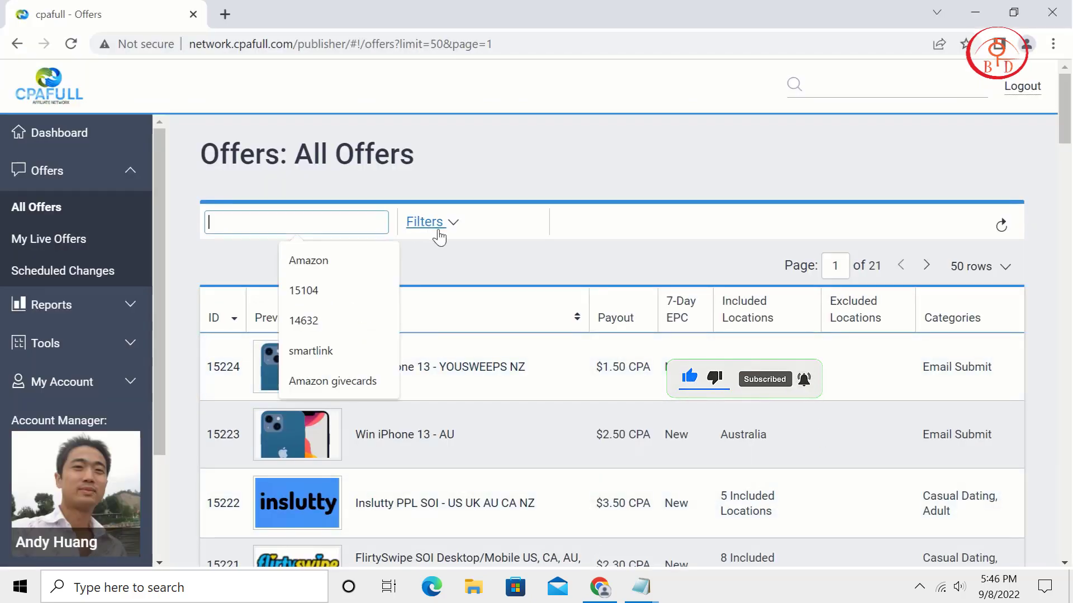
{"action": "left_click", "coordinate": [428, 230]}
{"action": "left_click", "coordinate": [283, 394]}
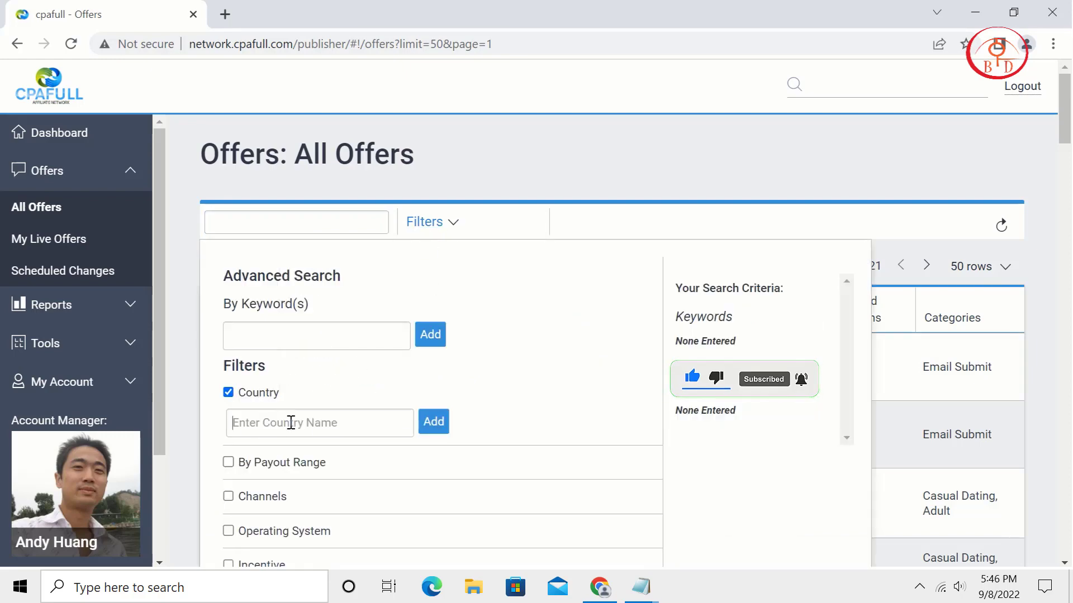
{"action": "type", "text": "un"}
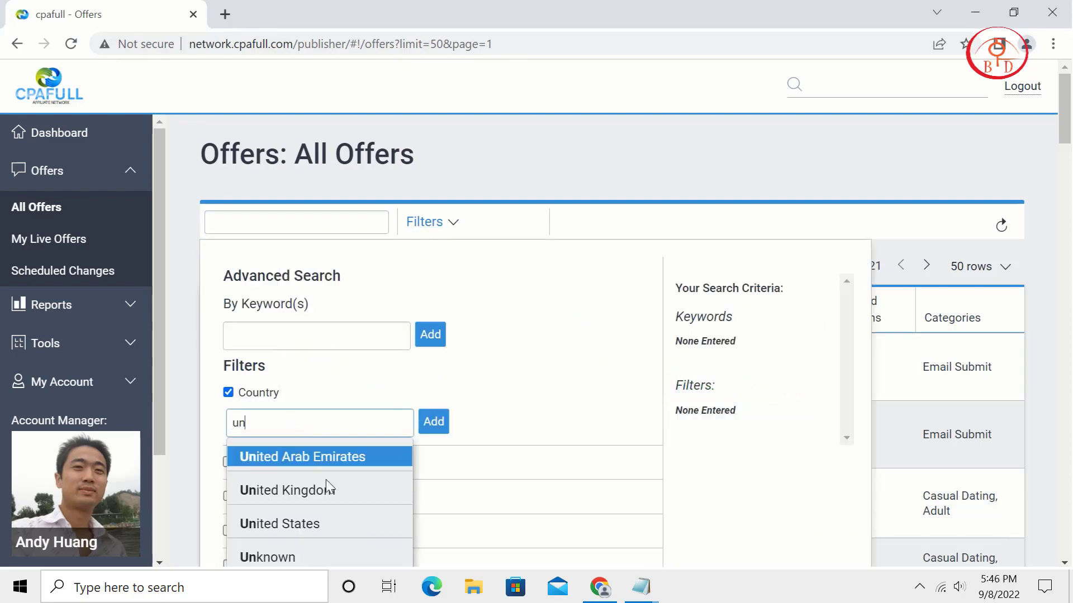
{"action": "left_click", "coordinate": [326, 524]}
{"action": "left_click", "coordinate": [431, 424]}
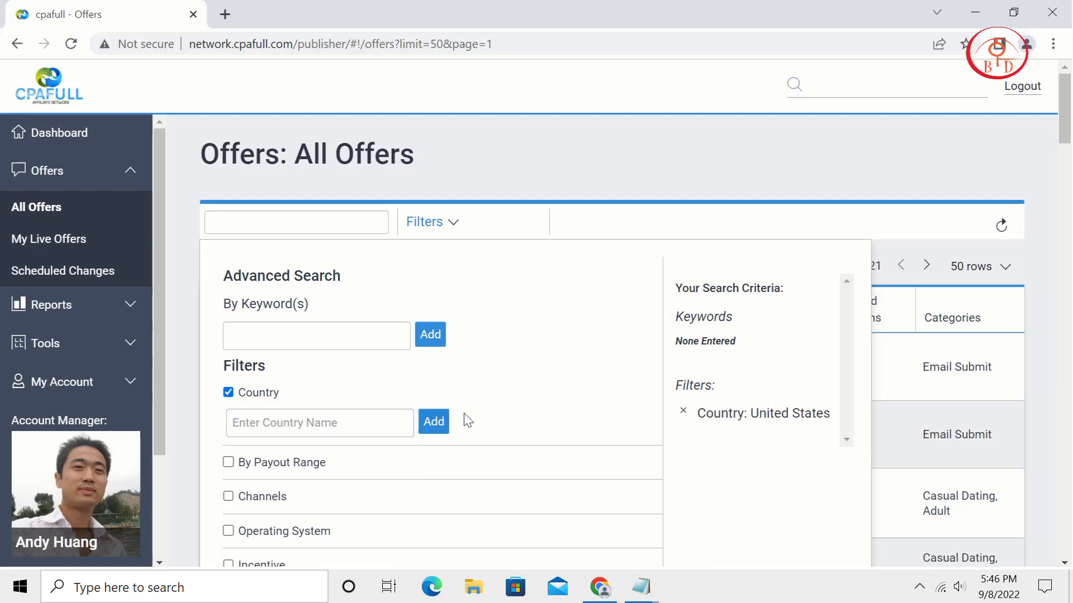
Add the Health and Beauty category to the offer filters and apply them
{"action": "scroll", "coordinate": [475, 419], "scroll_direction": "down", "scroll_amount": 3}
{"action": "scroll", "coordinate": [331, 439], "scroll_direction": "down", "scroll_amount": 4}
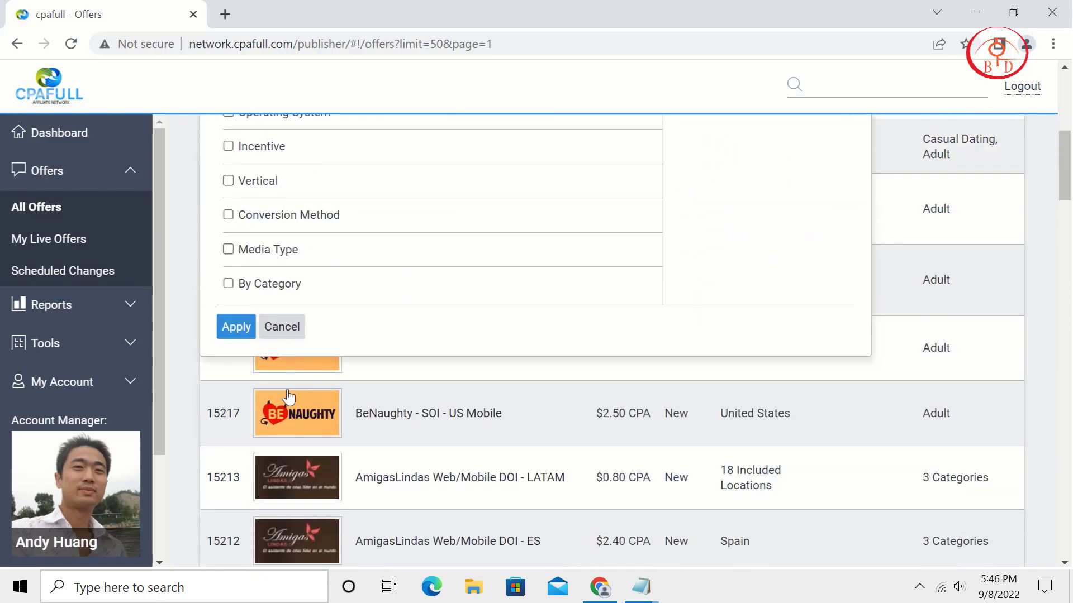
{"action": "left_click", "coordinate": [273, 290]}
{"action": "left_click", "coordinate": [316, 313]}
{"action": "scroll", "coordinate": [327, 273], "scroll_direction": "down", "scroll_amount": 4}
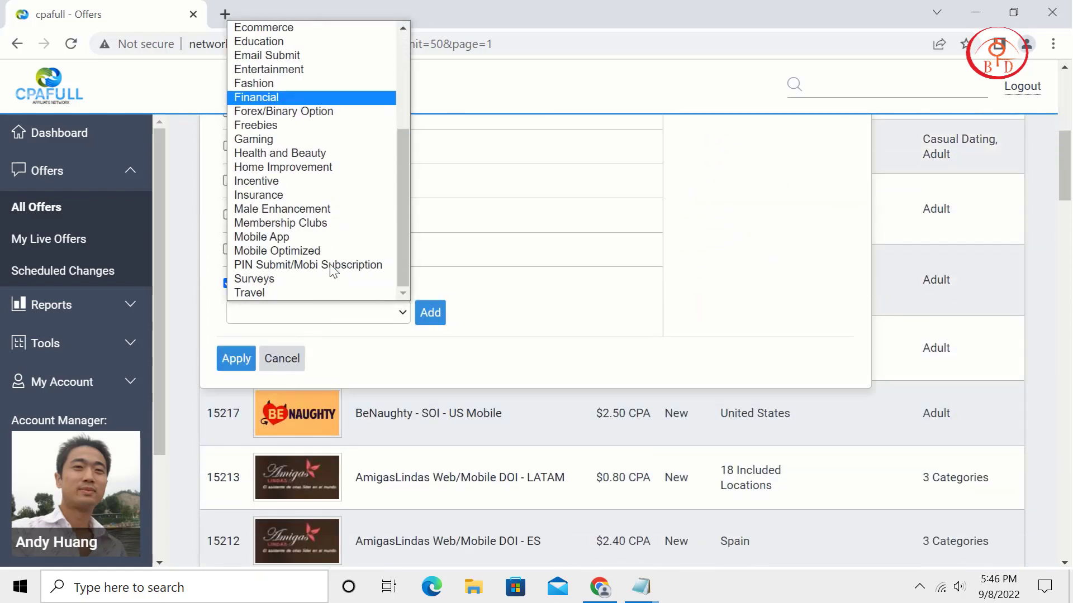
{"action": "left_click", "coordinate": [336, 153]}
{"action": "left_click", "coordinate": [437, 314]}
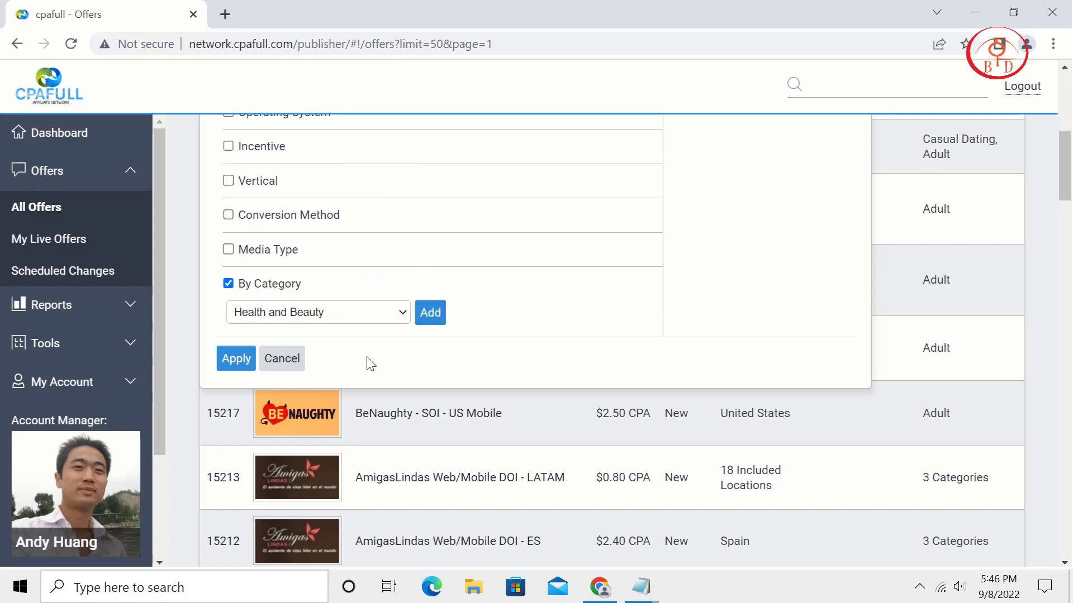
{"action": "left_click", "coordinate": [236, 359]}
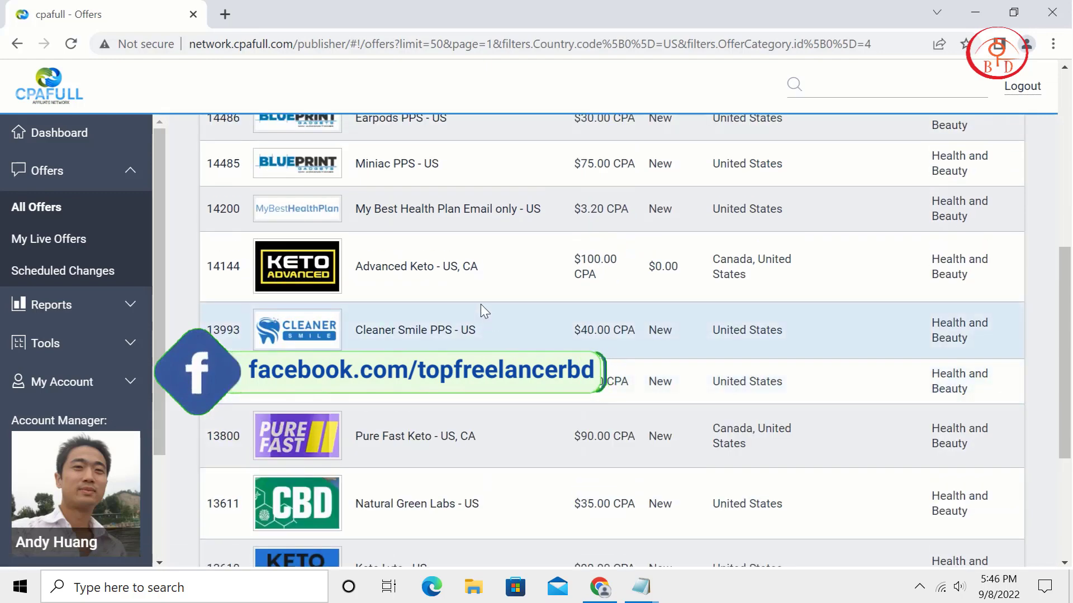
Copy the product name "Advanced Keto" from the Advanced Keto - US, CA offer and paste it as the Classtize listing title
{"action": "left_click", "coordinate": [463, 270]}
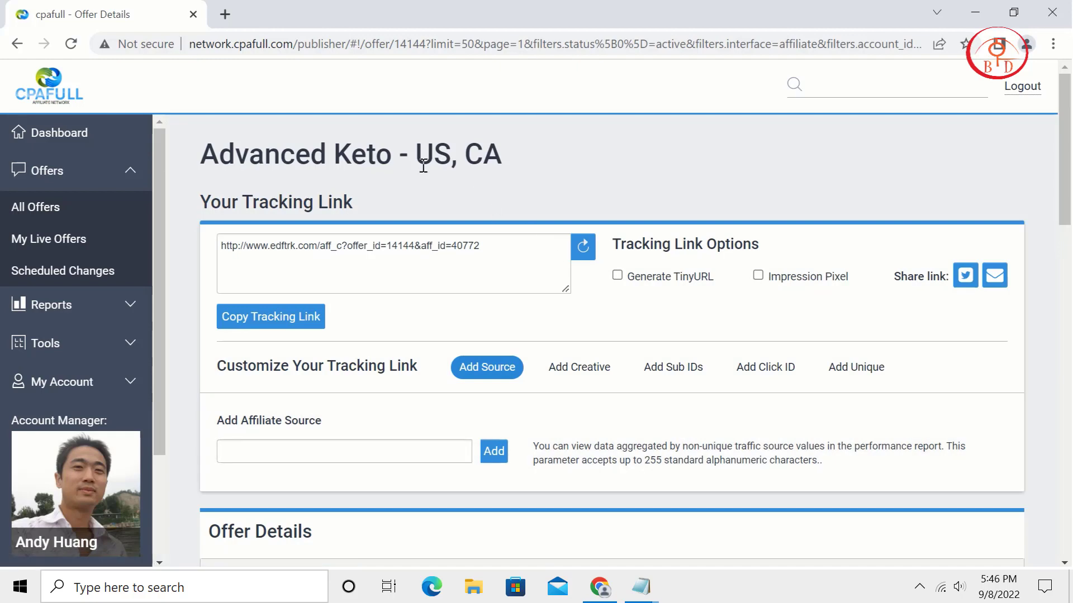
{"action": "left_click_drag", "start_coordinate": [388, 156], "coordinate": [195, 152]}
{"action": "right_click", "coordinate": [234, 156]}
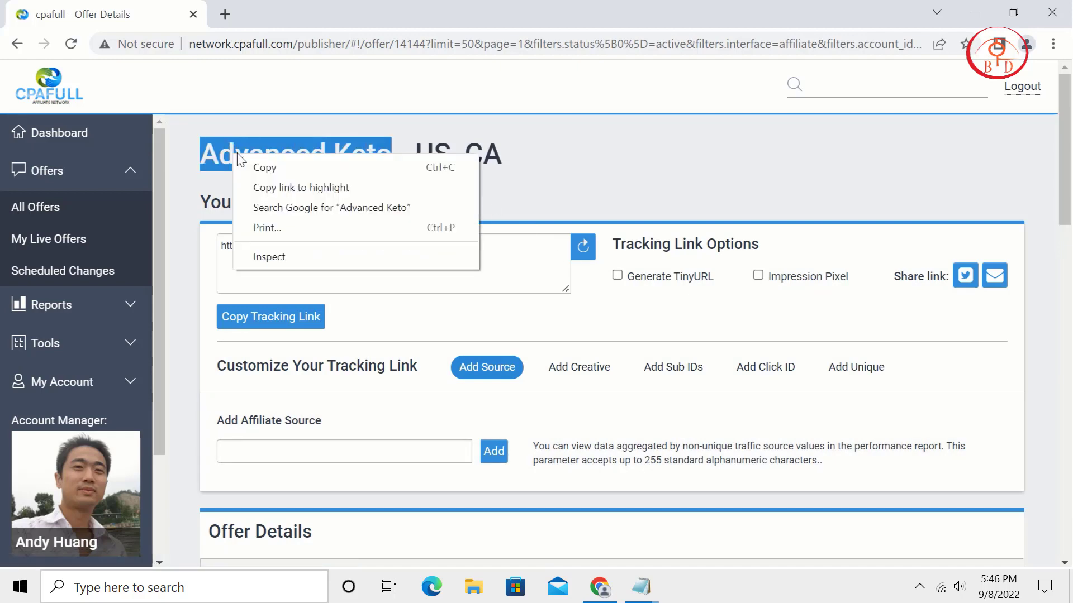
{"action": "left_click", "coordinate": [263, 168]}
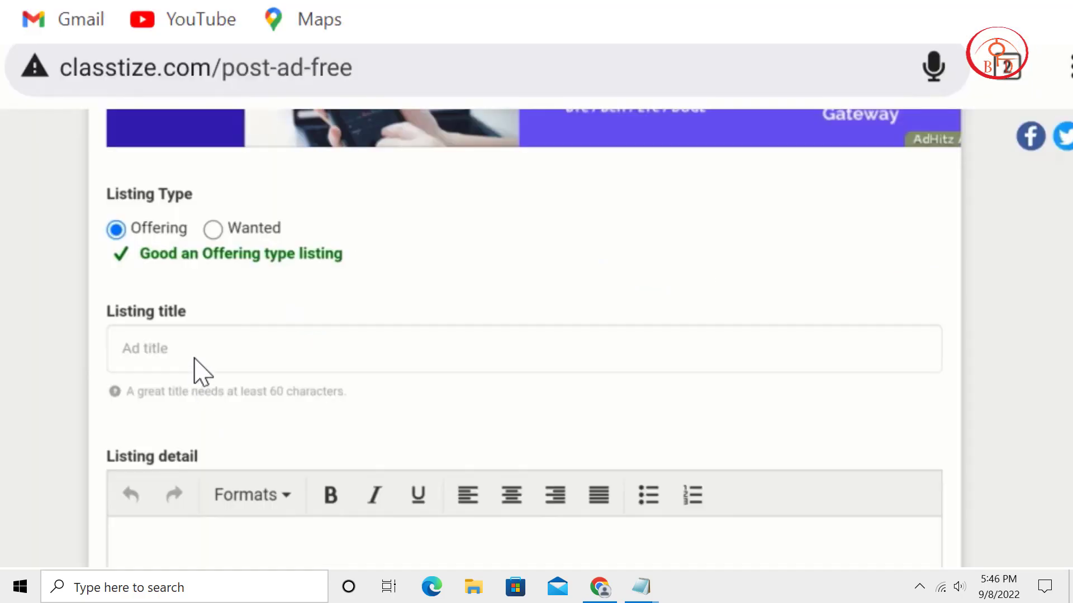
{"action": "left_click", "coordinate": [195, 359]}
{"action": "left_click", "coordinate": [121, 303]}
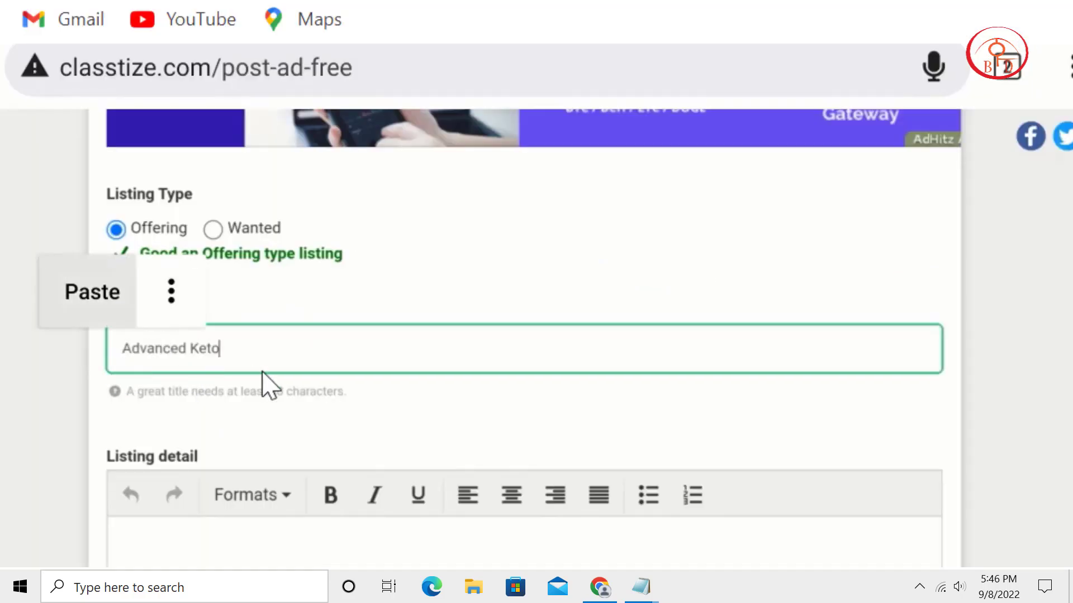
Fill the listing detail with the full text of the Health Beauty file from Notepad and append "buy Now:"
{"action": "scroll", "coordinate": [335, 239], "scroll_direction": "down", "scroll_amount": 3}
{"action": "left_click", "coordinate": [300, 434]}
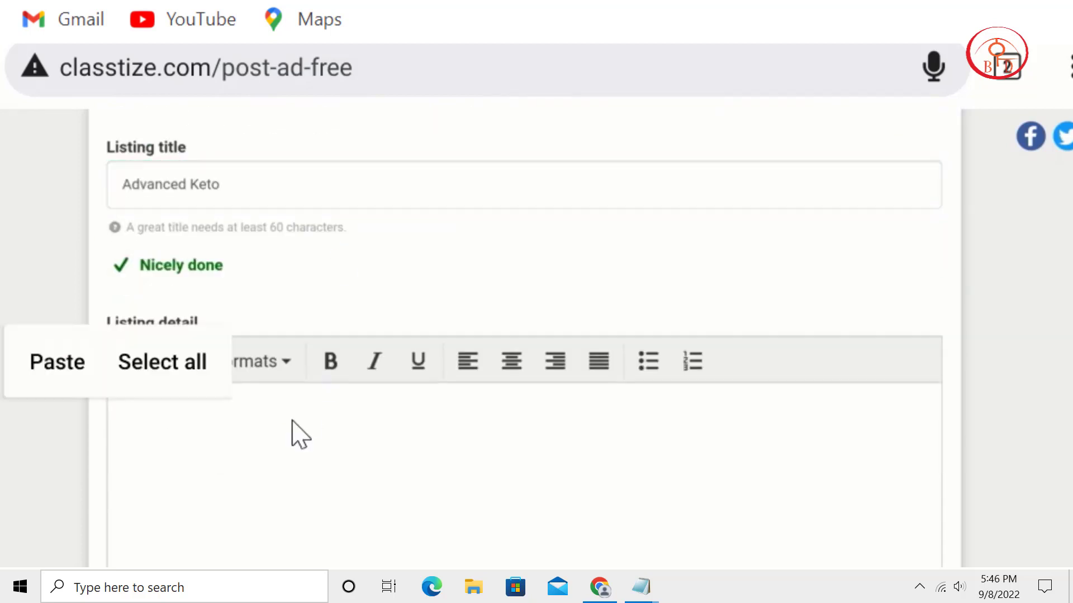
{"action": "left_click_drag", "start_coordinate": [300, 428], "coordinate": [363, 246]}
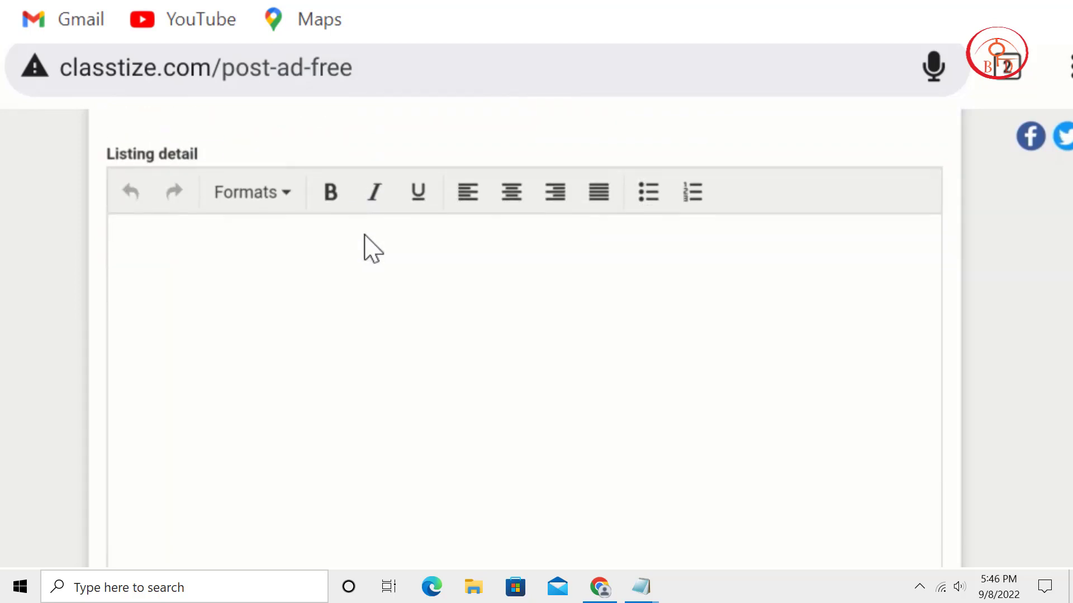
{"action": "left_click", "coordinate": [218, 303]}
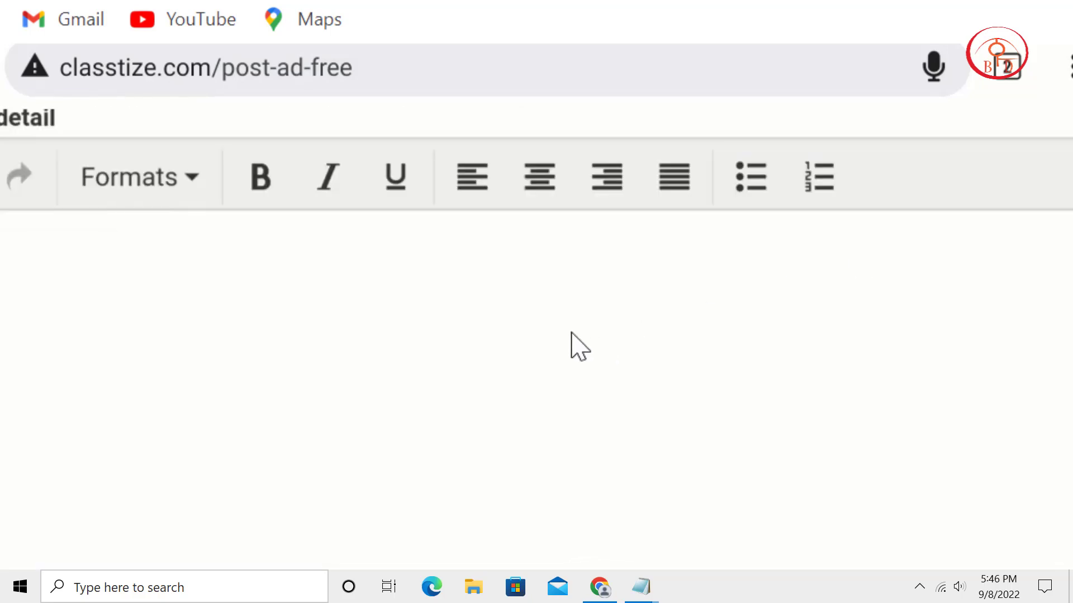
{"action": "left_click_drag", "start_coordinate": [580, 347], "coordinate": [759, 339]}
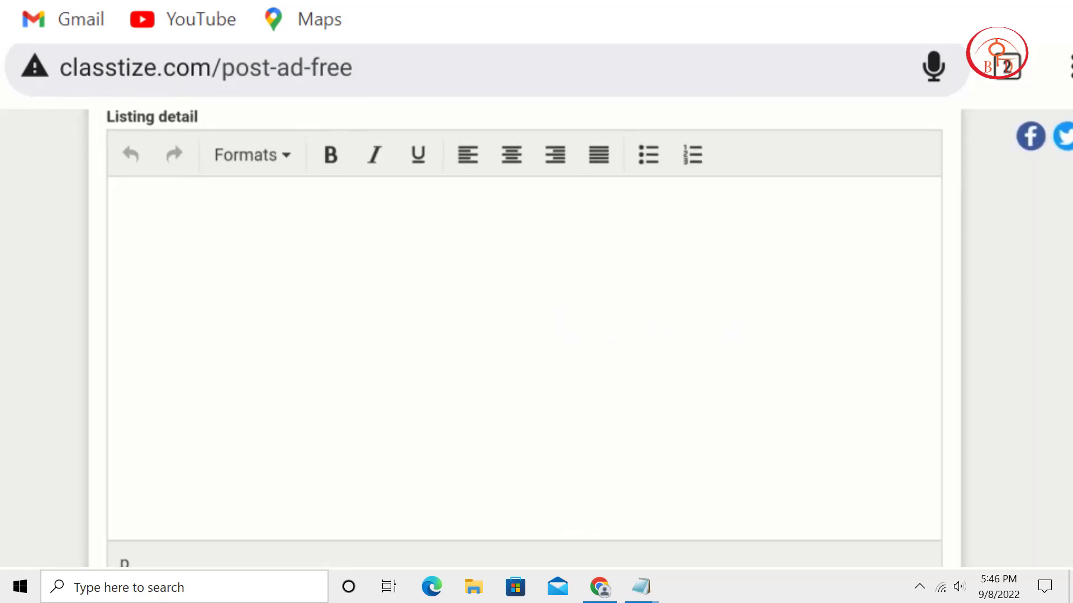
{"action": "key", "text": "alt+Tab"}
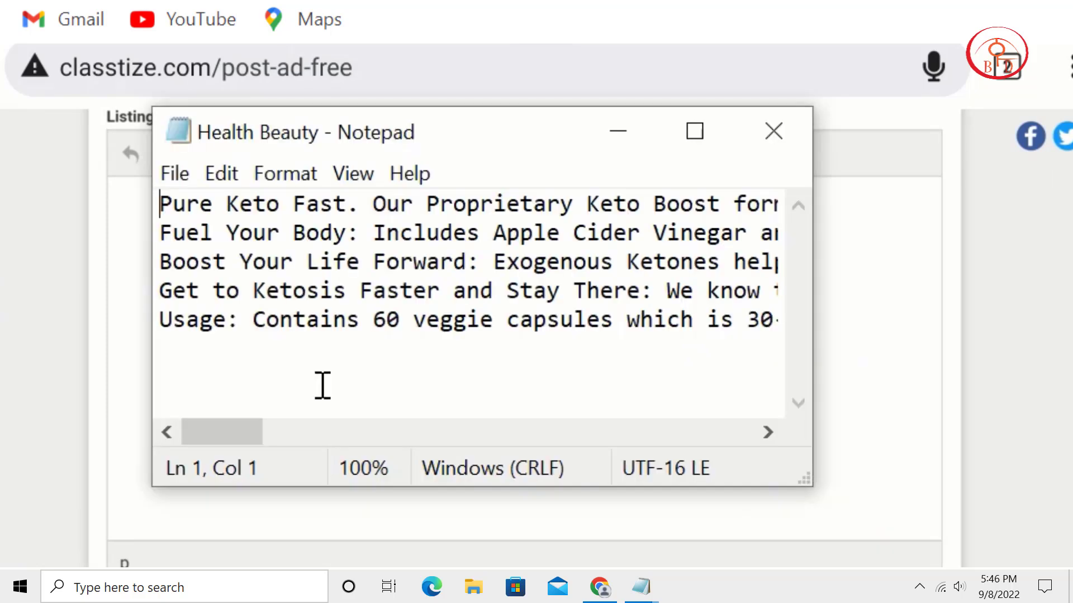
{"action": "left_click_drag", "start_coordinate": [160, 198], "coordinate": [912, 355]}
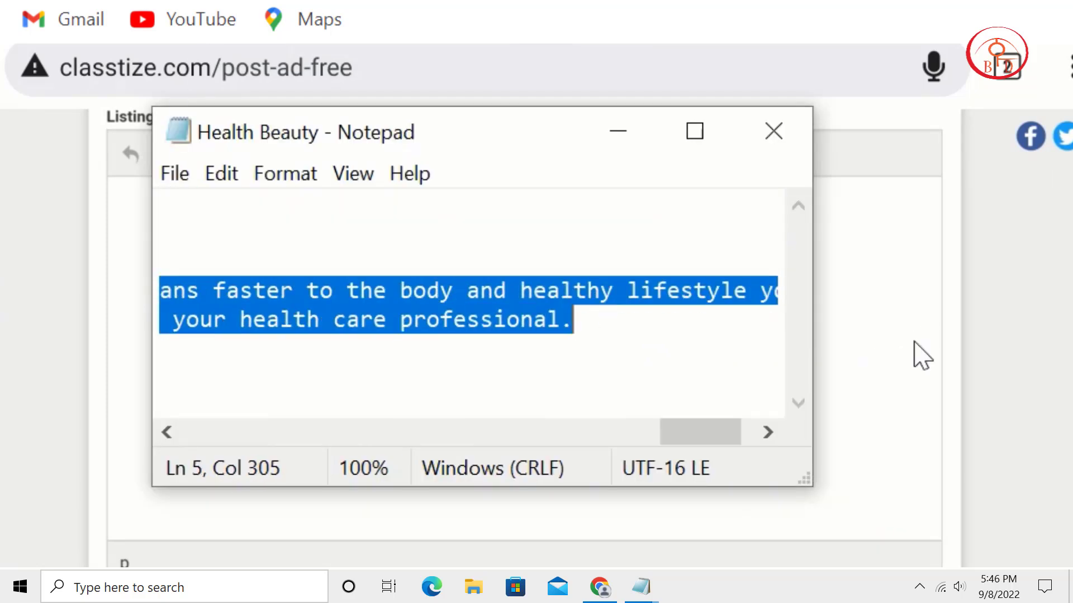
{"action": "right_click", "coordinate": [361, 273]}
{"action": "left_click", "coordinate": [473, 353]}
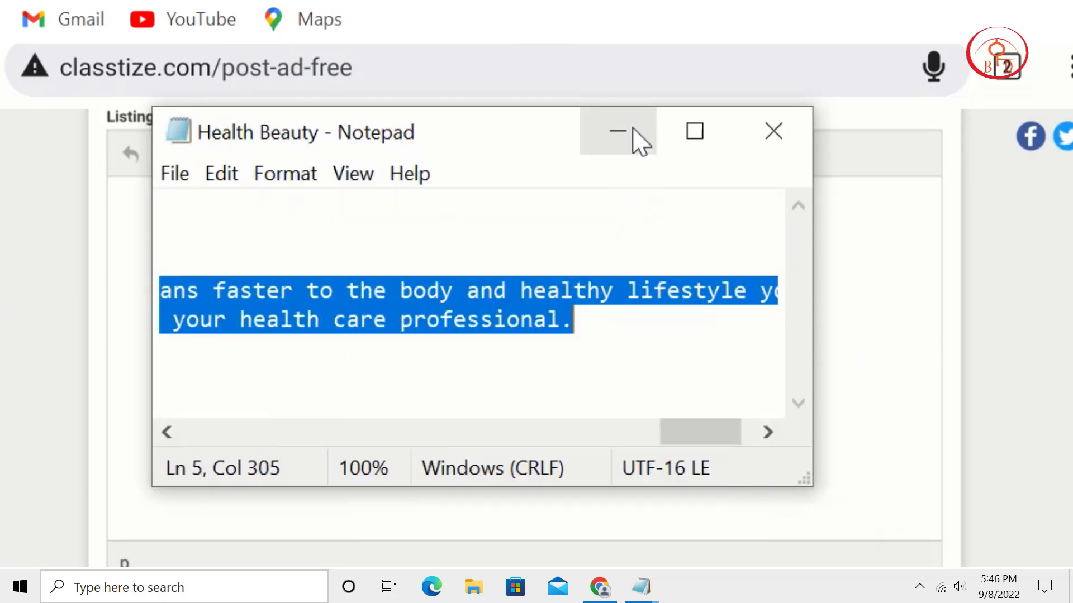
{"action": "left_click", "coordinate": [618, 134]}
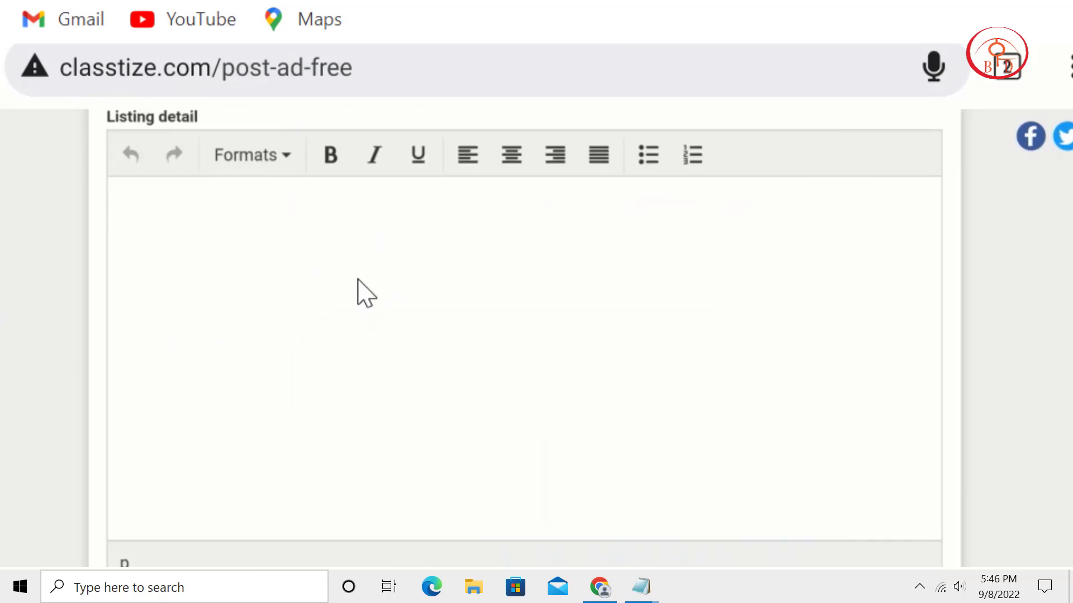
{"action": "key", "text": "ctrl+v"}
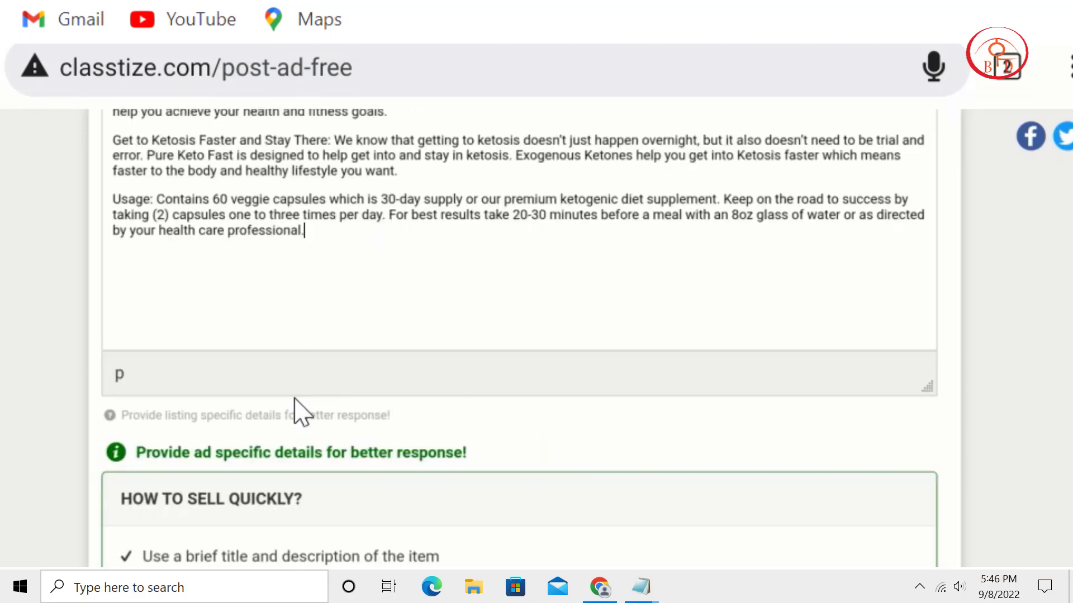
{"action": "type", "text": "buy Now:"}
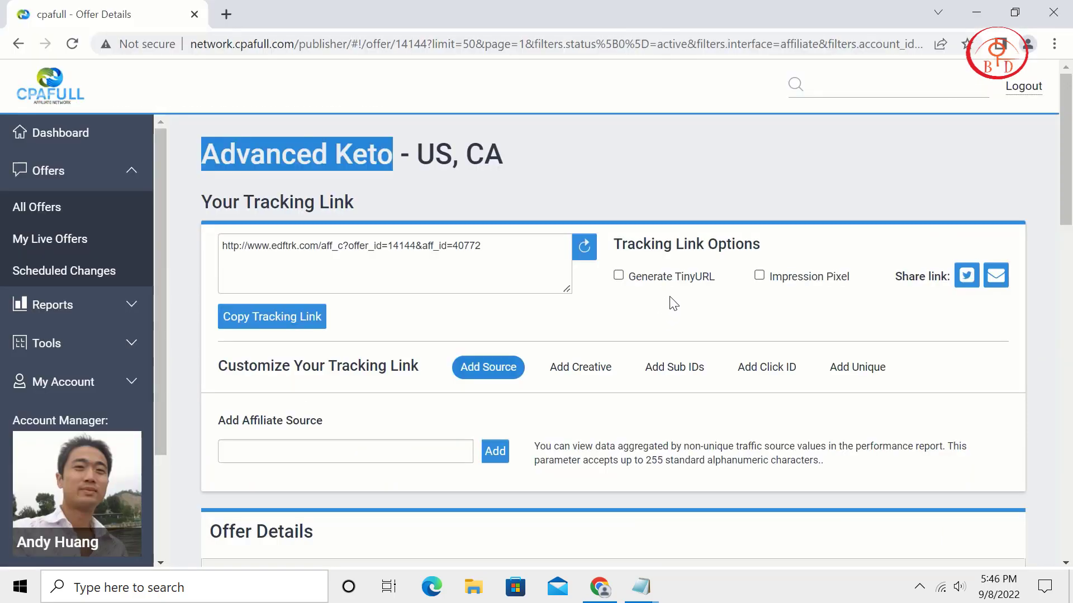
Generate the TinyURL tracking link for Advanced Keto, copy it and paste it after "buy Now:" in the Classtize listing detail
{"action": "left_click", "coordinate": [675, 276]}
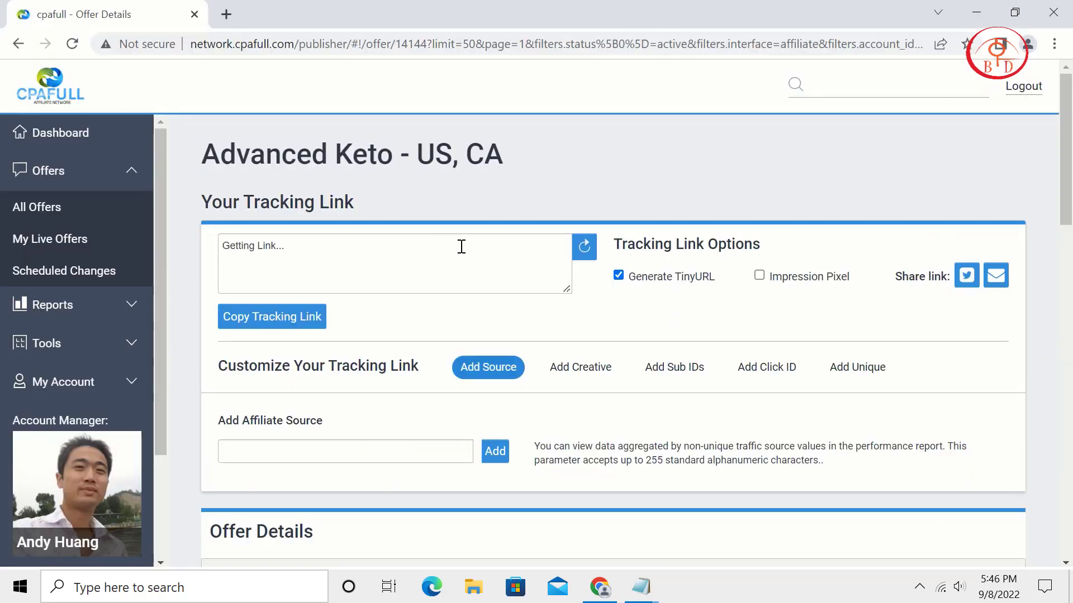
{"action": "left_click_drag", "start_coordinate": [536, 249], "coordinate": [243, 264]}
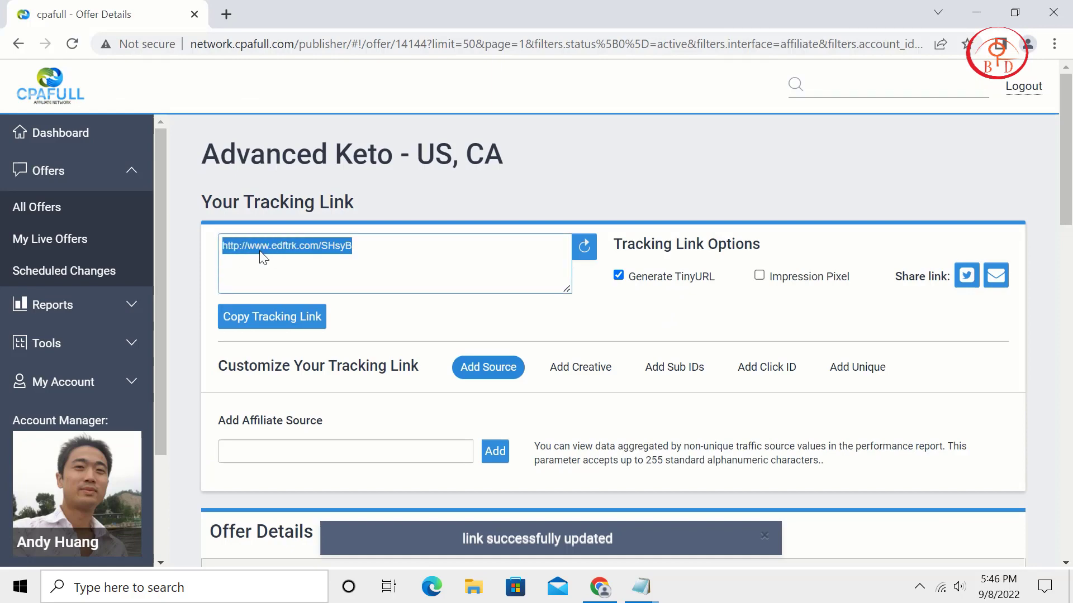
{"action": "right_click", "coordinate": [261, 251]}
{"action": "left_click", "coordinate": [322, 311]}
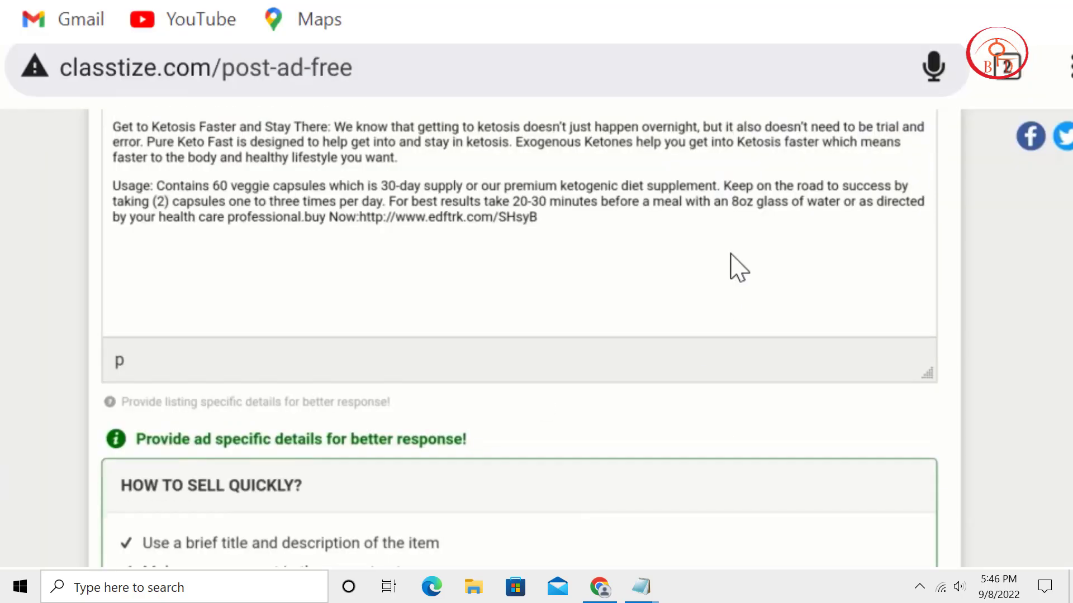
Set the listing price to 1 USD
{"action": "scroll", "coordinate": [730, 263], "scroll_direction": "down", "scroll_amount": 5}
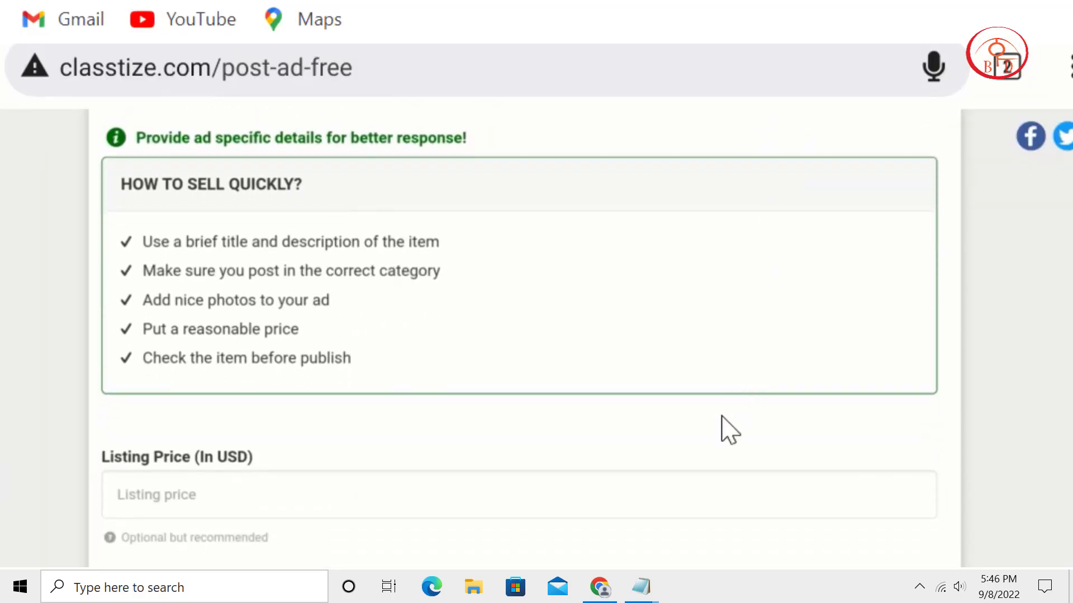
{"action": "scroll", "coordinate": [679, 191], "scroll_direction": "down", "scroll_amount": 4}
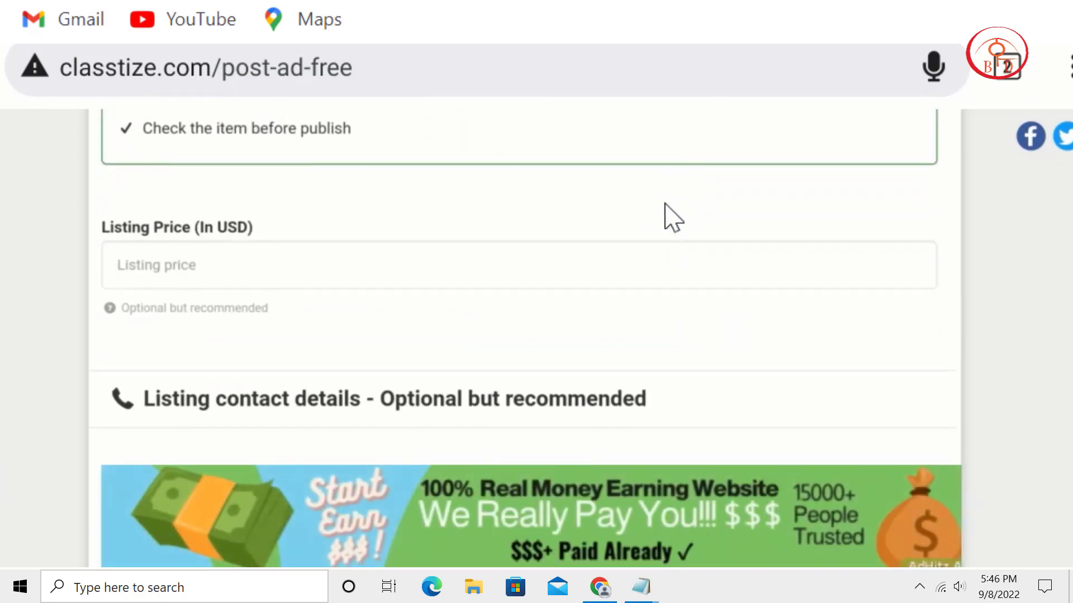
{"action": "left_click", "coordinate": [225, 262]}
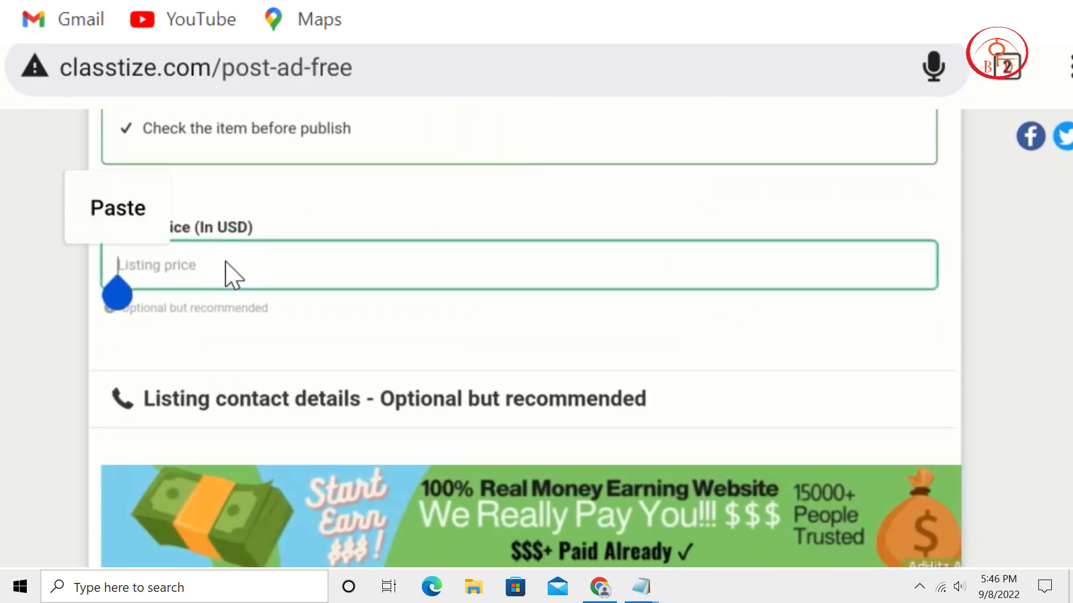
{"action": "scroll", "coordinate": [510, 149], "scroll_direction": "down", "scroll_amount": 6}
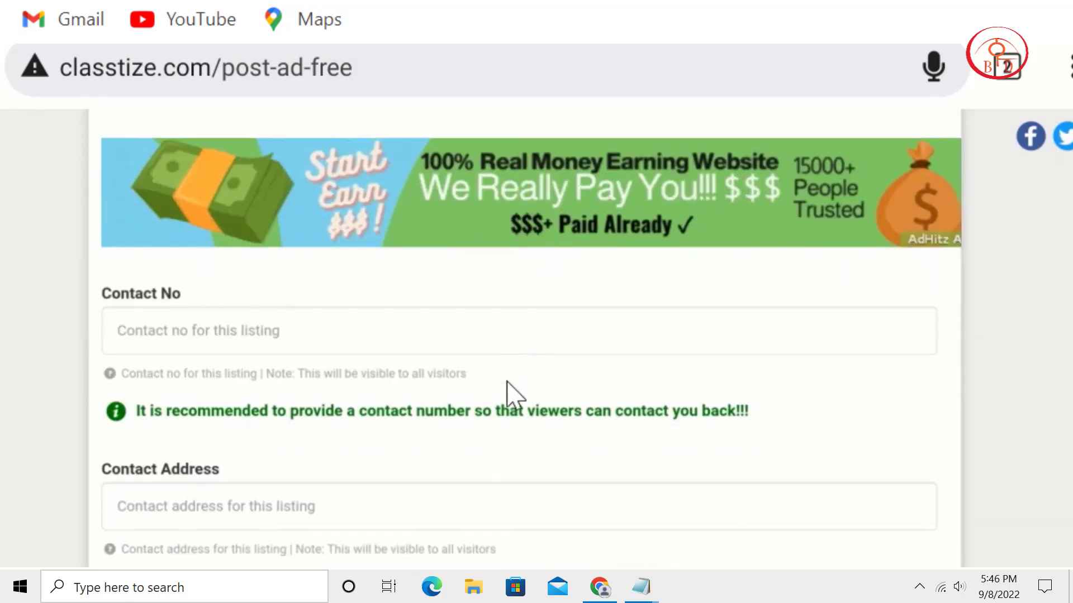
{"action": "scroll", "coordinate": [546, 272], "scroll_direction": "down", "scroll_amount": 3}
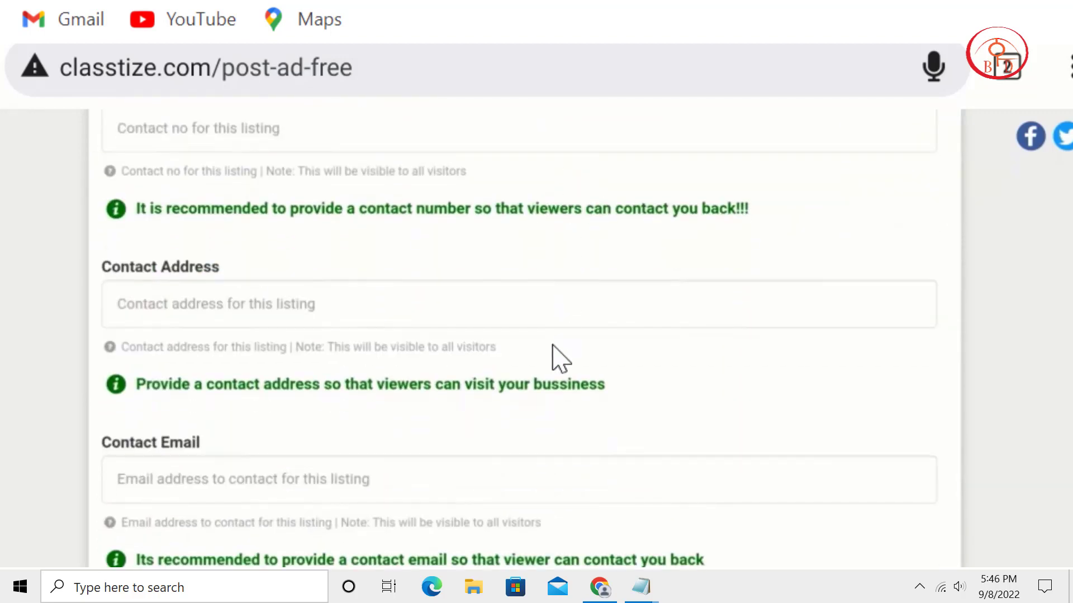
{"action": "scroll", "coordinate": [411, 398], "scroll_direction": "down", "scroll_amount": 3}
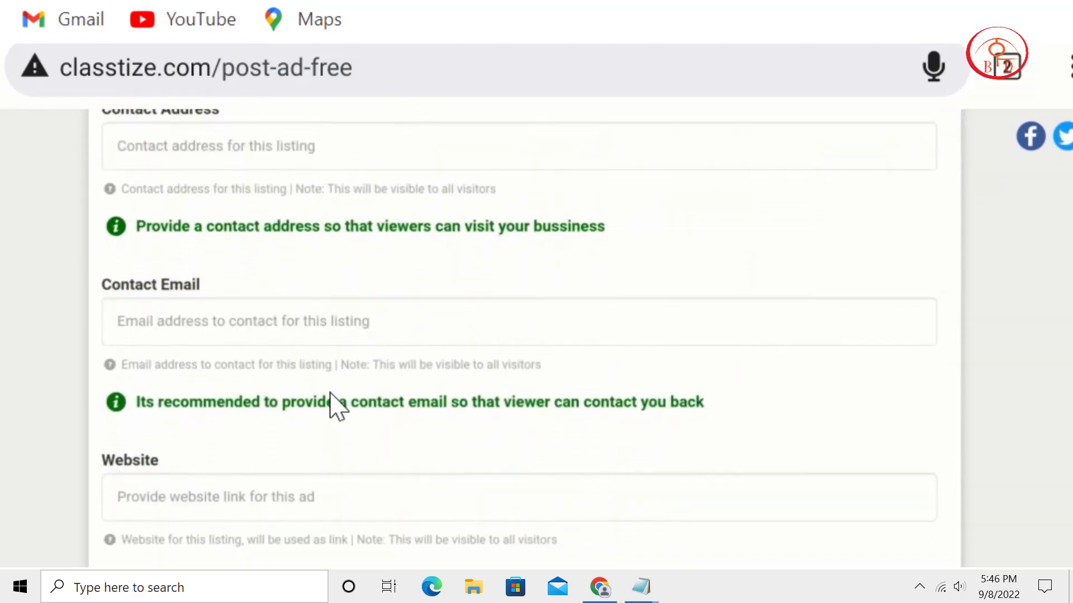
{"action": "scroll", "coordinate": [335, 407], "scroll_direction": "down", "scroll_amount": 3}
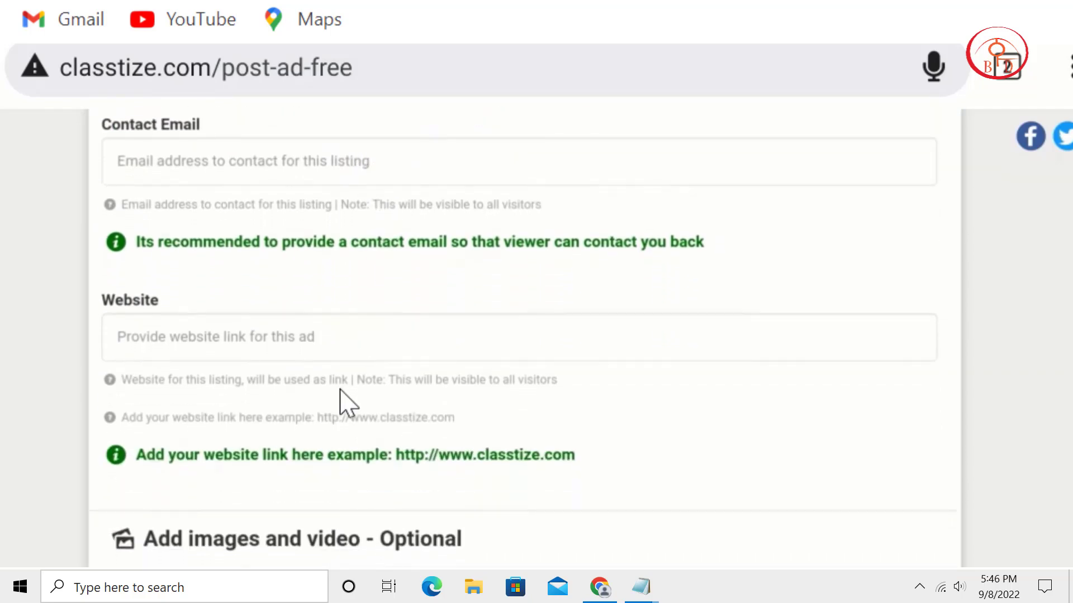
{"action": "left_click", "coordinate": [275, 346]}
{"action": "key", "text": "ctrl+v"}
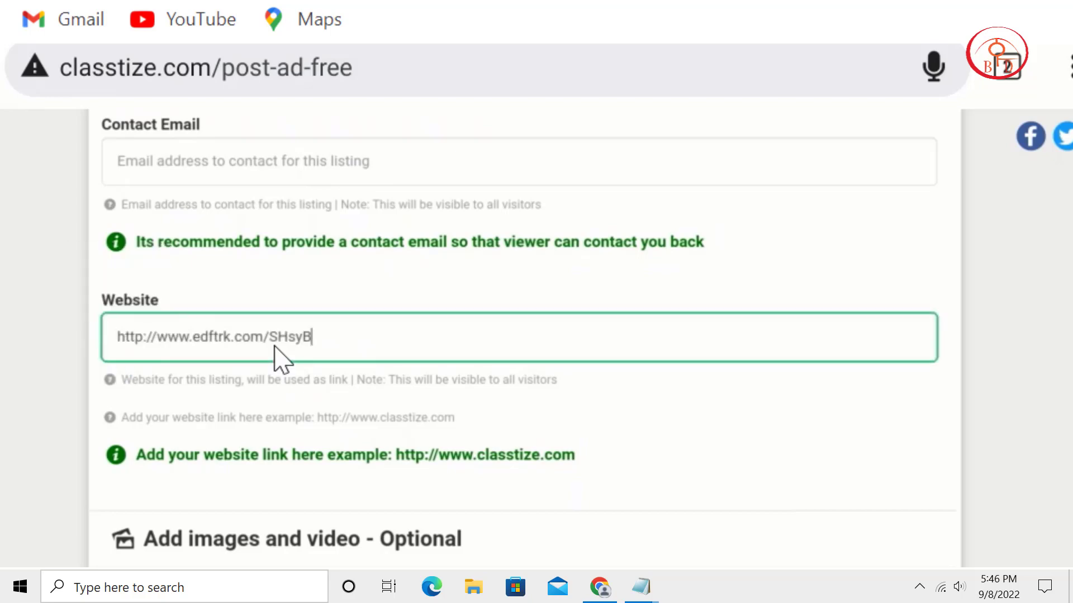
Upload the Keto bottle image as the listing picture
{"action": "scroll", "coordinate": [275, 346], "scroll_direction": "down", "scroll_amount": 5}
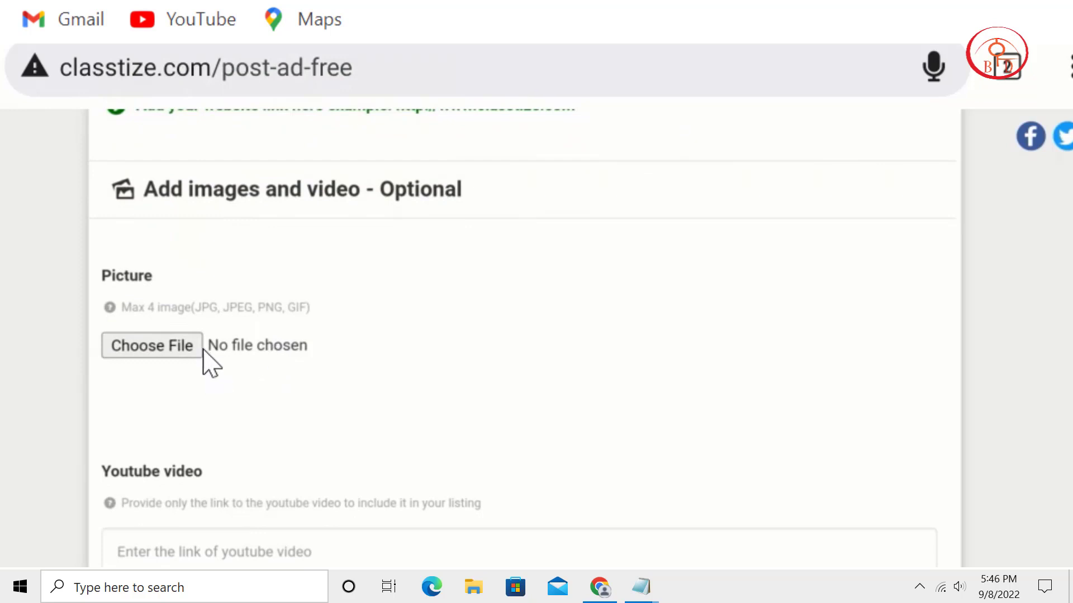
{"action": "left_click", "coordinate": [204, 351]}
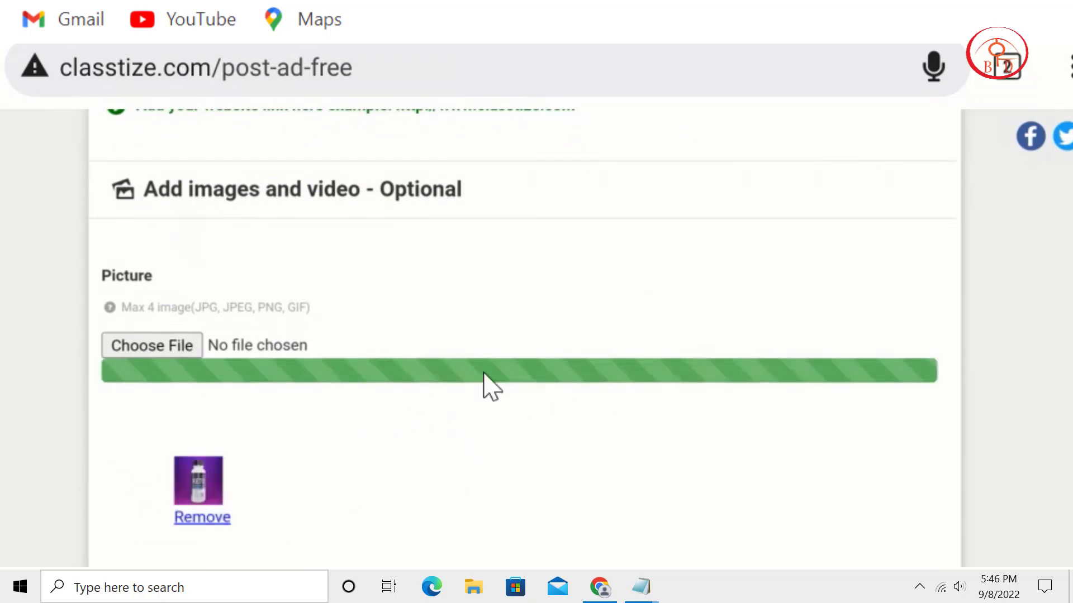
{"action": "scroll", "coordinate": [505, 279], "scroll_direction": "down", "scroll_amount": 3}
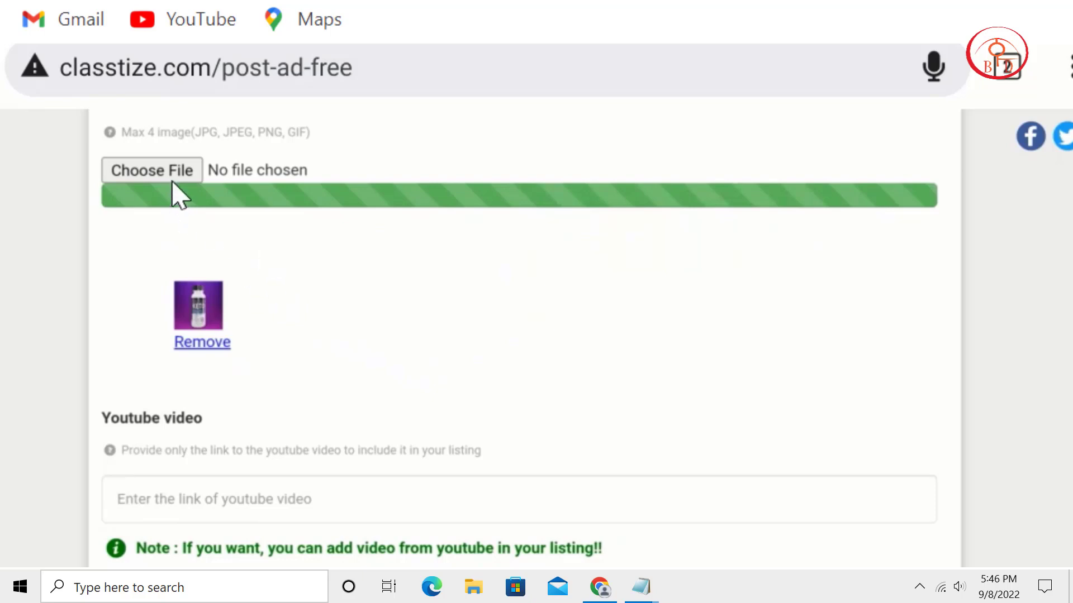
Skip the YouTube video, accept the Terms and Conditions and post the free ad
{"action": "scroll", "coordinate": [453, 437], "scroll_direction": "down", "scroll_amount": 4}
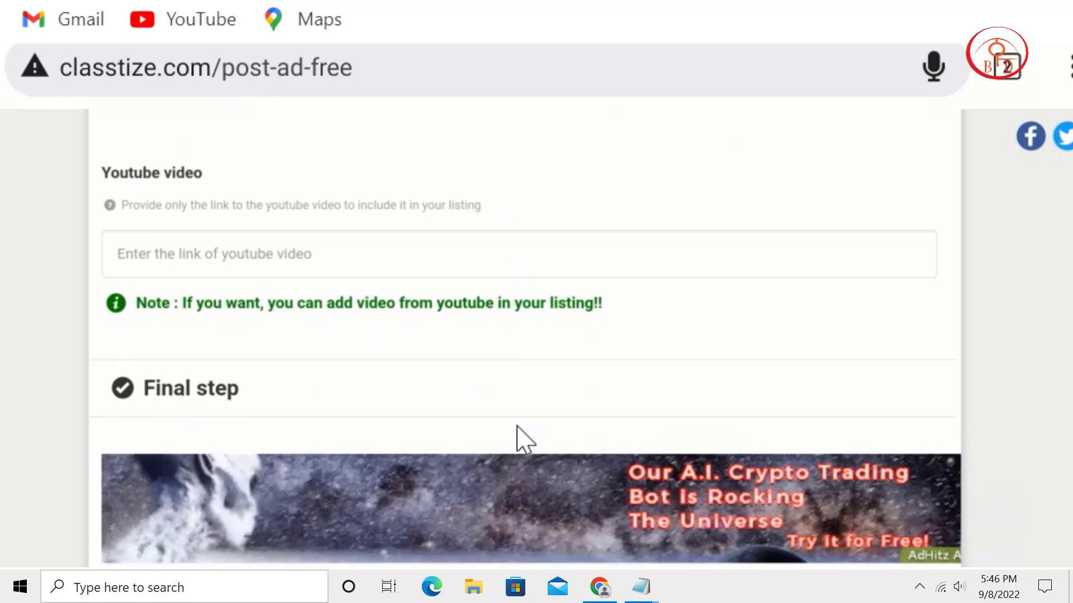
{"action": "scroll", "coordinate": [517, 427], "scroll_direction": "down", "scroll_amount": 1}
{"action": "scroll", "coordinate": [517, 426], "scroll_direction": "down", "scroll_amount": 4}
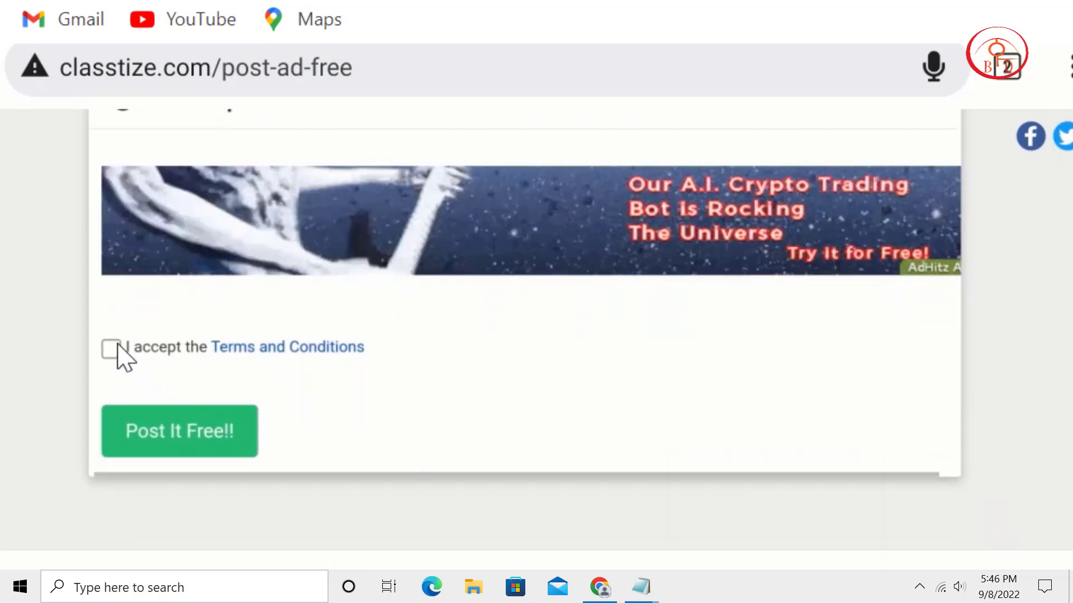
{"action": "left_click", "coordinate": [115, 348]}
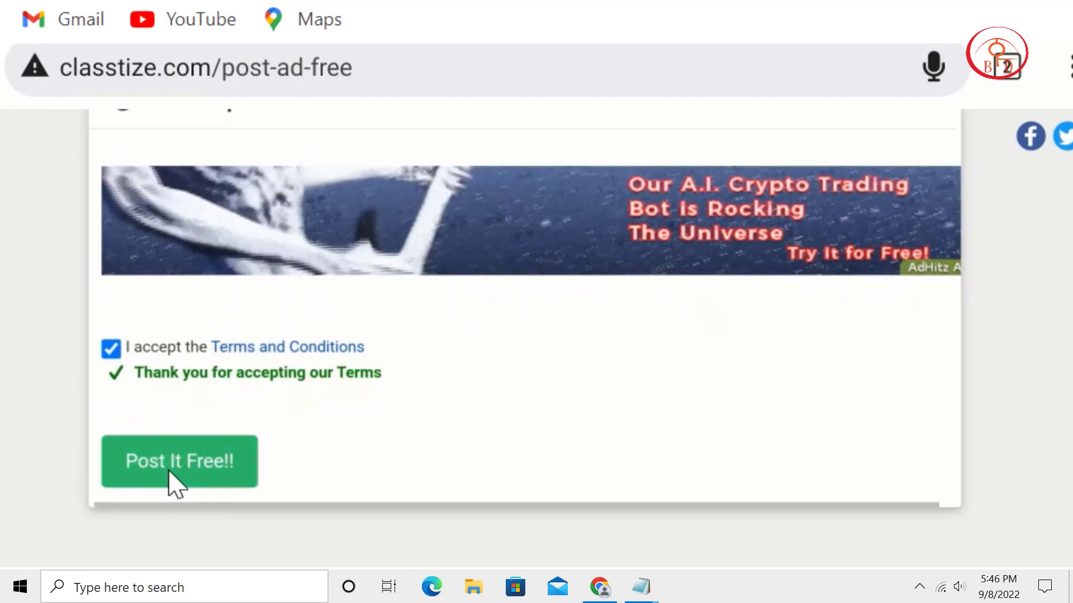
{"action": "left_click", "coordinate": [174, 480]}
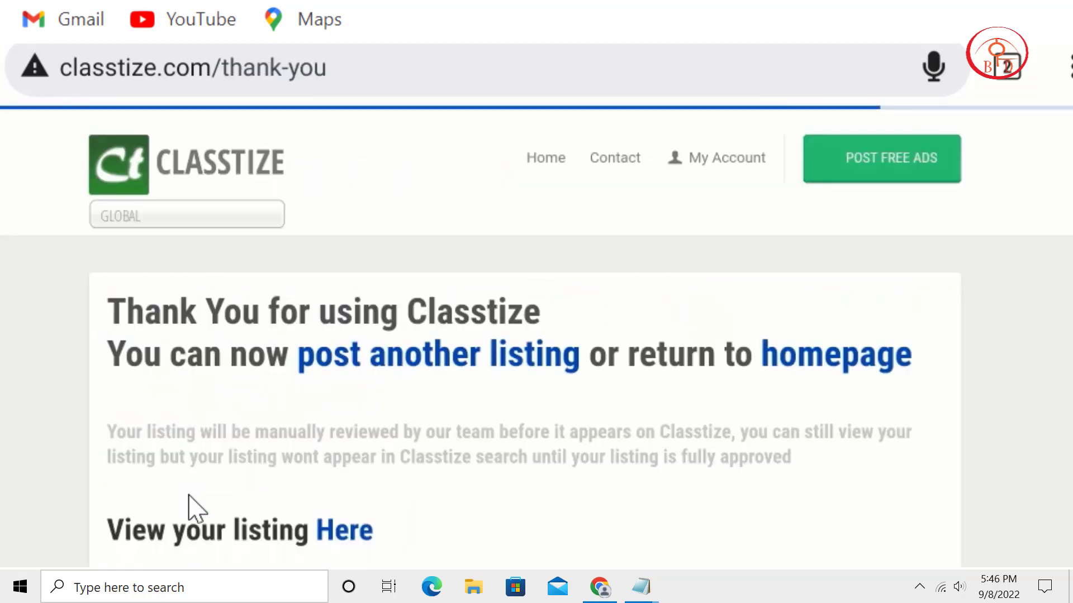
Open the newly posted Advanced Keto listing and review its title, description and ad details
{"action": "scroll", "coordinate": [191, 508], "scroll_direction": "down", "scroll_amount": 5}
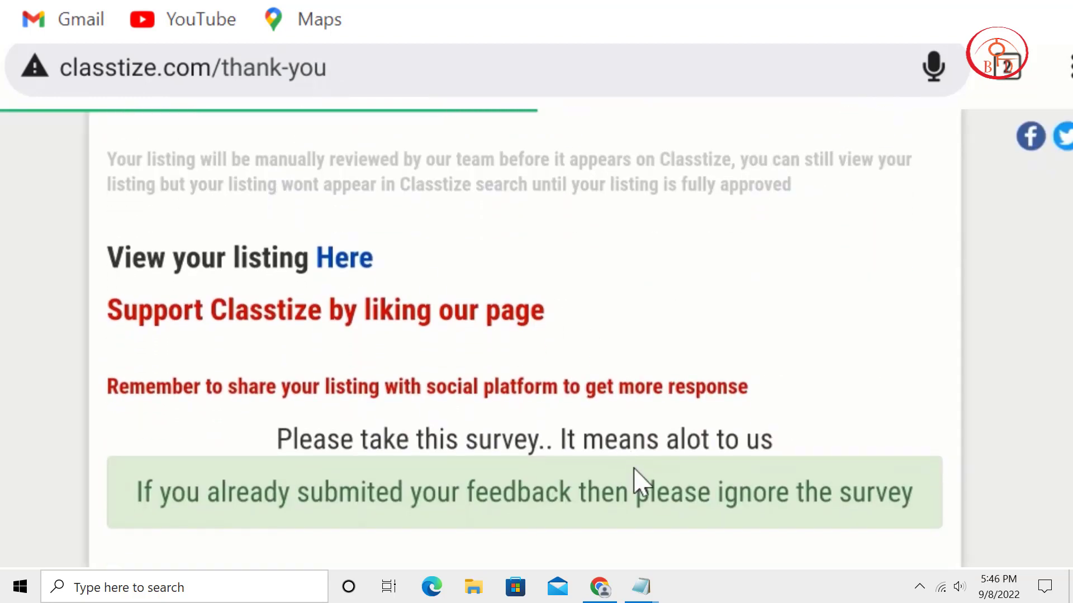
{"action": "left_click", "coordinate": [351, 261]}
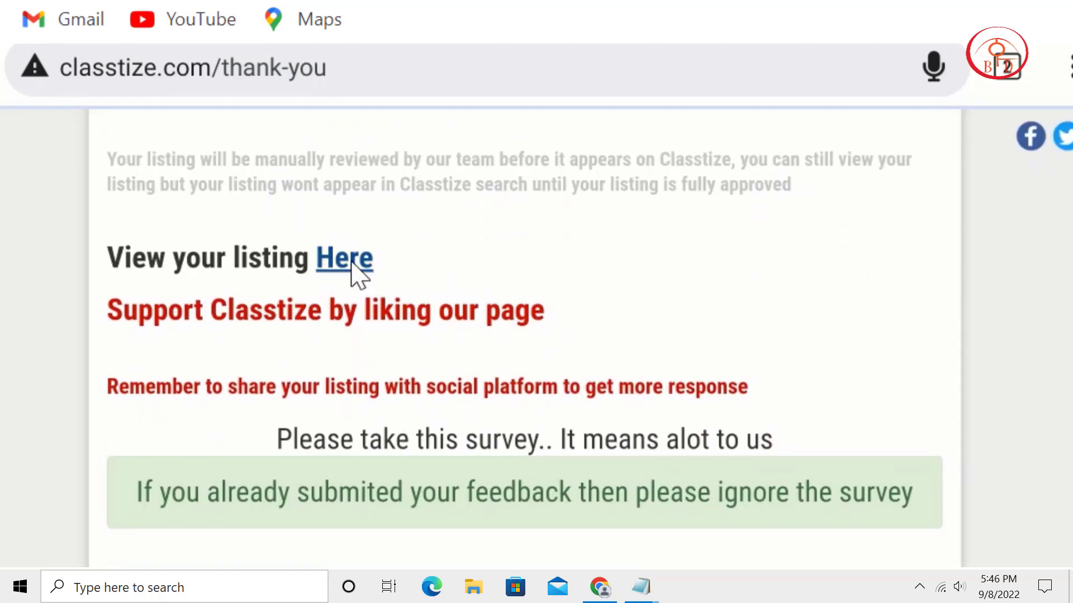
{"action": "scroll", "coordinate": [594, 255], "scroll_direction": "down", "scroll_amount": 5}
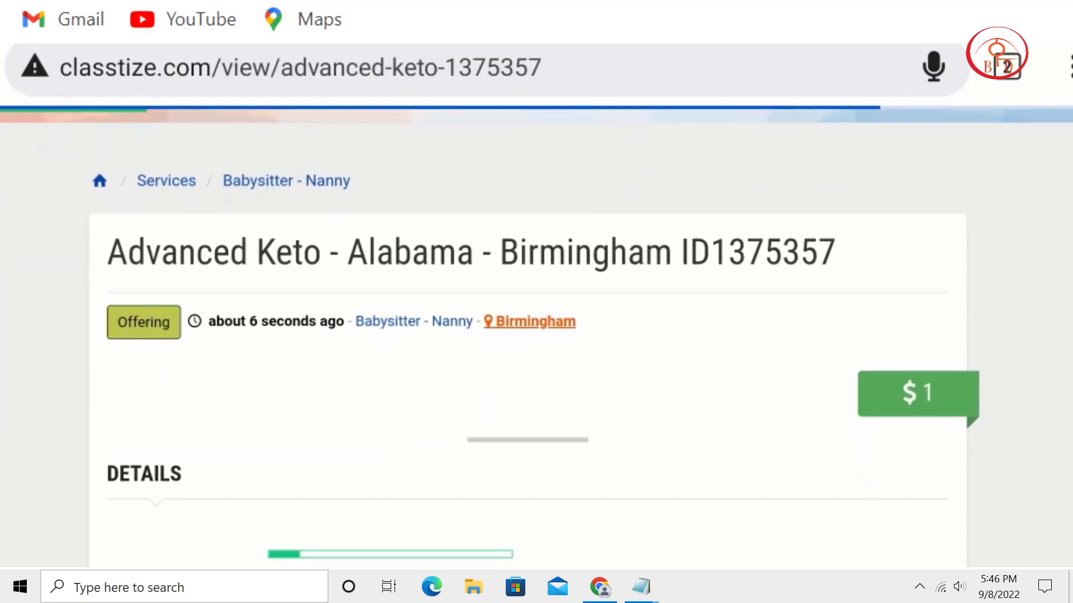
{"action": "scroll", "coordinate": [574, 354], "scroll_direction": "down", "scroll_amount": 4}
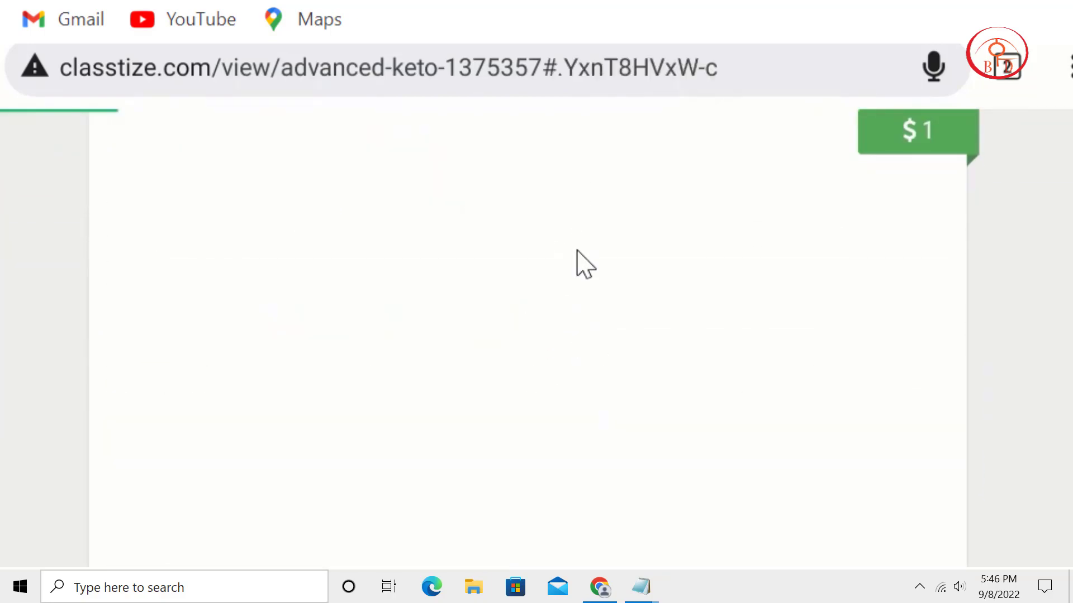
{"action": "scroll", "coordinate": [542, 425], "scroll_direction": "down", "scroll_amount": 5}
{"action": "scroll", "coordinate": [542, 424], "scroll_direction": "down", "scroll_amount": 7}
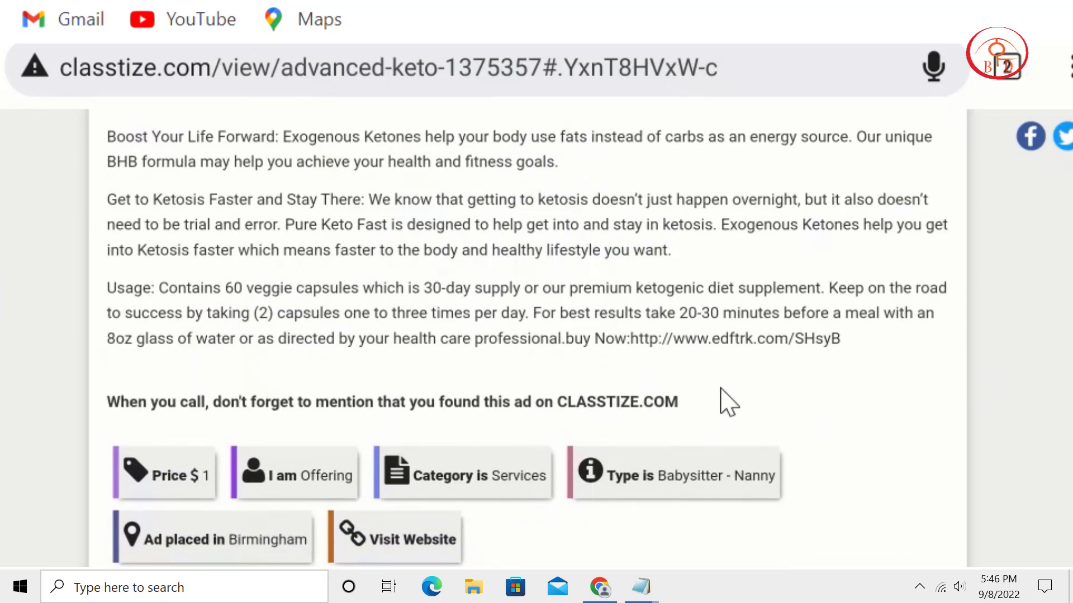
{"action": "scroll", "coordinate": [693, 361], "scroll_direction": "down", "scroll_amount": 7}
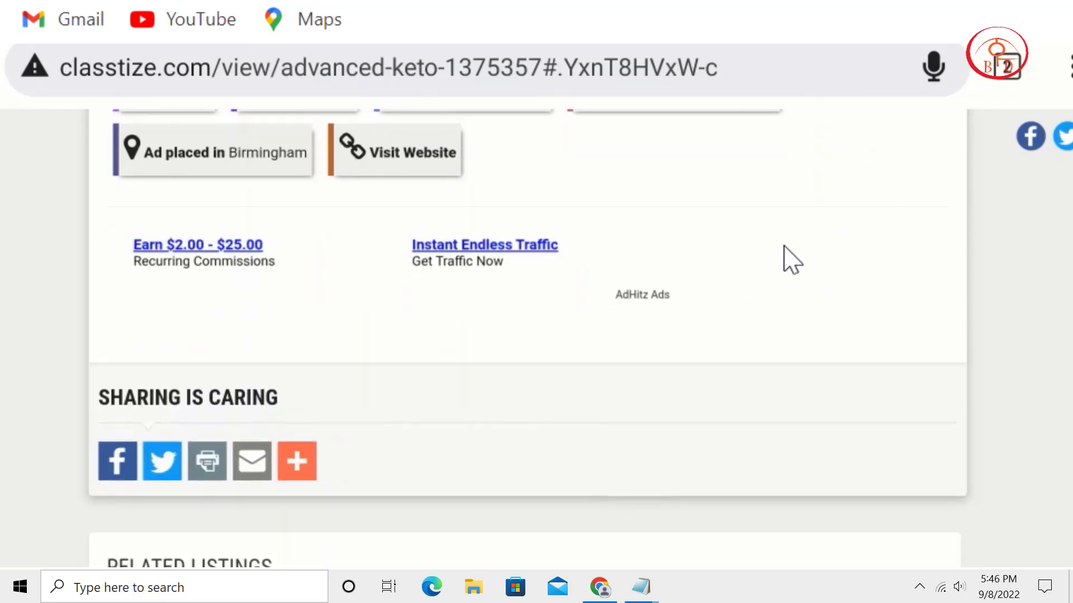
Test the listing's website link, close the opened page and look through the sharing options and related listings
{"action": "left_click", "coordinate": [374, 171]}
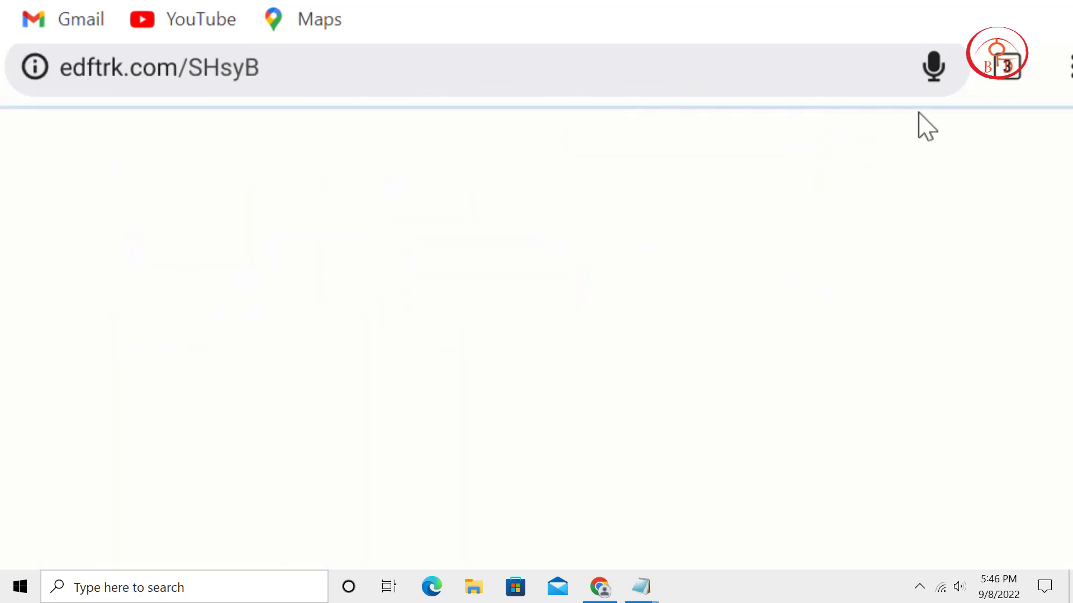
{"action": "key", "text": "ctrl+w"}
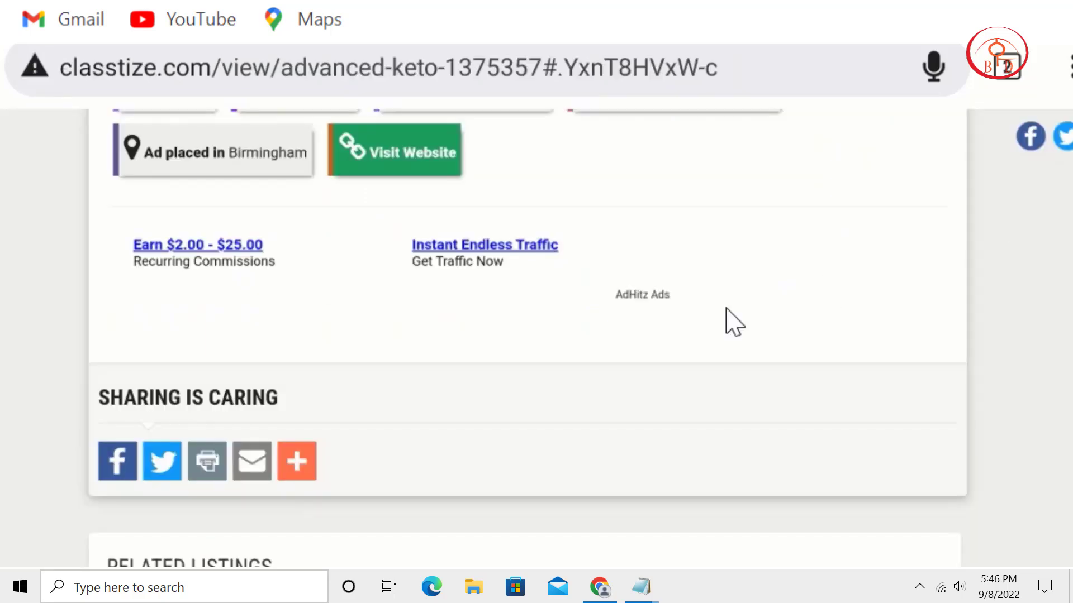
{"action": "scroll", "coordinate": [662, 159], "scroll_direction": "down", "scroll_amount": 3}
{"action": "scroll", "coordinate": [627, 203], "scroll_direction": "down", "scroll_amount": 5}
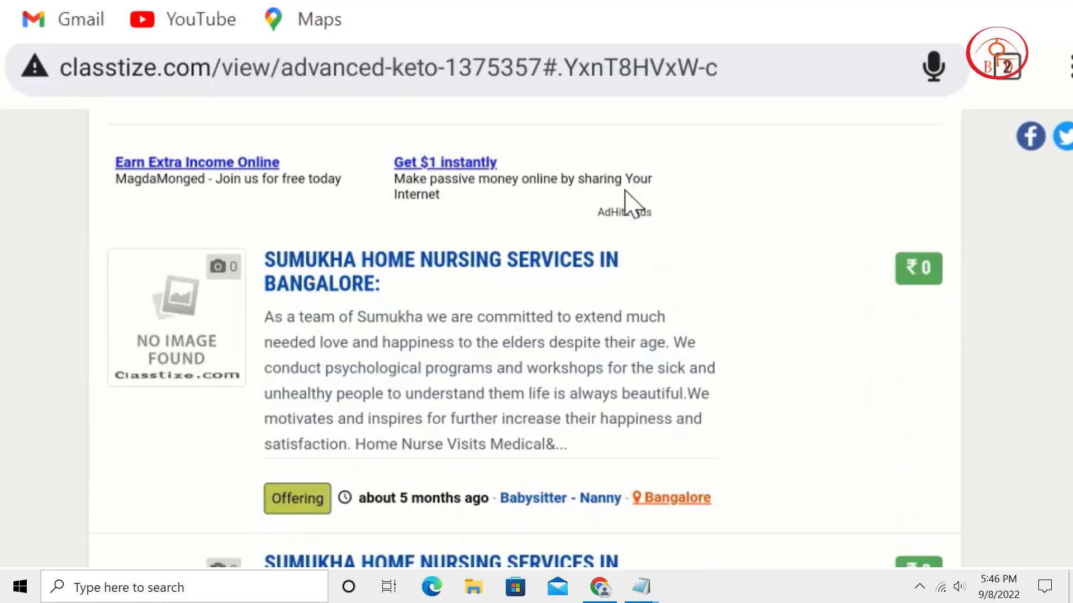
{"action": "scroll", "coordinate": [596, 402], "scroll_direction": "up", "scroll_amount": 2}
{"action": "scroll", "coordinate": [627, 364], "scroll_direction": "up", "scroll_amount": 1}
{"action": "scroll", "coordinate": [678, 232], "scroll_direction": "down", "scroll_amount": 5}
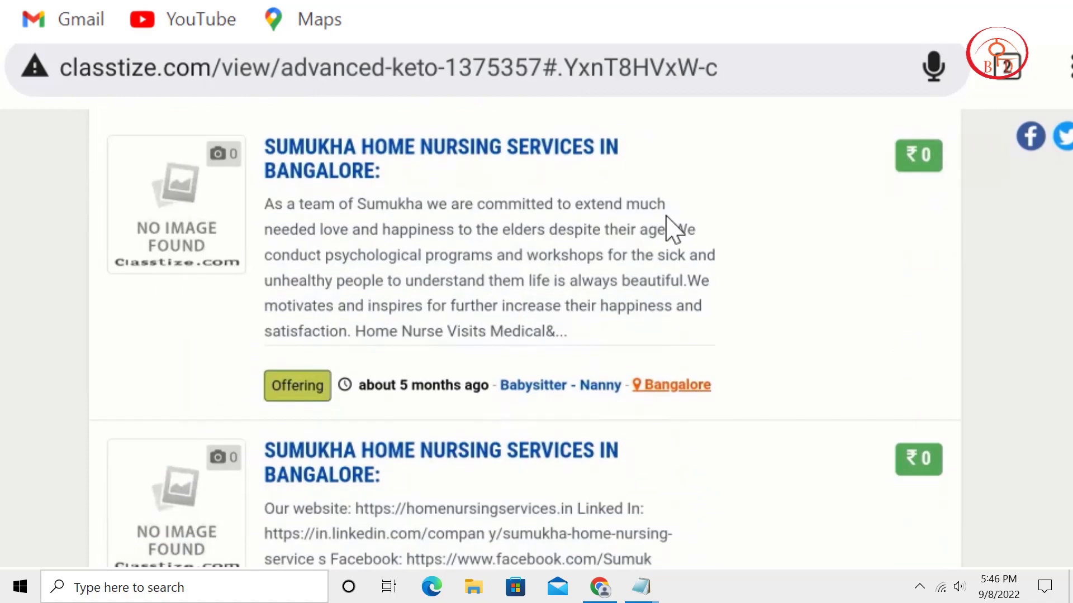
{"action": "scroll", "coordinate": [601, 514], "scroll_direction": "up", "scroll_amount": 6}
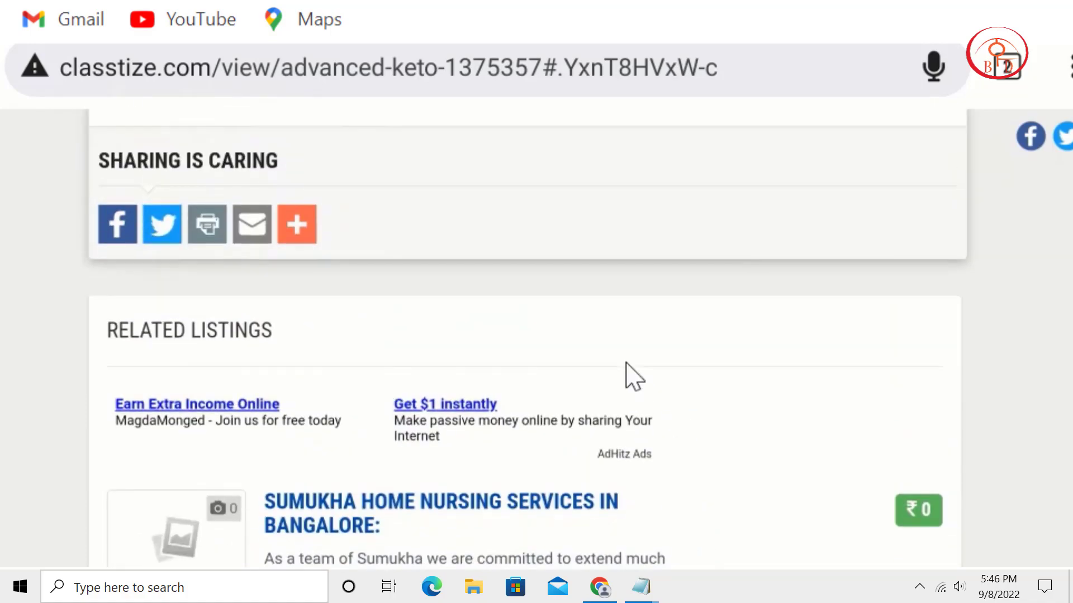
{"action": "scroll", "coordinate": [626, 363], "scroll_direction": "up", "scroll_amount": 15}
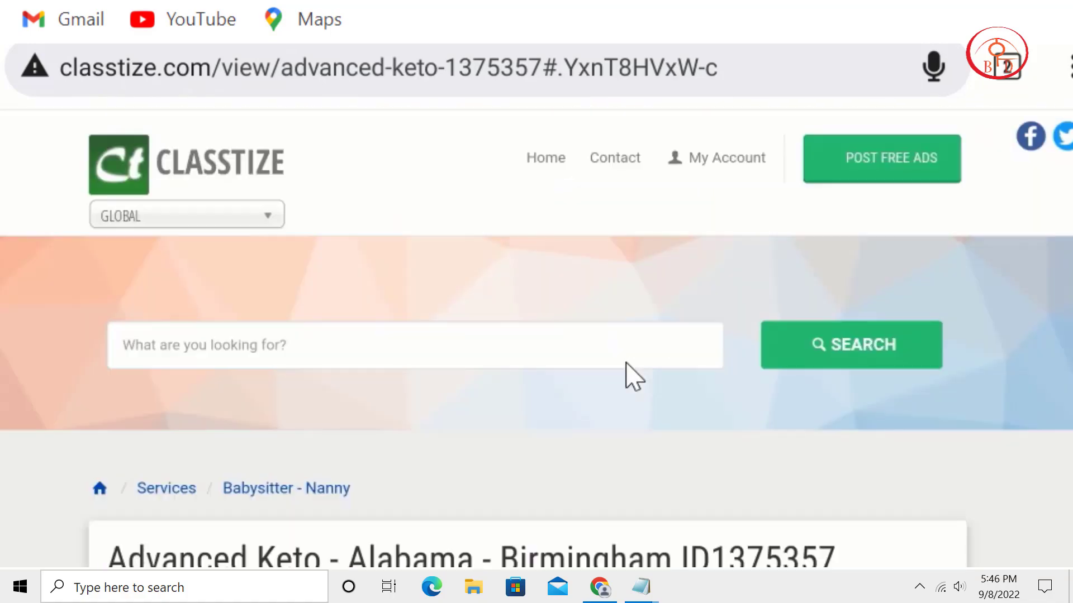
Open a new free ad form and check the recent activities for the posted Advanced Keto ad
{"action": "left_click", "coordinate": [941, 183]}
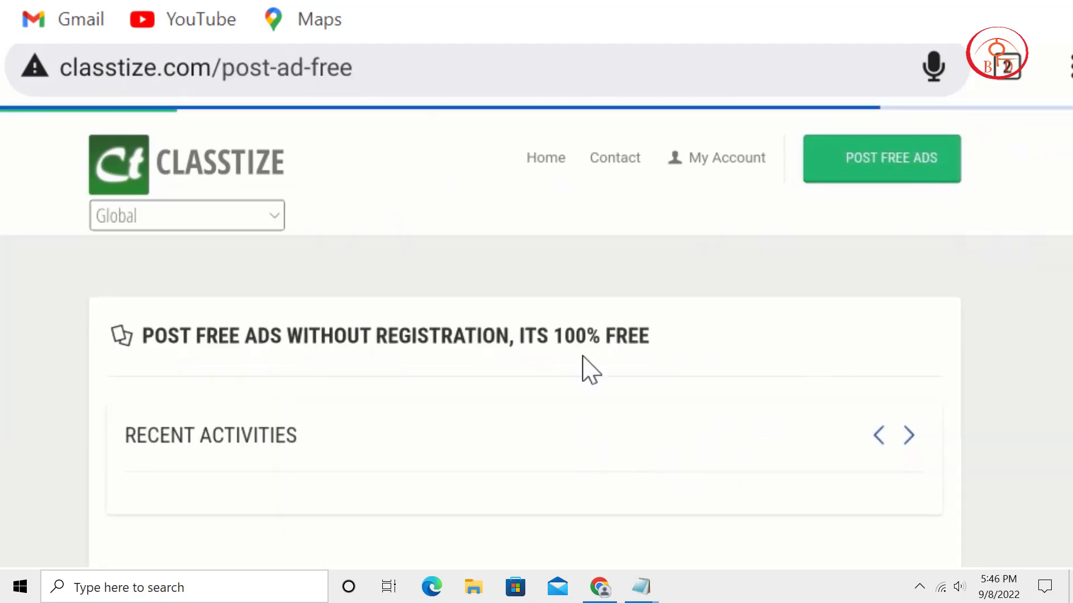
{"action": "scroll", "coordinate": [582, 371], "scroll_direction": "down", "scroll_amount": 3}
{"action": "scroll", "coordinate": [603, 235], "scroll_direction": "down", "scroll_amount": 3}
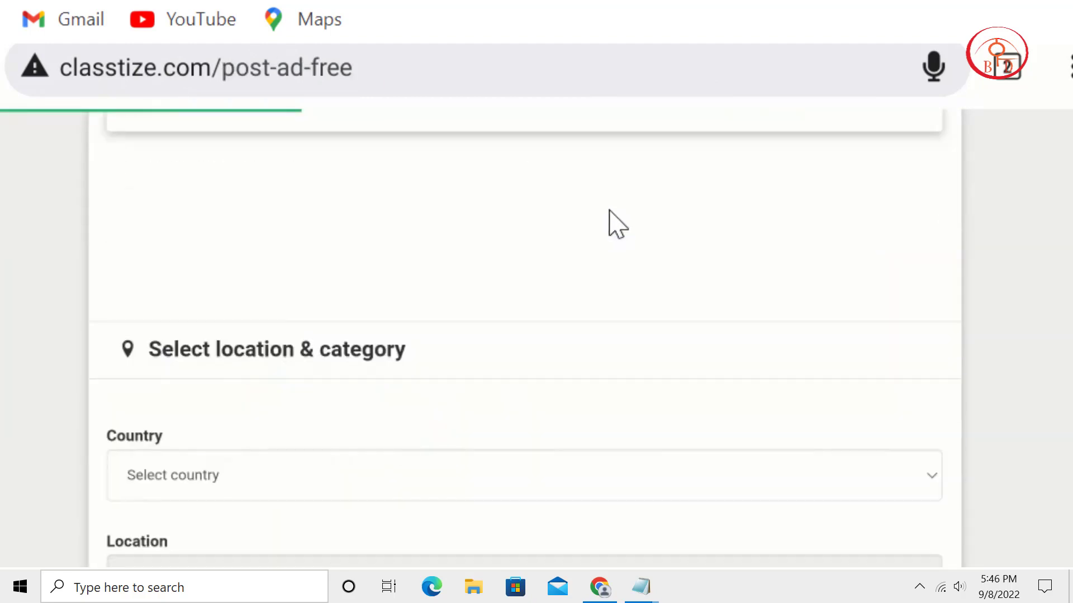
{"action": "scroll", "coordinate": [500, 276], "scroll_direction": "down", "scroll_amount": 3}
{"action": "scroll", "coordinate": [503, 269], "scroll_direction": "up", "scroll_amount": 7}
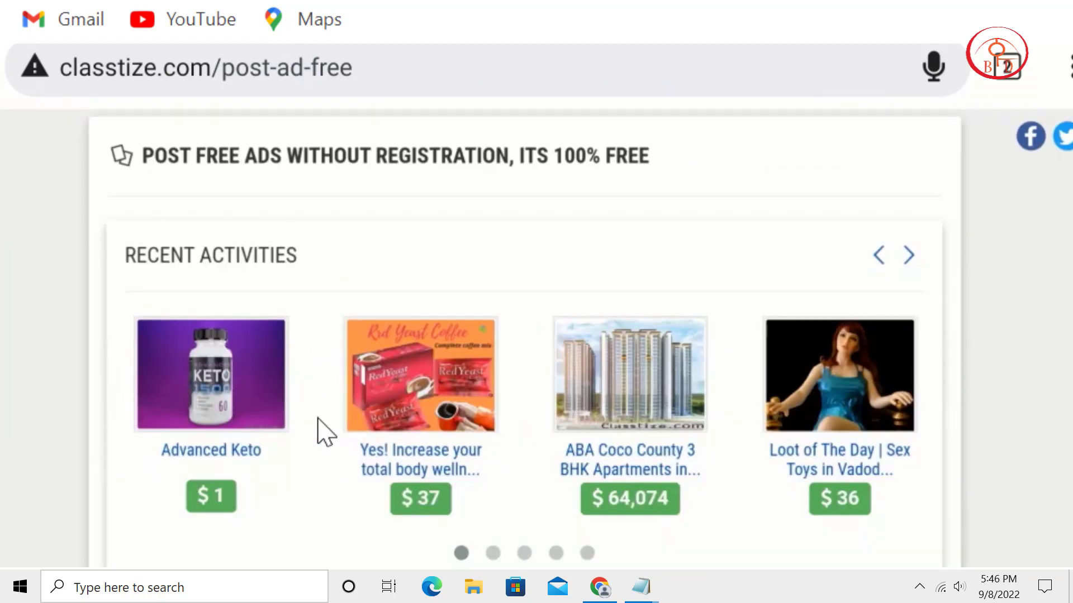
Set the new ad's country to United States, state to Arkansas and city to Little Rock
{"action": "scroll", "coordinate": [451, 160], "scroll_direction": "down", "scroll_amount": 3}
{"action": "scroll", "coordinate": [451, 161], "scroll_direction": "down", "scroll_amount": 7}
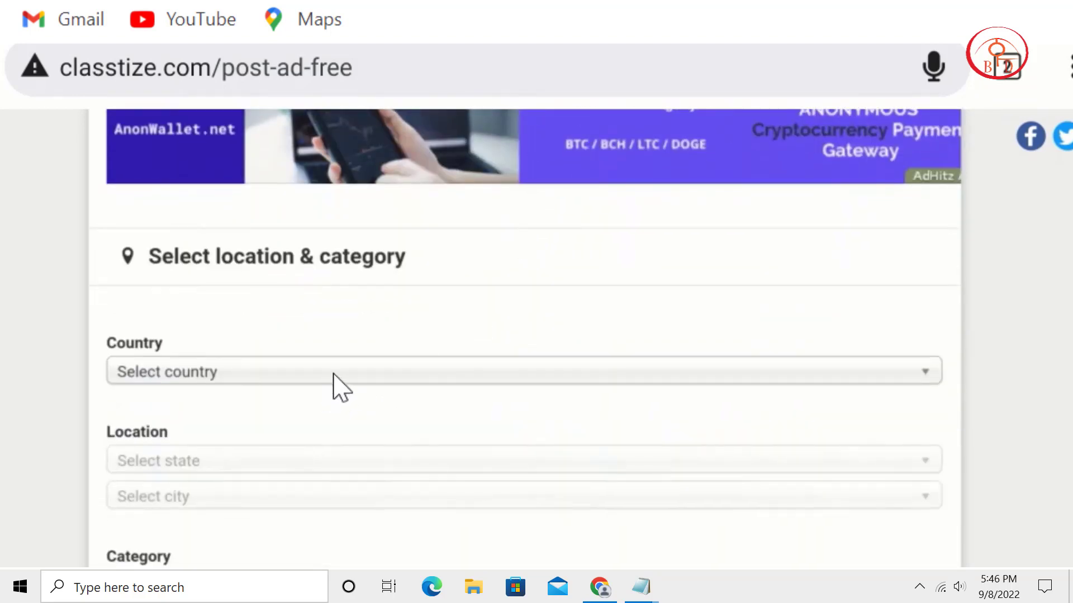
{"action": "left_click", "coordinate": [334, 374]}
{"action": "left_click", "coordinate": [140, 282]}
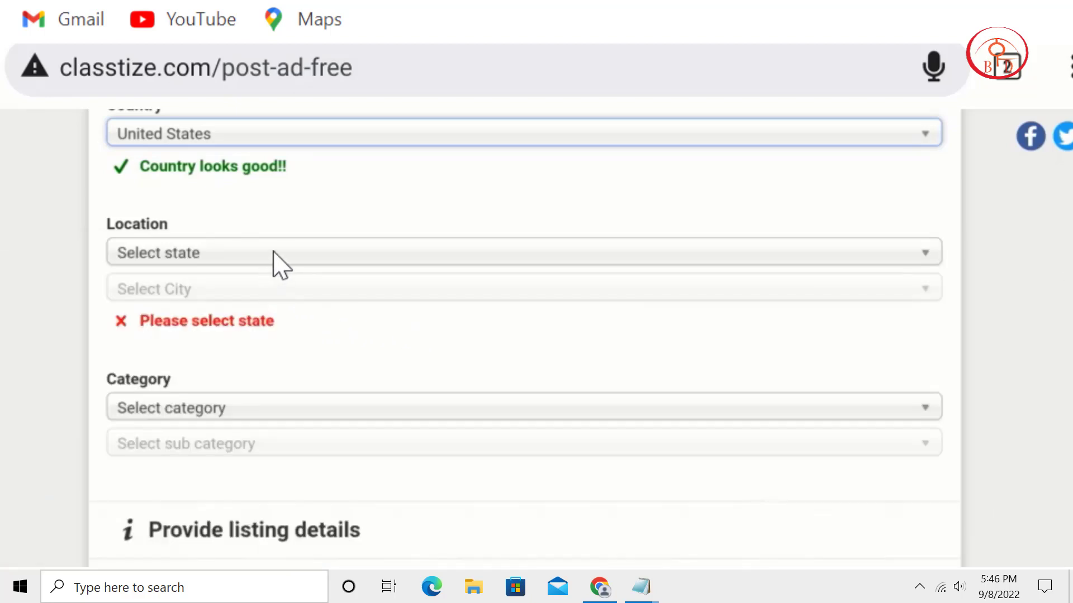
{"action": "left_click", "coordinate": [279, 257]}
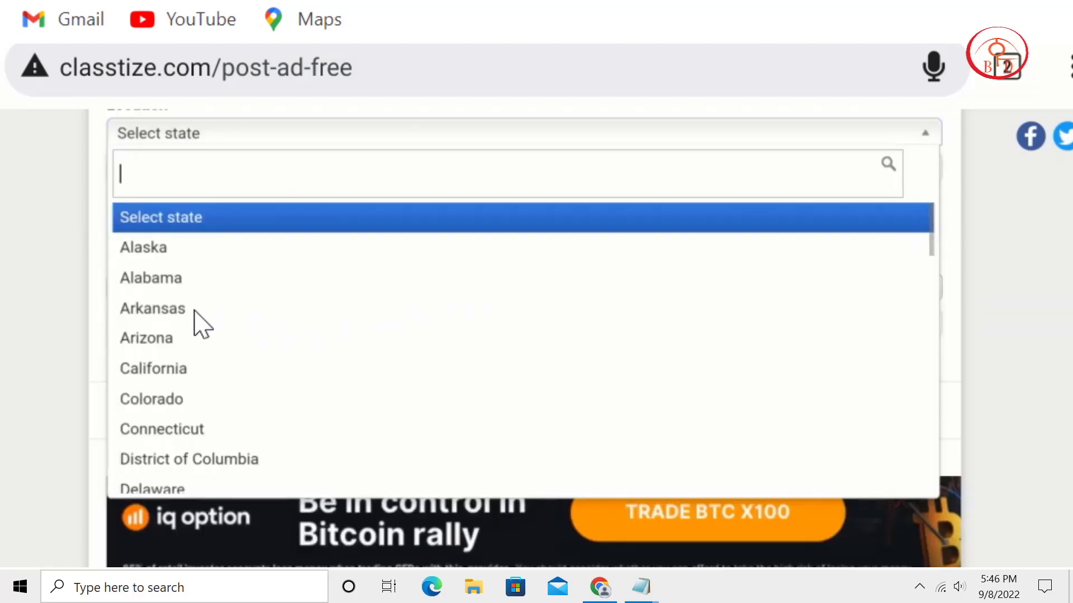
{"action": "left_click", "coordinate": [195, 311]}
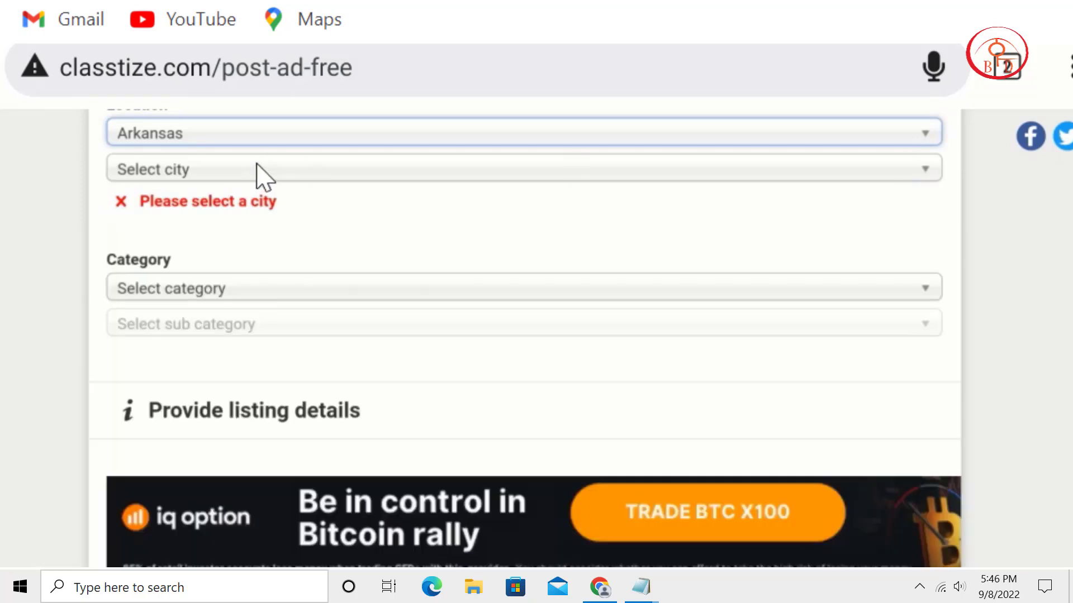
{"action": "left_click", "coordinate": [261, 175]}
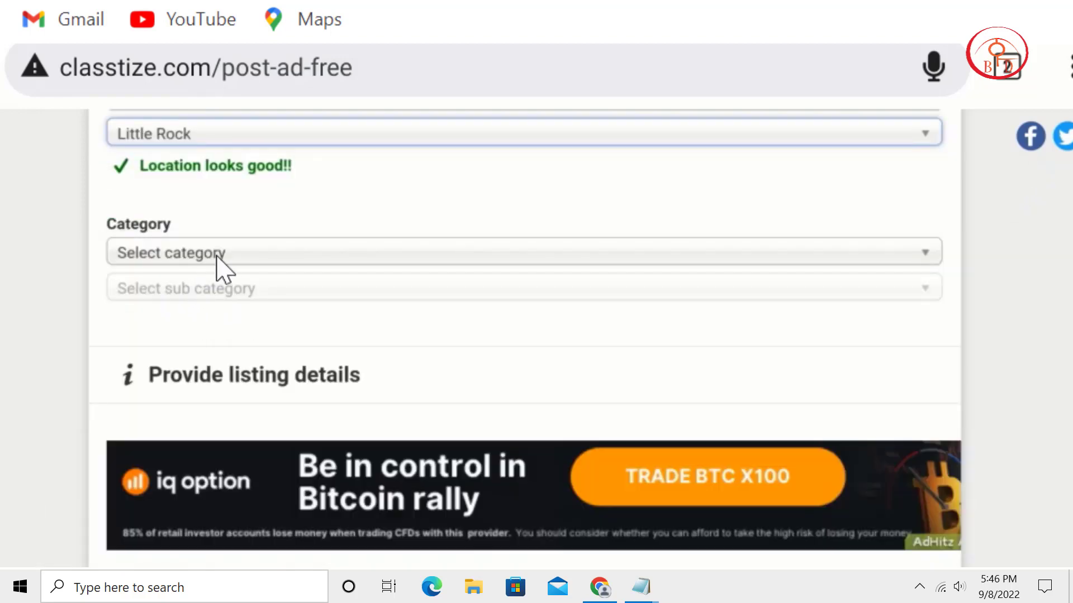
Set the ad's category to For Sale and its sub category to Other Stuffs
{"action": "left_click", "coordinate": [219, 254]}
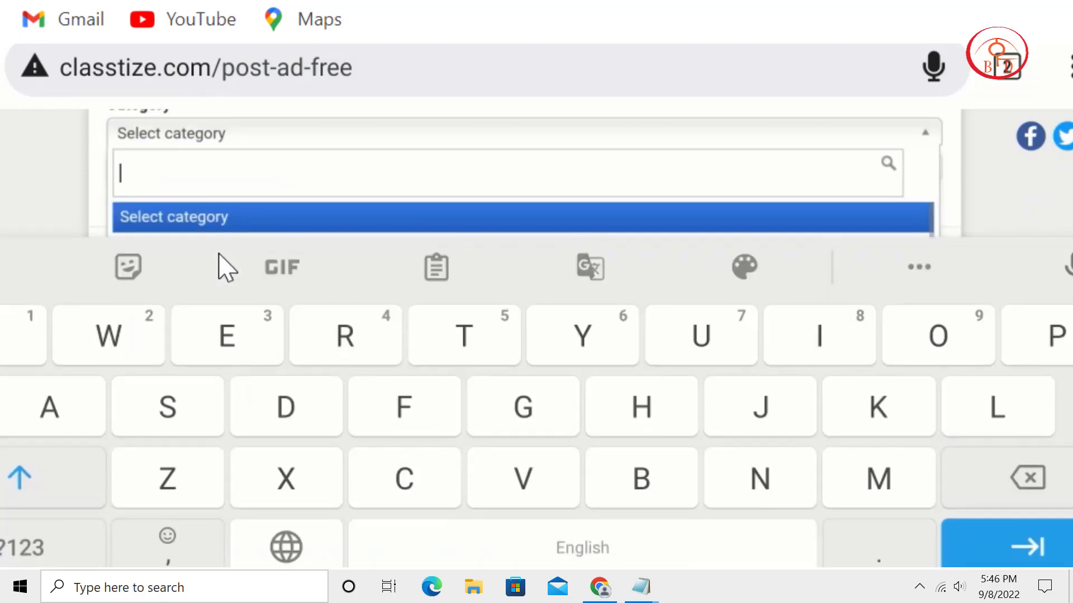
{"action": "scroll", "coordinate": [218, 254], "scroll_direction": "down", "scroll_amount": 2}
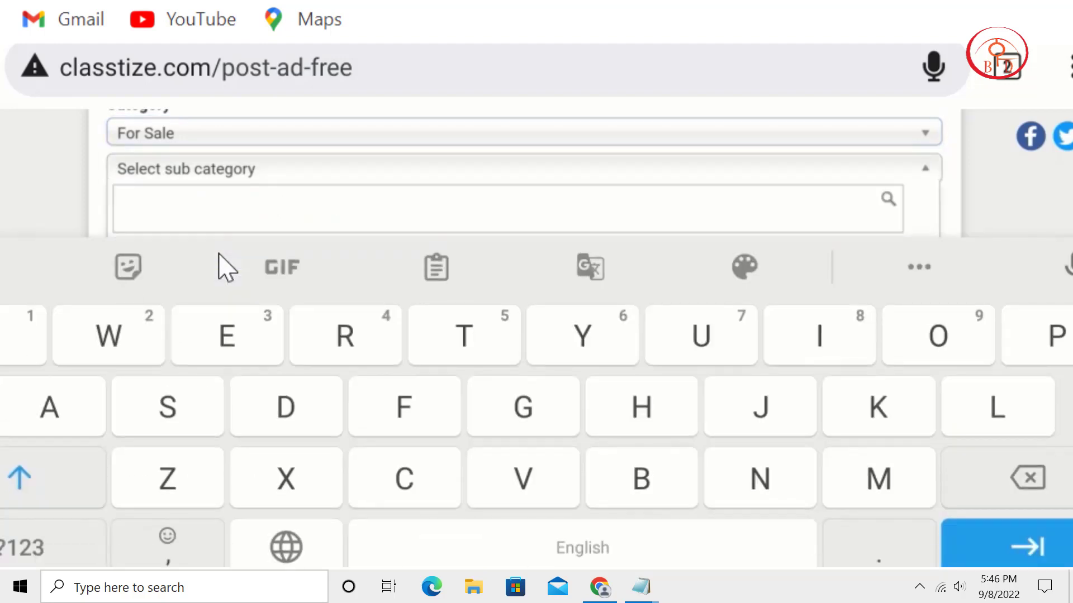
{"action": "scroll", "coordinate": [221, 266], "scroll_direction": "down", "scroll_amount": 8}
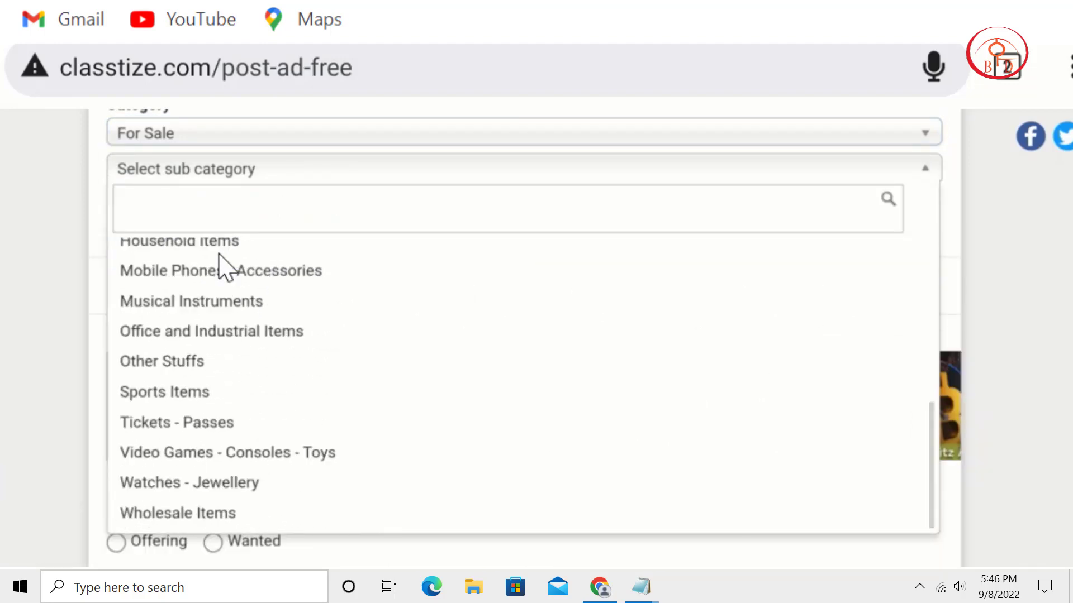
{"action": "scroll", "coordinate": [220, 256], "scroll_direction": "up", "scroll_amount": 10}
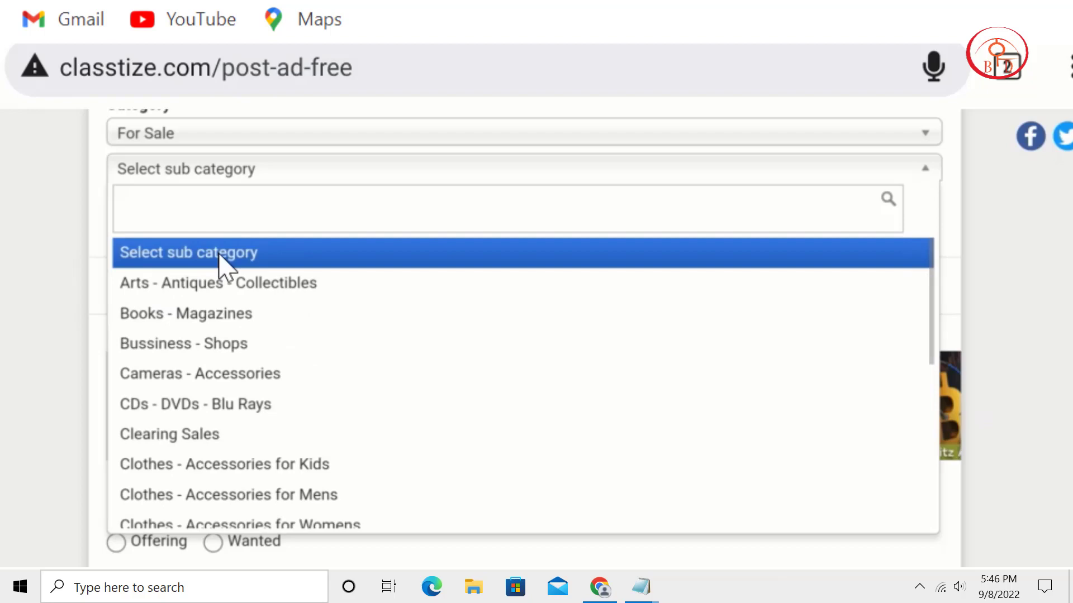
{"action": "left_click", "coordinate": [219, 255]}
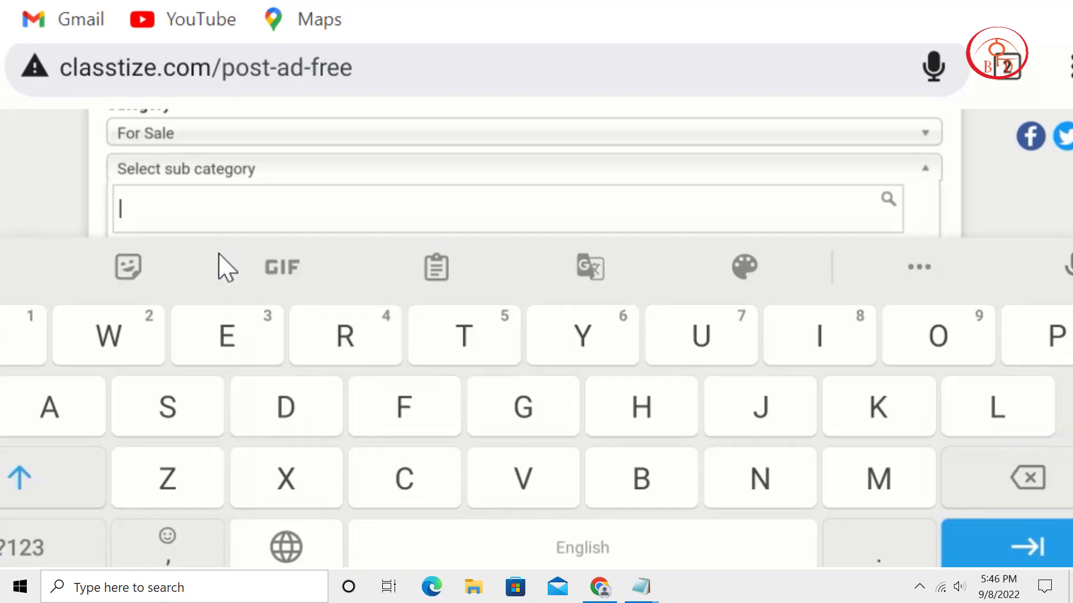
{"action": "scroll", "coordinate": [220, 255], "scroll_direction": "down", "scroll_amount": 10}
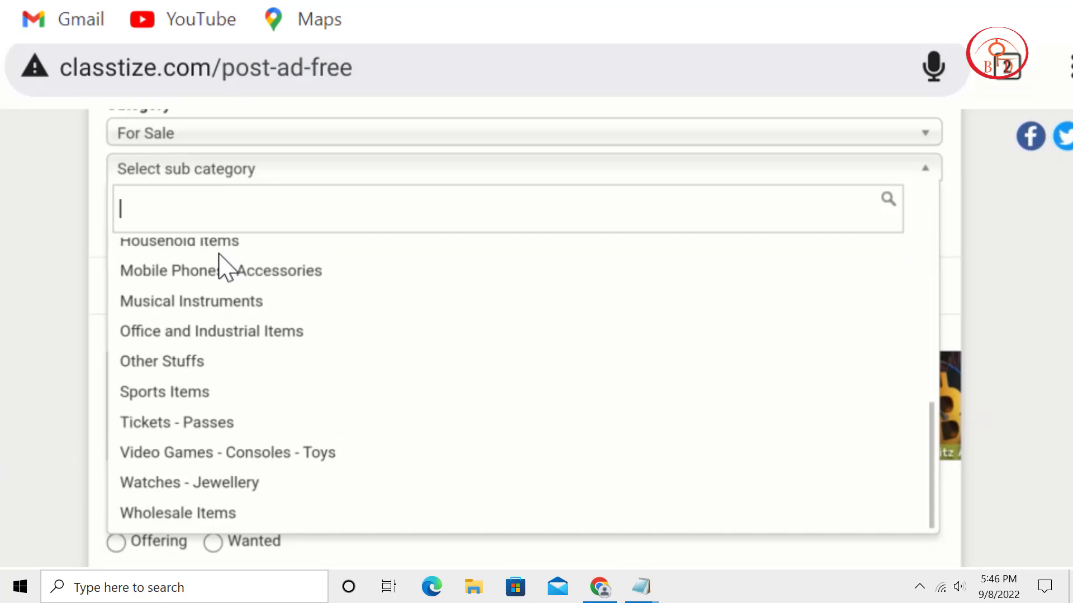
{"action": "left_click", "coordinate": [151, 372]}
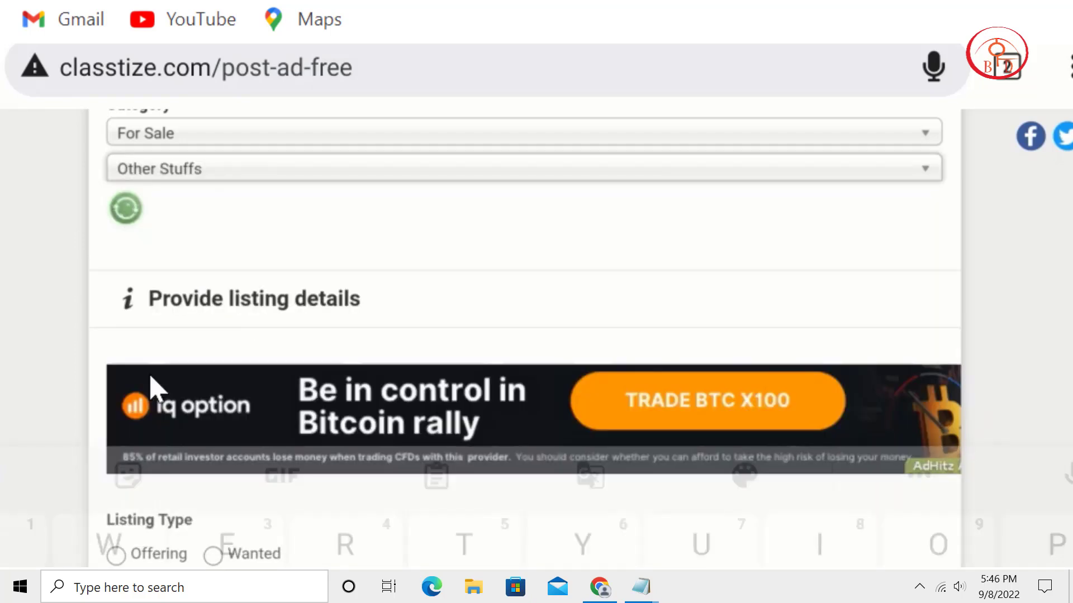
Set the listing type to Offering and activate the listing title for entry
{"action": "scroll", "coordinate": [606, 232], "scroll_direction": "down", "scroll_amount": 4}
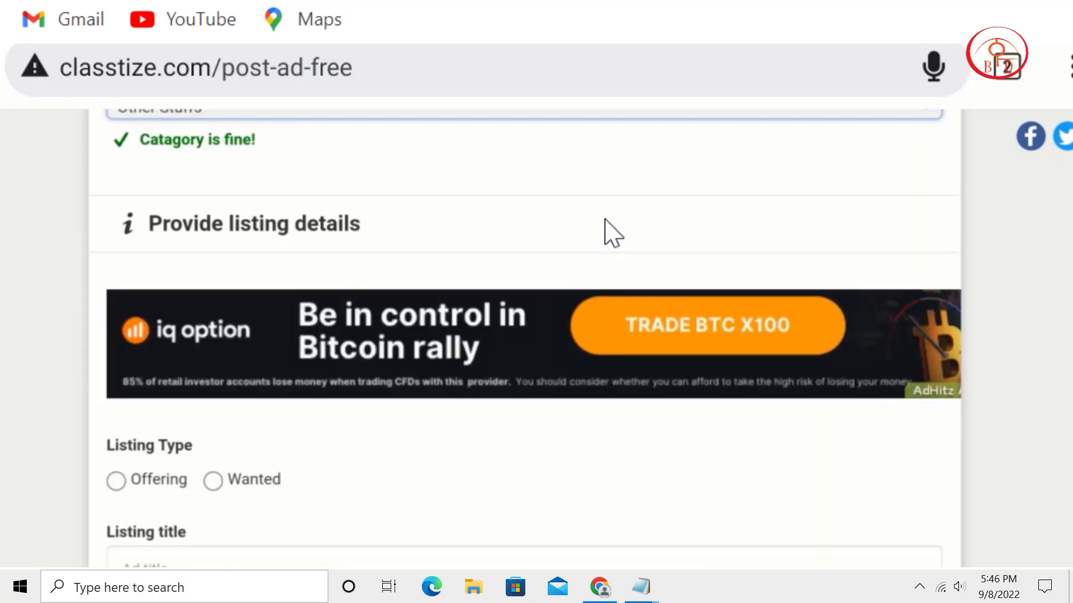
{"action": "left_click", "coordinate": [165, 267]}
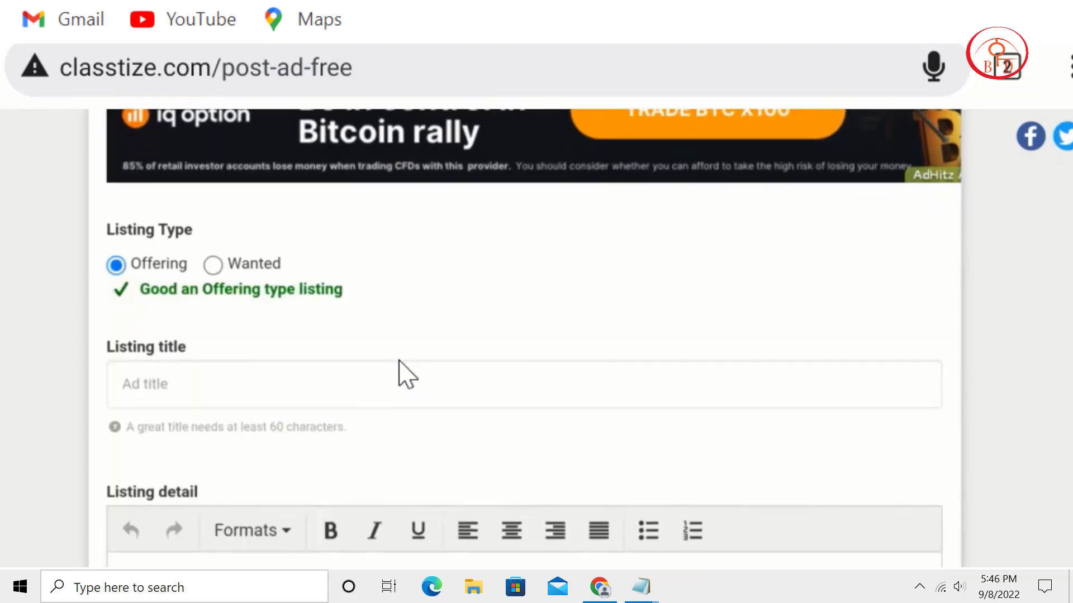
{"action": "scroll", "coordinate": [397, 373], "scroll_direction": "down", "scroll_amount": 2}
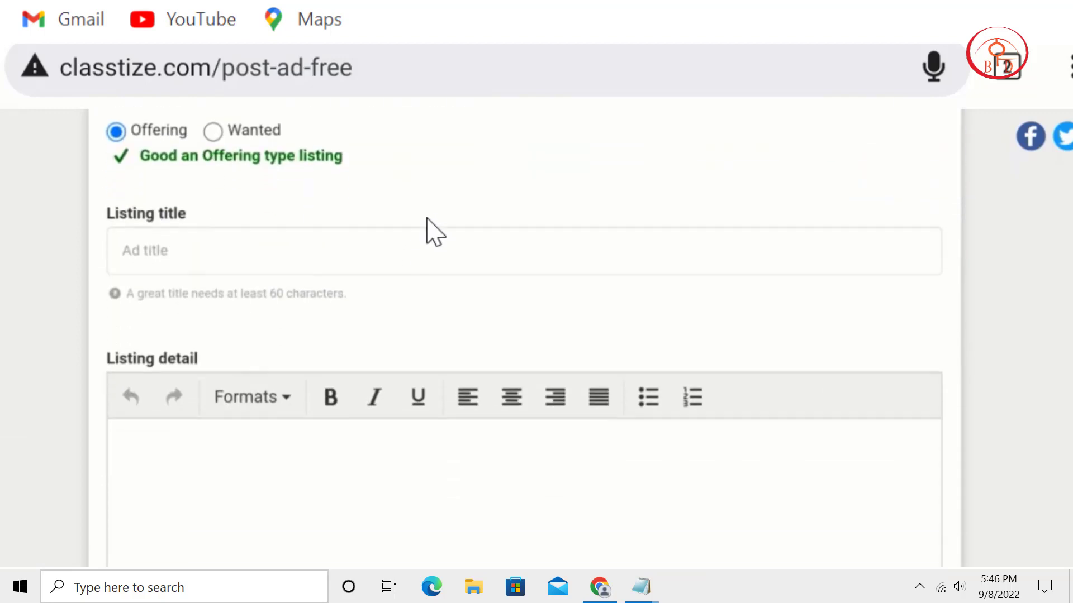
{"action": "left_click", "coordinate": [252, 249]}
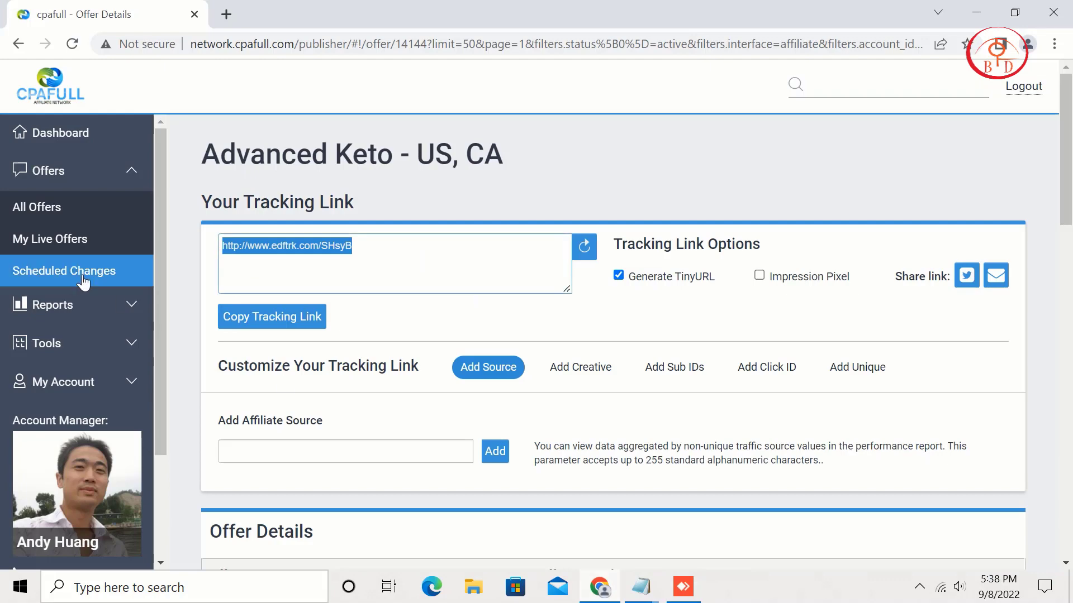
Switch to CPAFull, search all offers for Amazon and open the S&P - Amazon $500 - US offer
{"action": "left_click", "coordinate": [67, 215]}
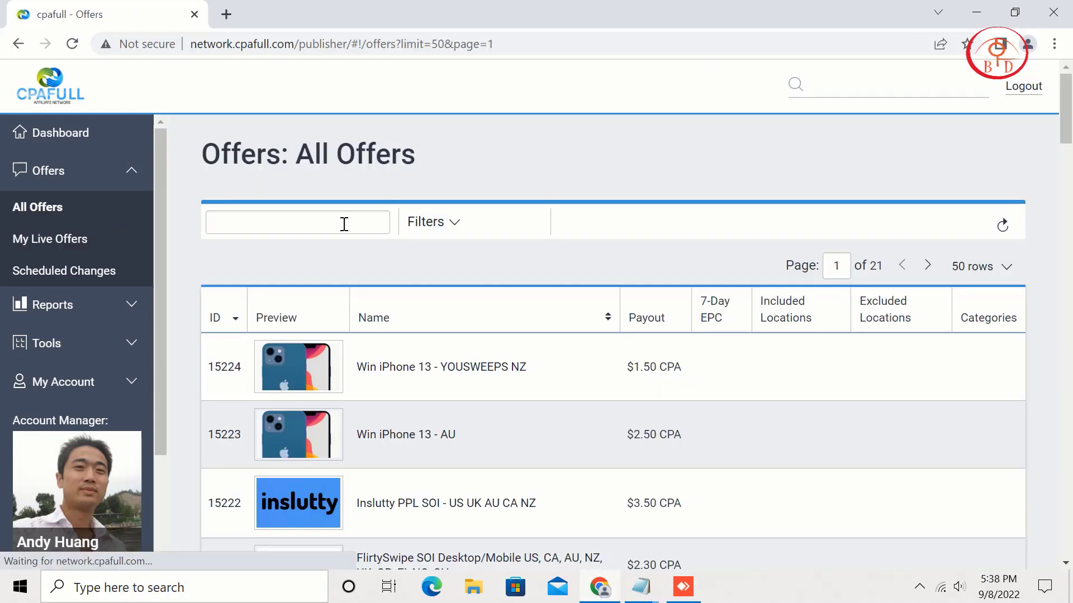
{"action": "left_click", "coordinate": [344, 224]}
{"action": "left_click", "coordinate": [335, 256]}
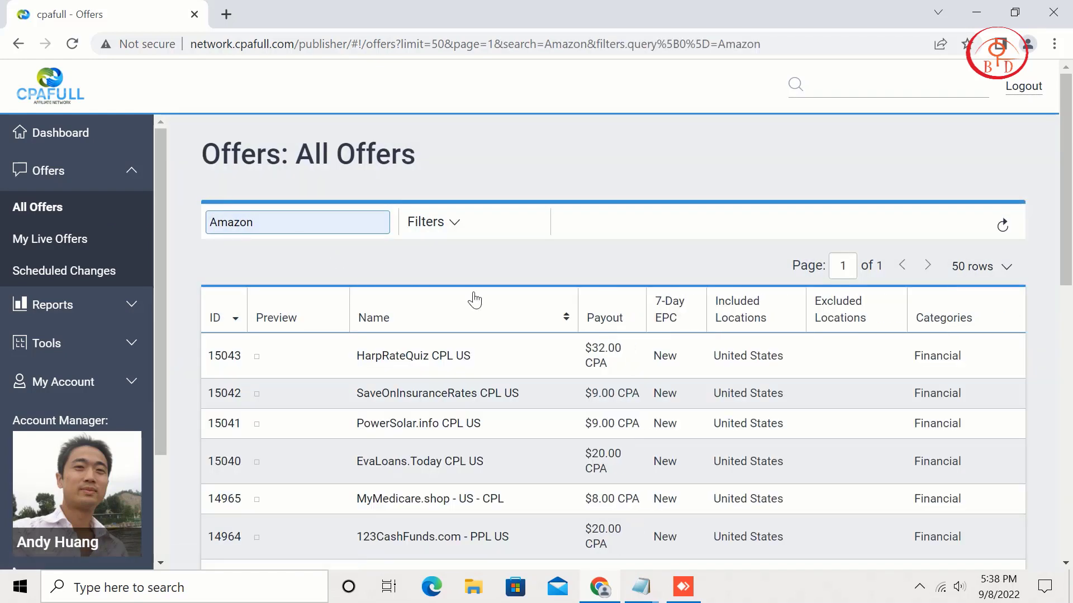
{"action": "scroll", "coordinate": [474, 298], "scroll_direction": "down", "scroll_amount": 5}
{"action": "scroll", "coordinate": [474, 293], "scroll_direction": "down", "scroll_amount": 5}
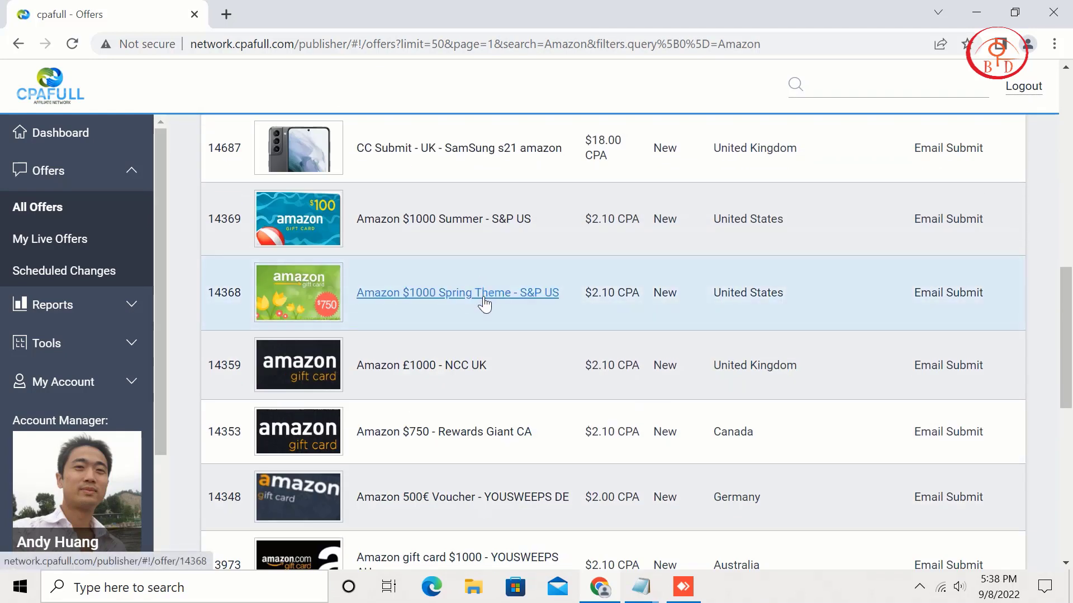
{"action": "scroll", "coordinate": [481, 299], "scroll_direction": "down", "scroll_amount": 3}
{"action": "scroll", "coordinate": [481, 316], "scroll_direction": "down", "scroll_amount": 3}
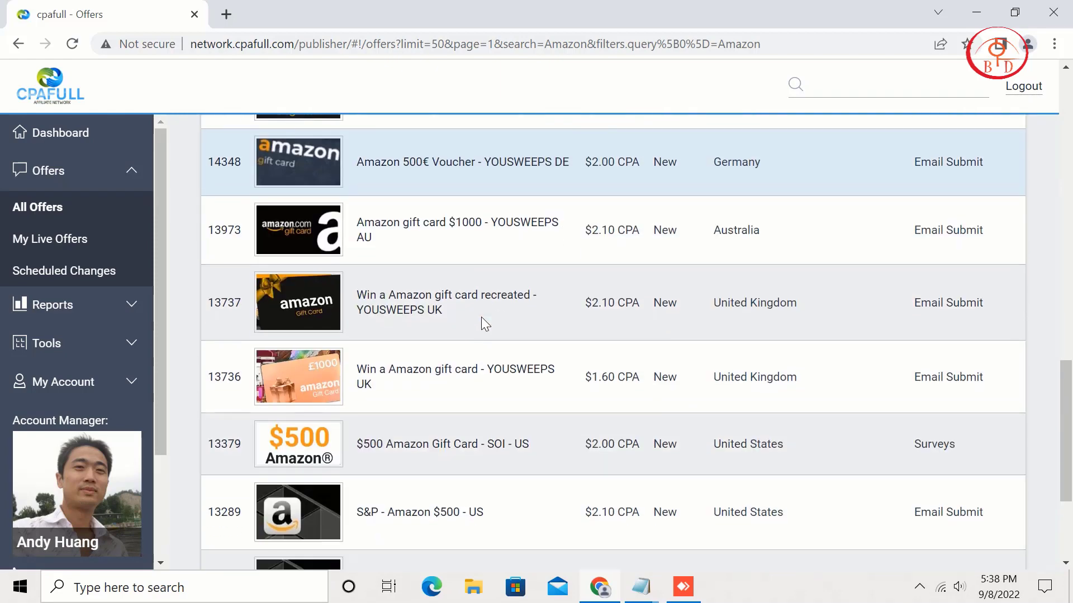
{"action": "scroll", "coordinate": [457, 318], "scroll_direction": "down", "scroll_amount": 3}
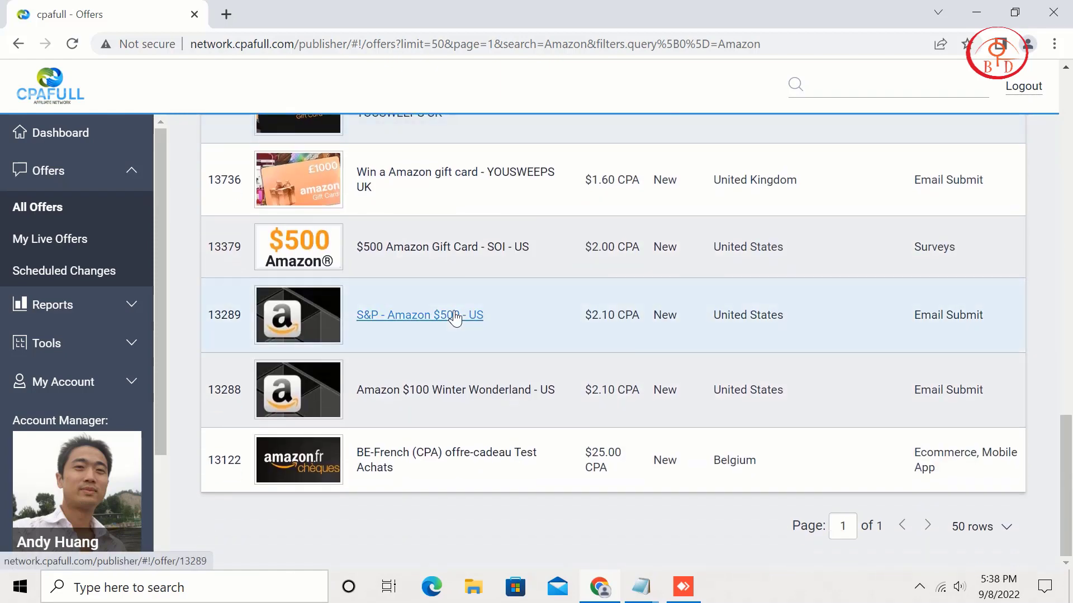
{"action": "left_click", "coordinate": [422, 316]}
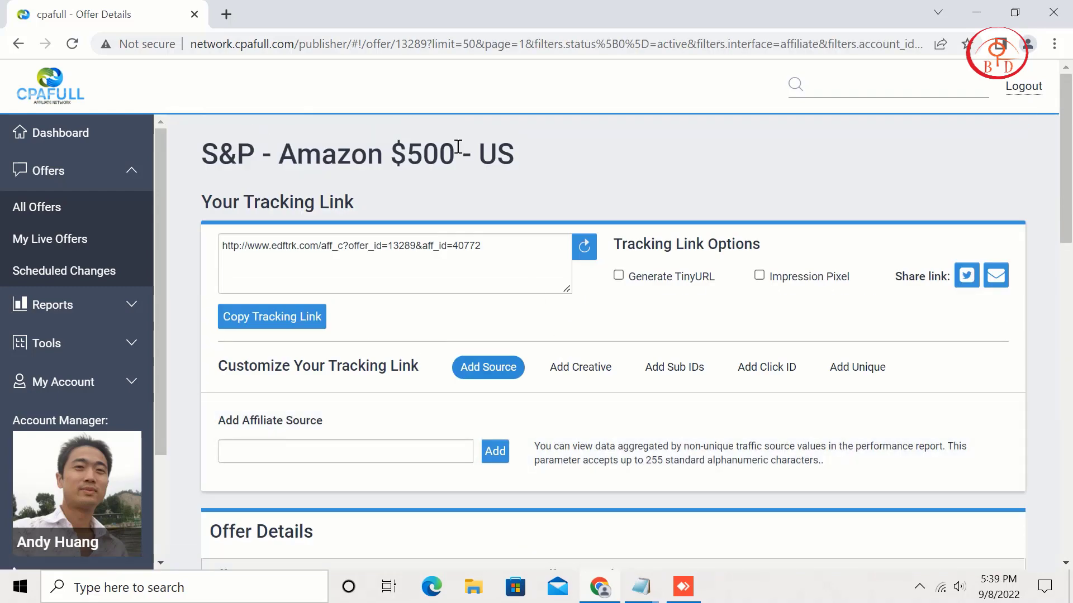
Copy Amazon $500 from the offer's heading and paste it as the Classtize listing title
{"action": "left_click_drag", "start_coordinate": [458, 146], "coordinate": [323, 162]}
{"action": "right_click", "coordinate": [323, 162]}
{"action": "left_click", "coordinate": [324, 166]}
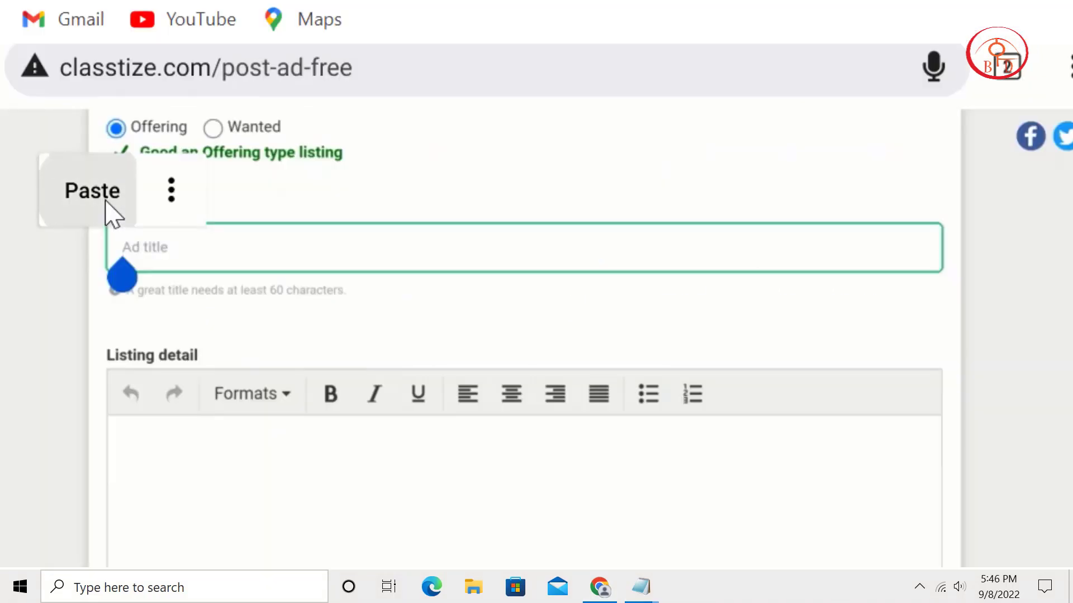
{"action": "left_click", "coordinate": [106, 201]}
{"action": "scroll", "coordinate": [455, 161], "scroll_direction": "down", "scroll_amount": 3}
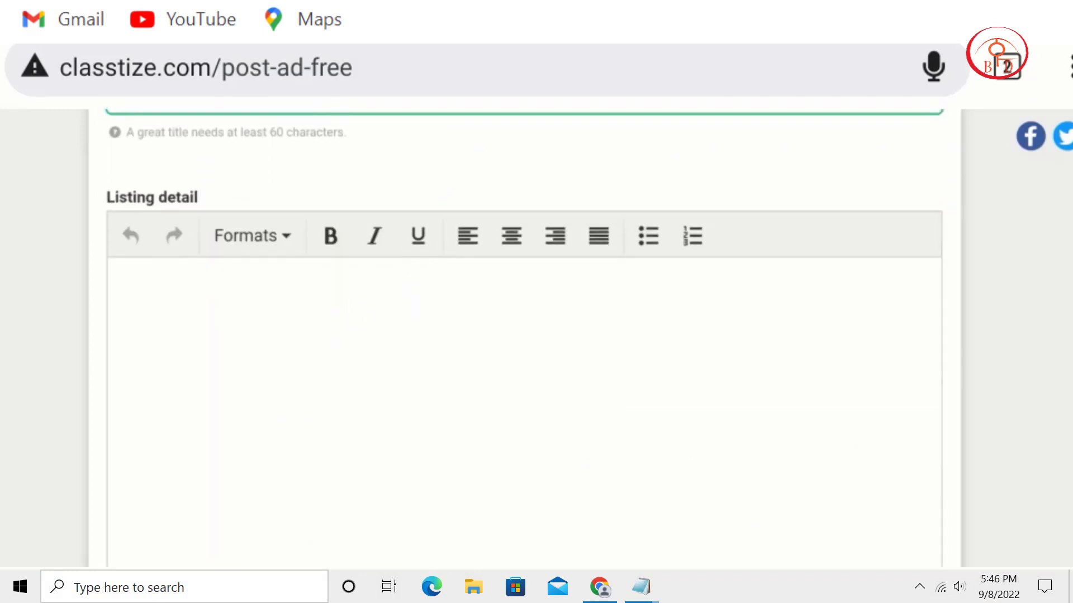
Copy the $500 Amazon gift card text from the amzone Notepad file into the listing detail and append "Free now:"
{"action": "left_click", "coordinate": [641, 587]}
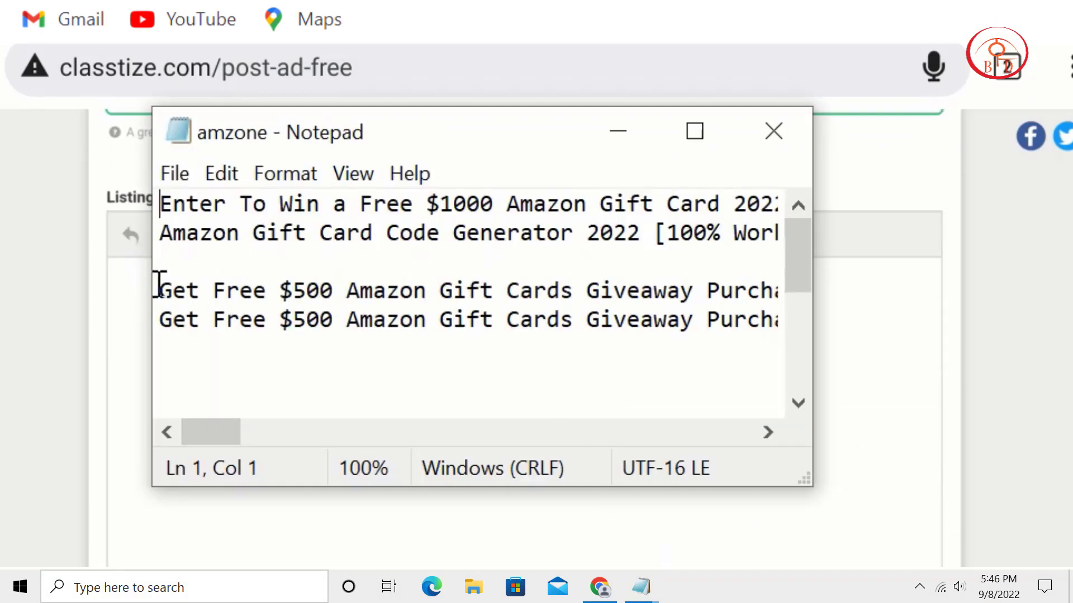
{"action": "left_click_drag", "start_coordinate": [161, 285], "coordinate": [977, 326]}
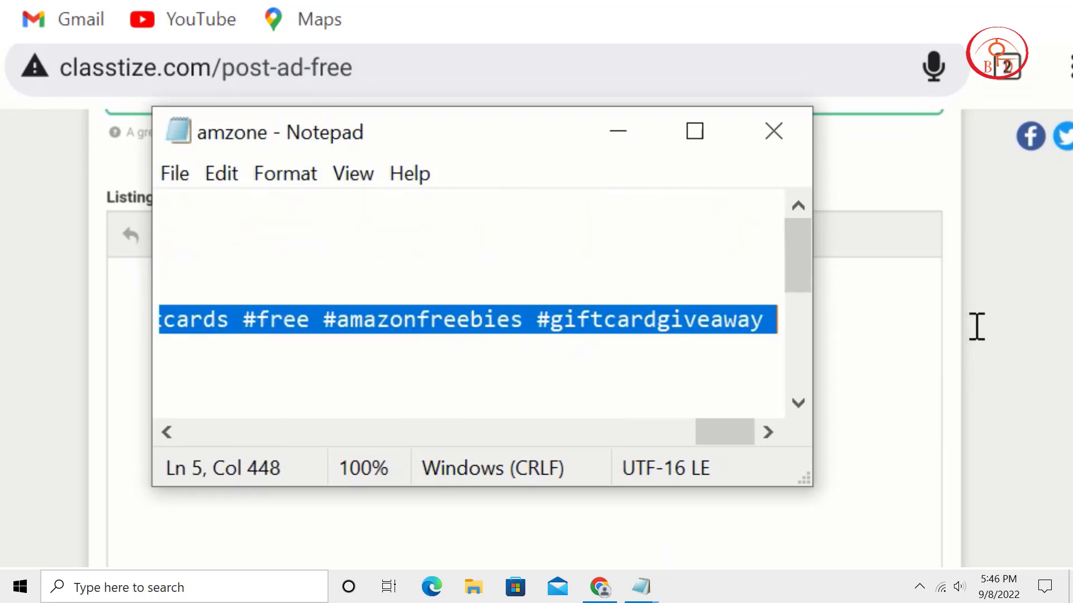
{"action": "right_click", "coordinate": [582, 321]}
{"action": "left_click", "coordinate": [673, 420]}
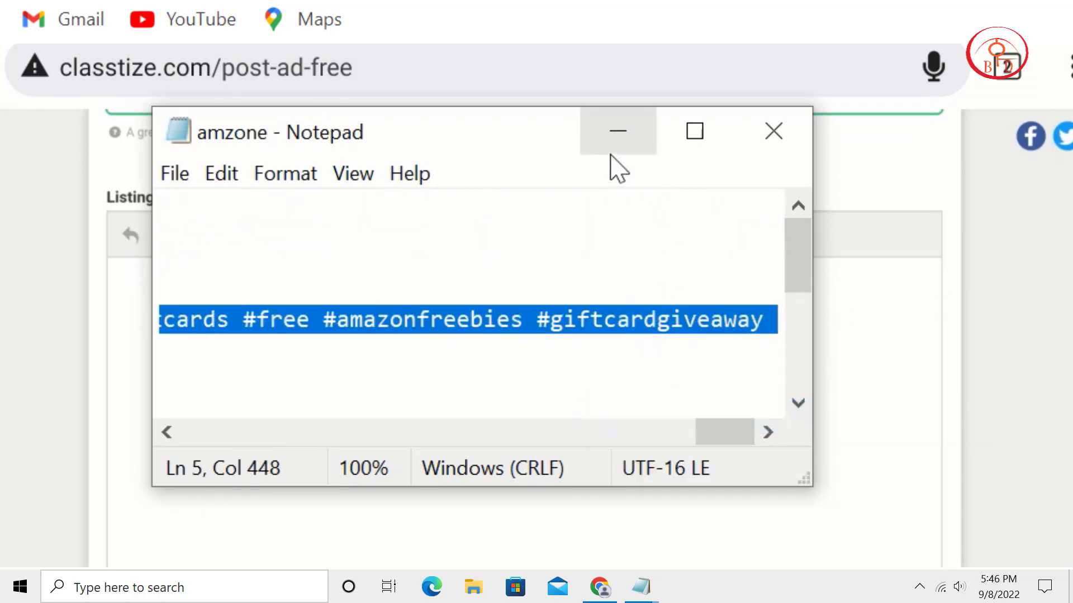
{"action": "left_click", "coordinate": [611, 156]}
{"action": "key", "text": "ctrl+v"}
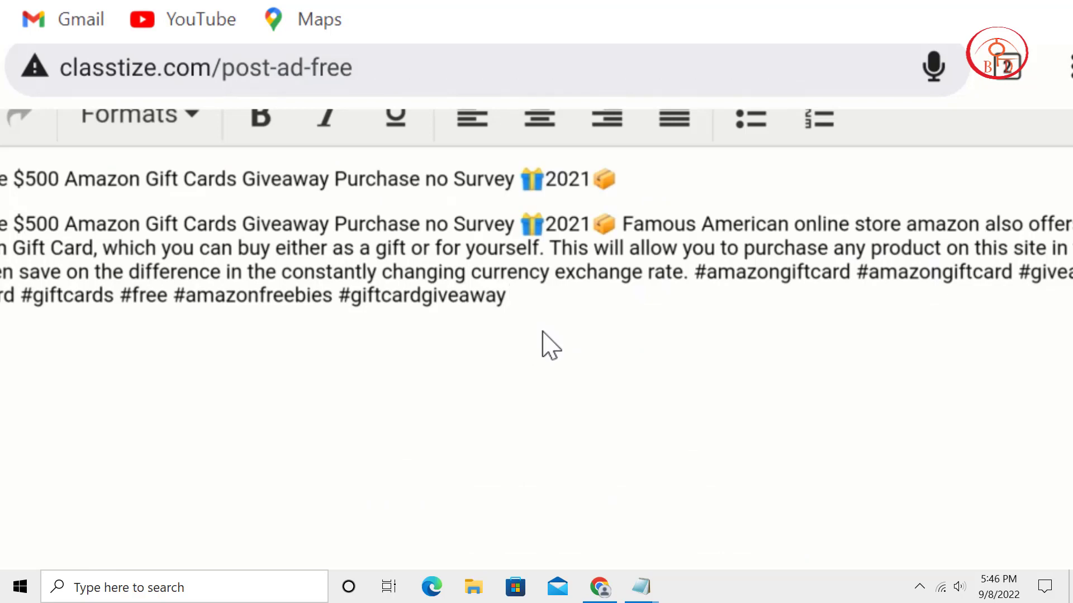
{"action": "type", "text": "Free now:"}
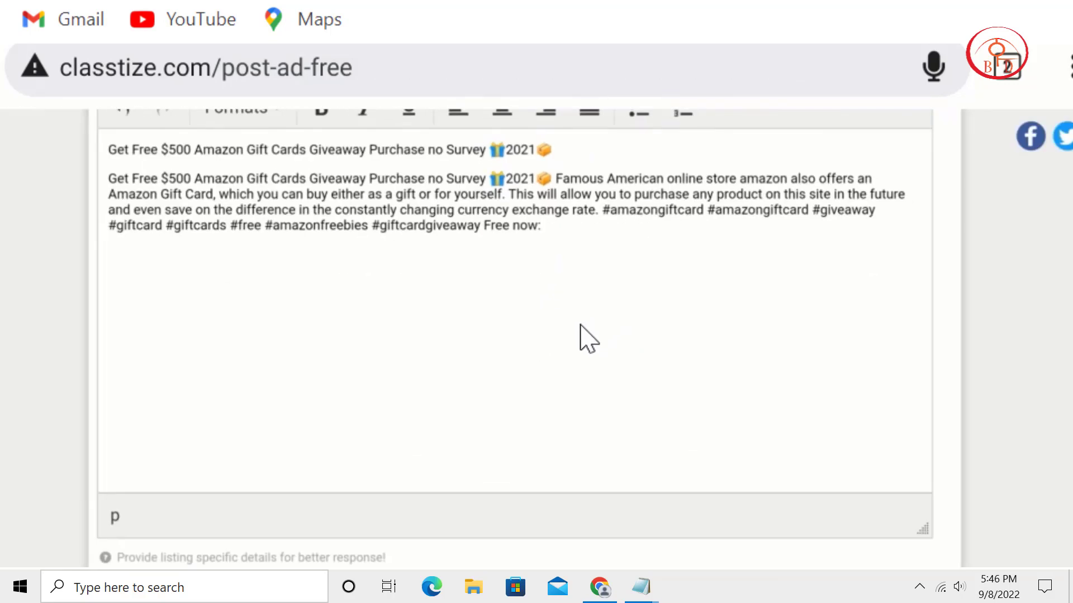
Generate the TinyURL tracking link for the Amazon $500 offer in CPAFull and paste it after "Free now:" in the listing detail
{"action": "left_click", "coordinate": [640, 284]}
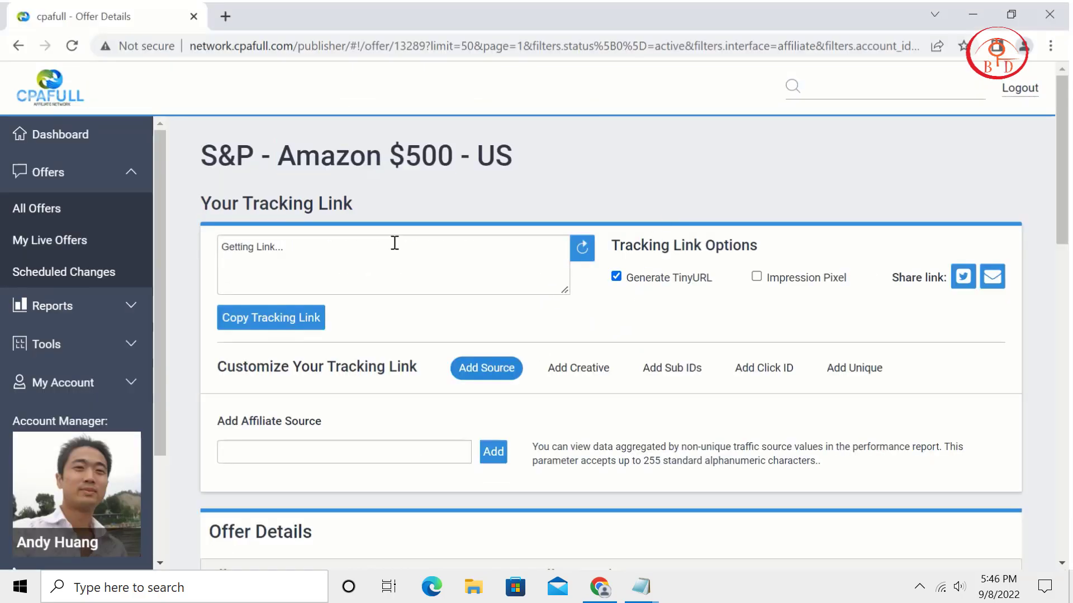
{"action": "left_click_drag", "start_coordinate": [360, 247], "coordinate": [218, 246]}
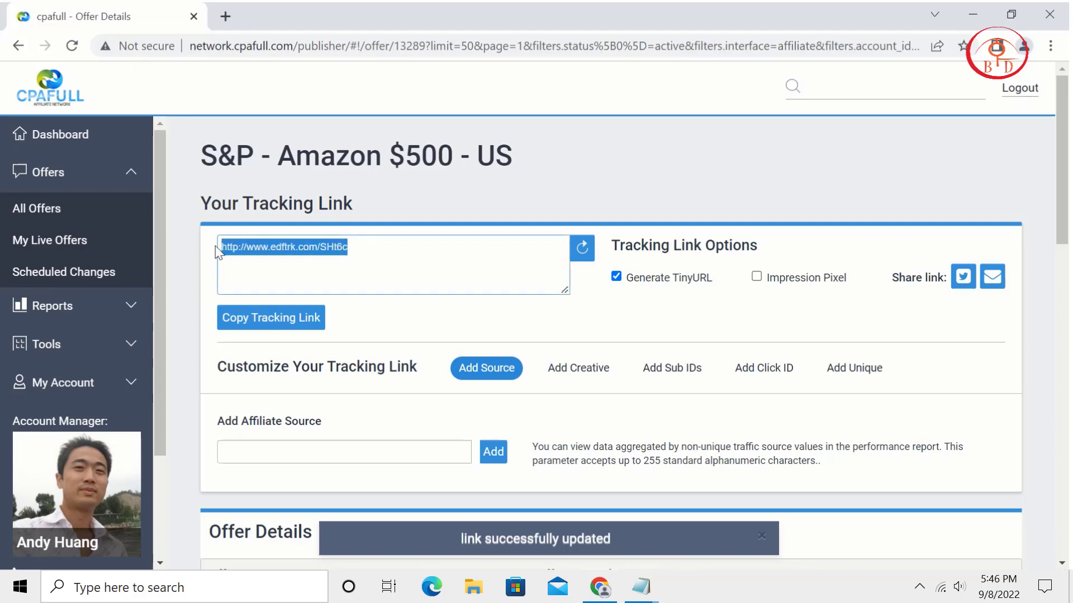
{"action": "right_click", "coordinate": [270, 258]}
{"action": "left_click", "coordinate": [306, 317]}
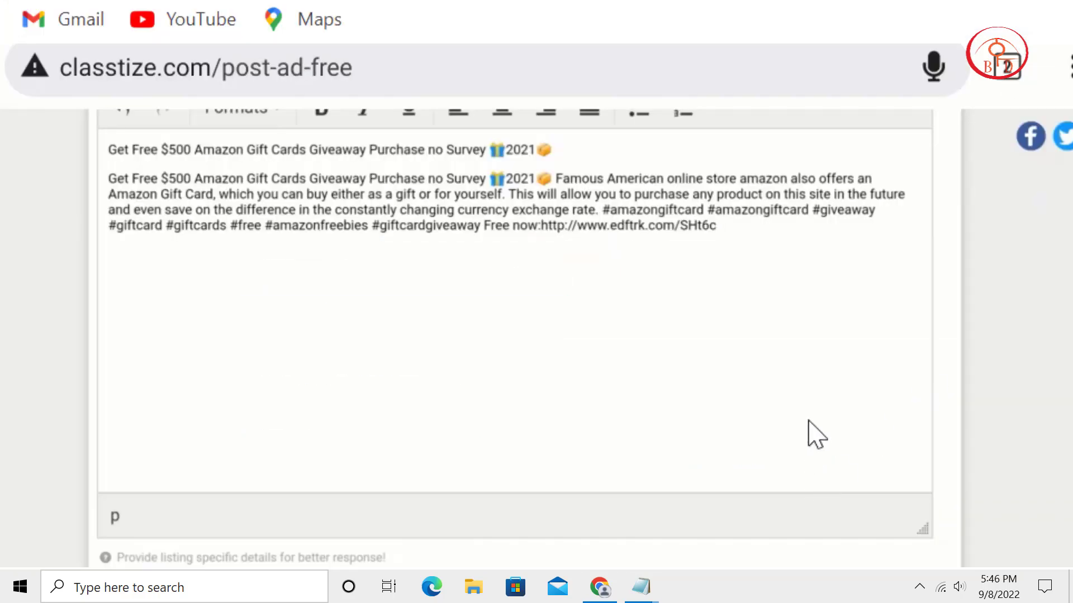
Attach the Amazon gift card picture to the listing, leaving the listing price blank
{"action": "scroll", "coordinate": [455, 359], "scroll_direction": "down", "scroll_amount": 8}
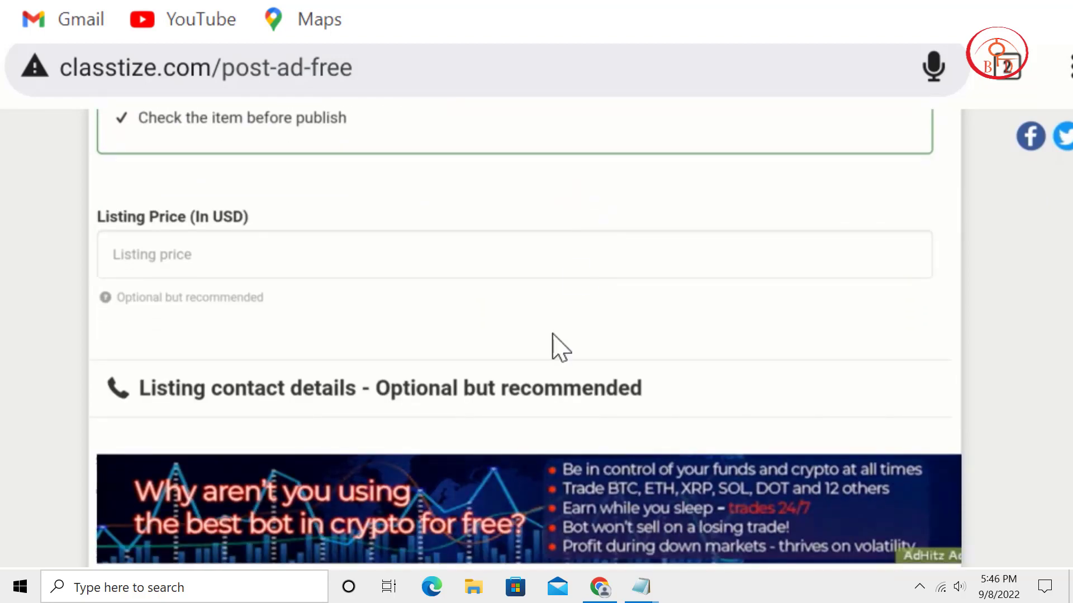
{"action": "scroll", "coordinate": [590, 255], "scroll_direction": "down", "scroll_amount": 1}
{"action": "scroll", "coordinate": [474, 412], "scroll_direction": "down", "scroll_amount": 7}
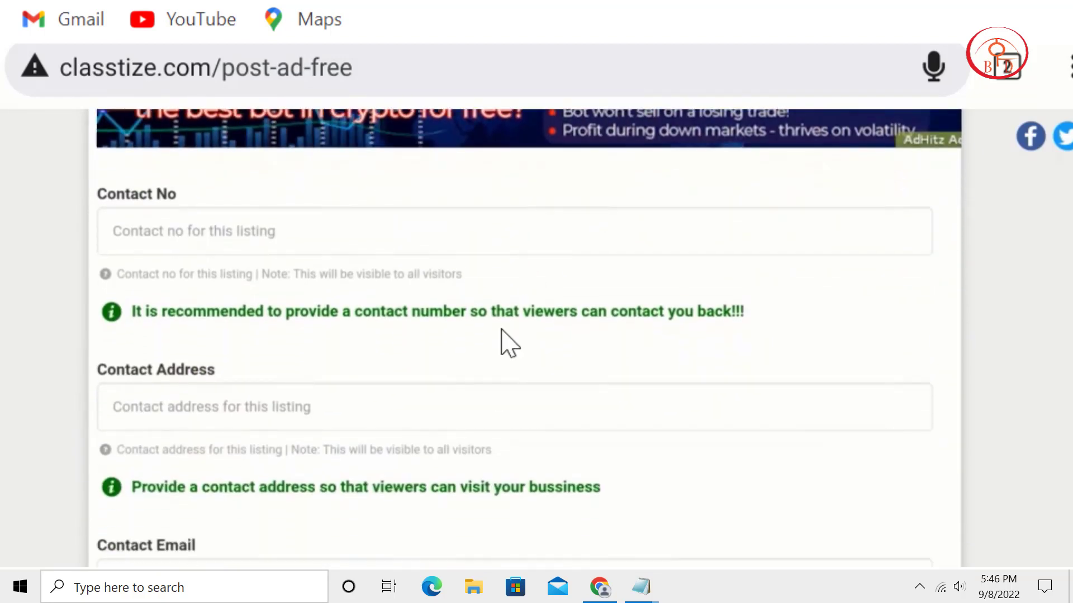
{"action": "scroll", "coordinate": [490, 363], "scroll_direction": "down", "scroll_amount": 9}
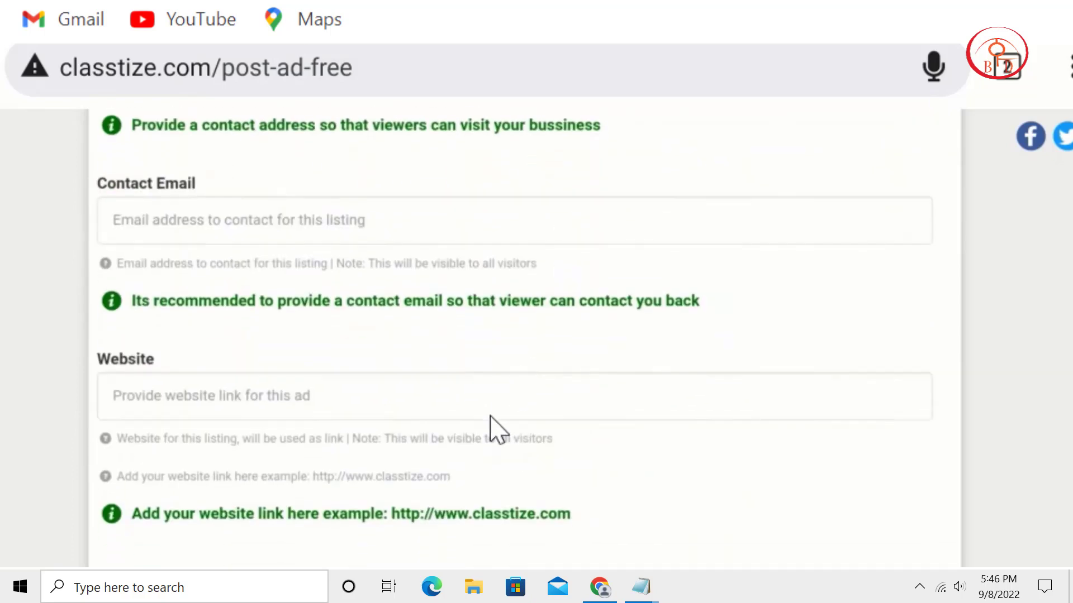
{"action": "scroll", "coordinate": [494, 313], "scroll_direction": "down", "scroll_amount": 4}
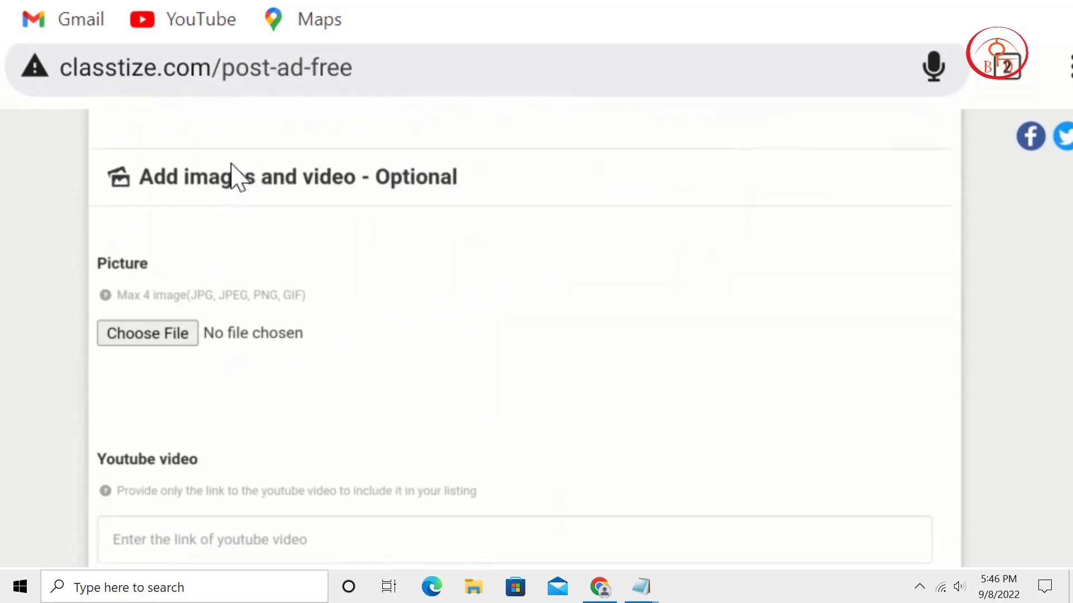
{"action": "scroll", "coordinate": [531, 491], "scroll_direction": "down", "scroll_amount": 5}
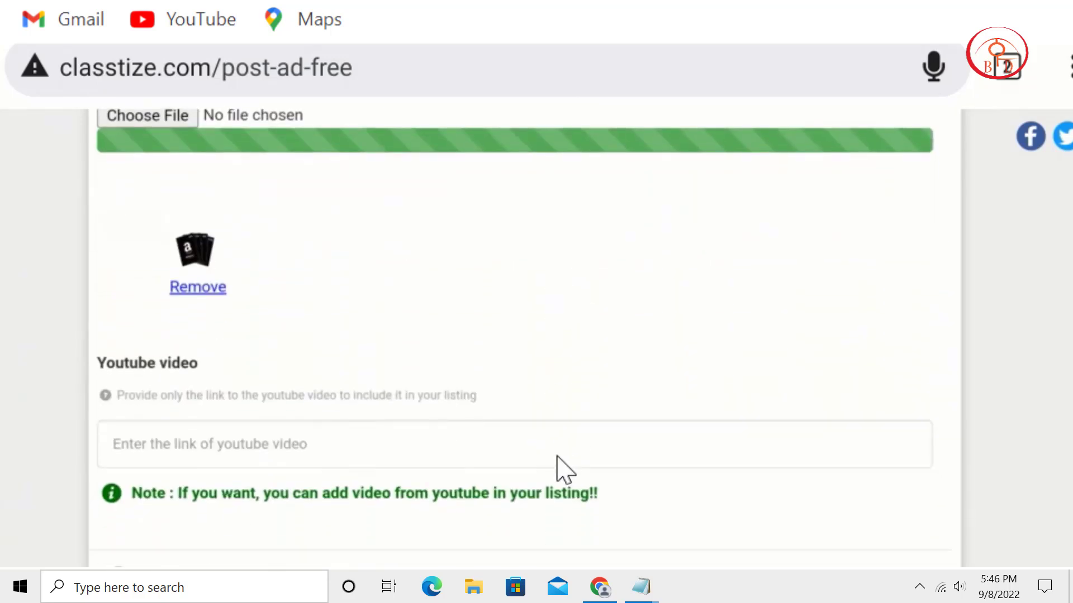
Accept the Terms and Conditions and post the Amazon $500 ad for free
{"action": "scroll", "coordinate": [553, 312], "scroll_direction": "down", "scroll_amount": 5}
{"action": "scroll", "coordinate": [491, 419], "scroll_direction": "up", "scroll_amount": 5}
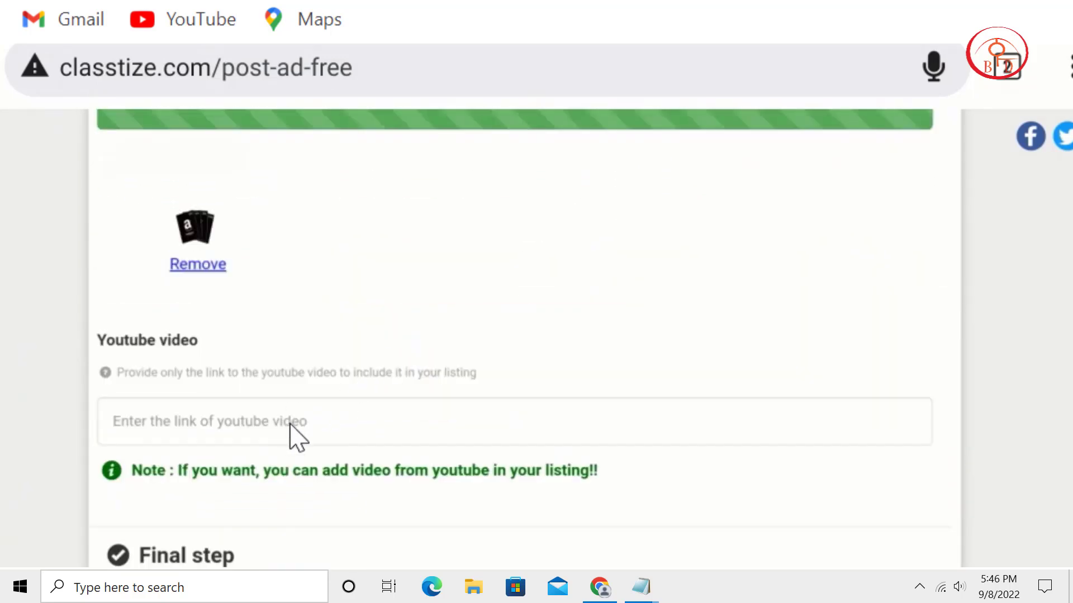
{"action": "scroll", "coordinate": [290, 424], "scroll_direction": "down", "scroll_amount": 3}
{"action": "scroll", "coordinate": [290, 424], "scroll_direction": "up", "scroll_amount": 9}
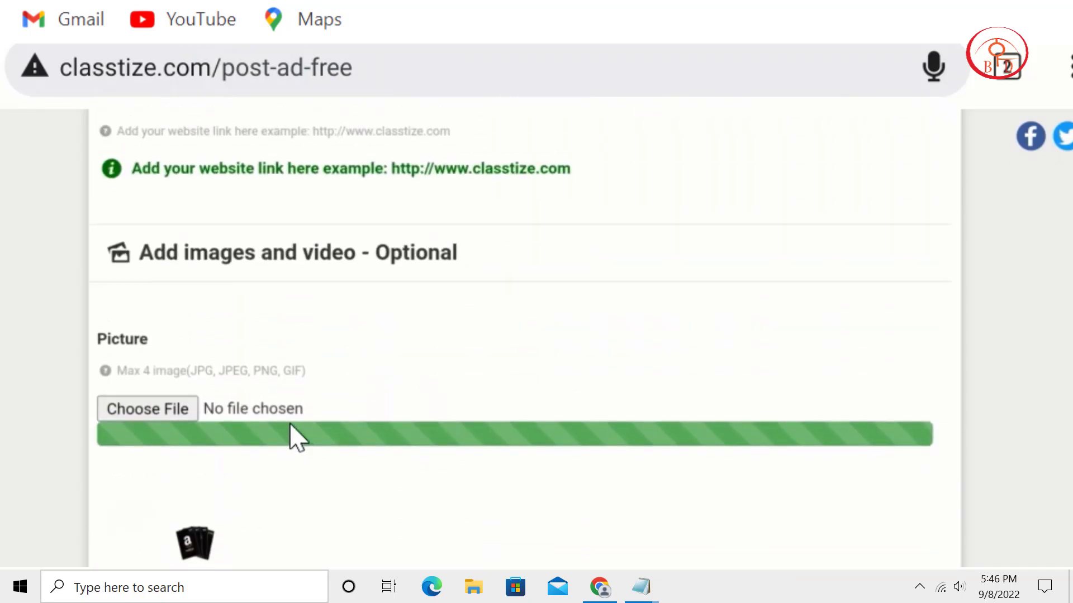
{"action": "scroll", "coordinate": [290, 436], "scroll_direction": "up", "scroll_amount": 3}
{"action": "scroll", "coordinate": [290, 436], "scroll_direction": "down", "scroll_amount": 12}
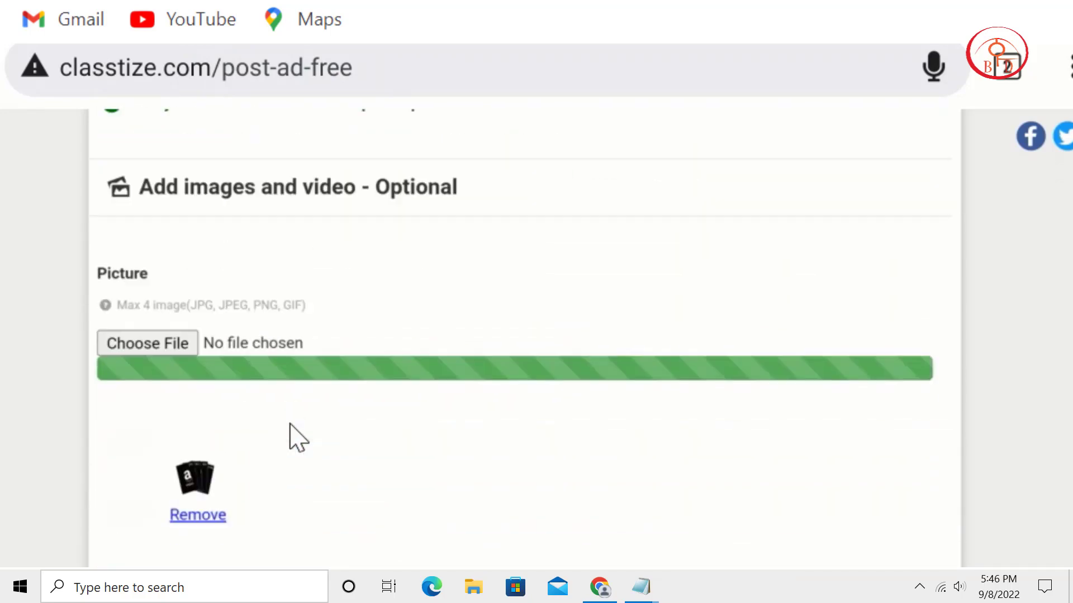
{"action": "scroll", "coordinate": [290, 425], "scroll_direction": "down", "scroll_amount": 3}
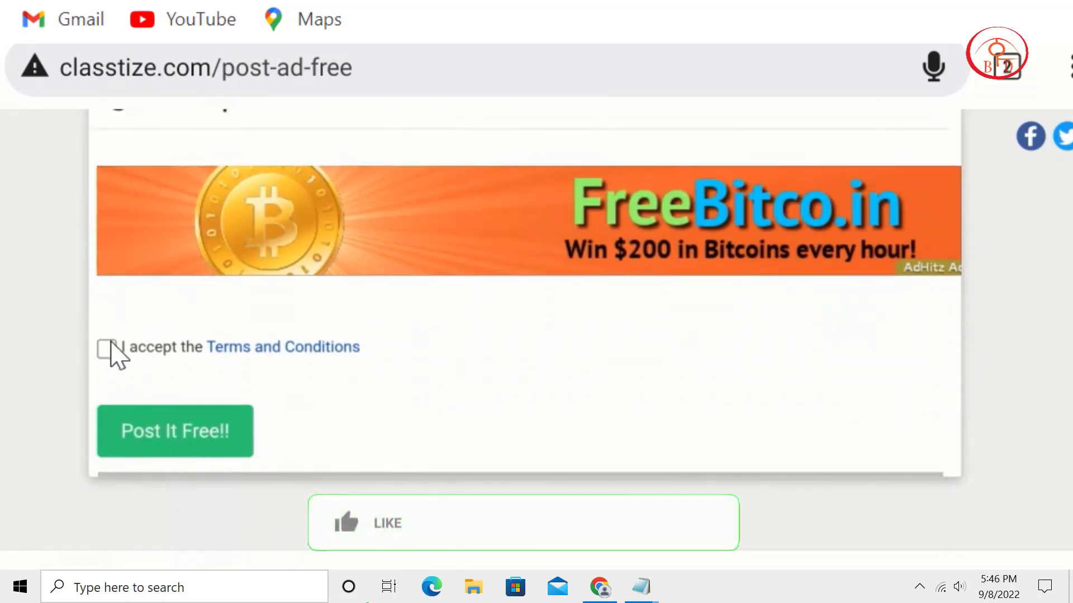
{"action": "left_click", "coordinate": [109, 349]}
{"action": "left_click", "coordinate": [196, 458]}
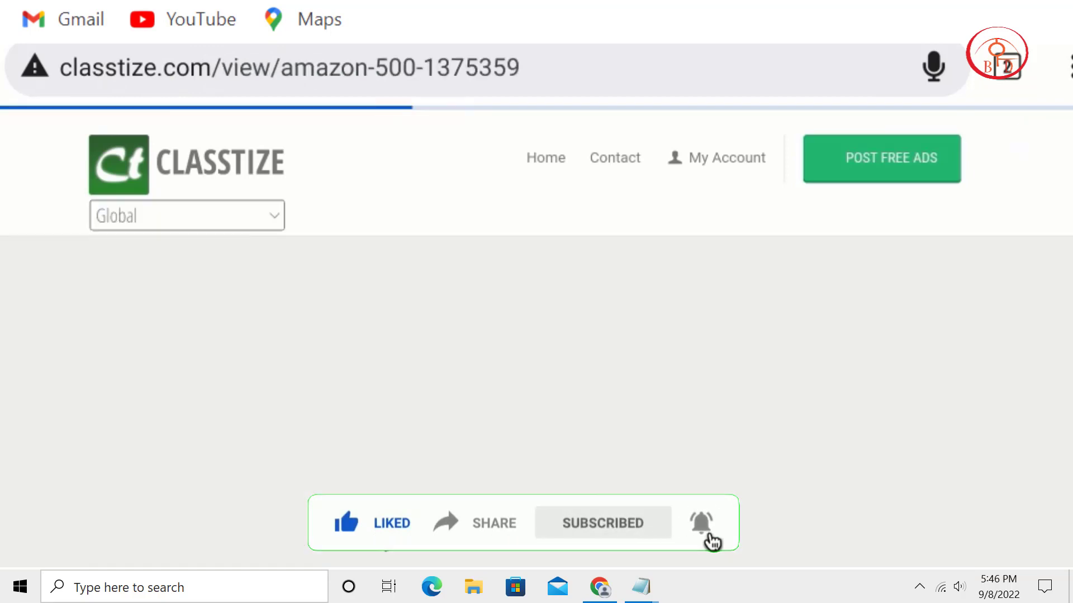
Review the published Amazon 500 ad, including its picture, description text and tracking link
{"action": "scroll", "coordinate": [407, 481], "scroll_direction": "down", "scroll_amount": 3}
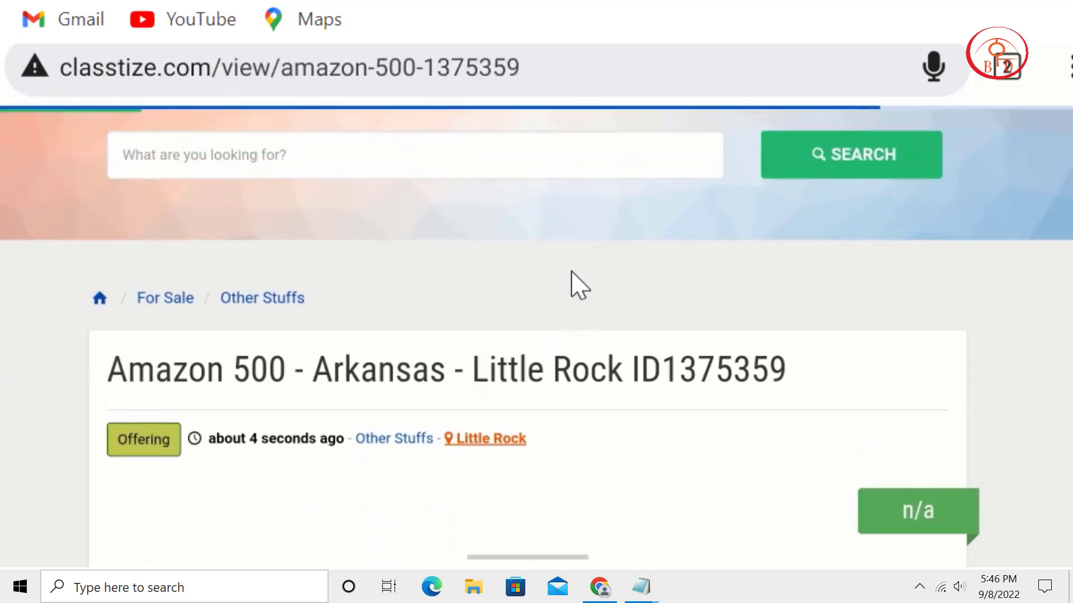
{"action": "left_click_drag", "start_coordinate": [522, 478], "coordinate": [637, 184]}
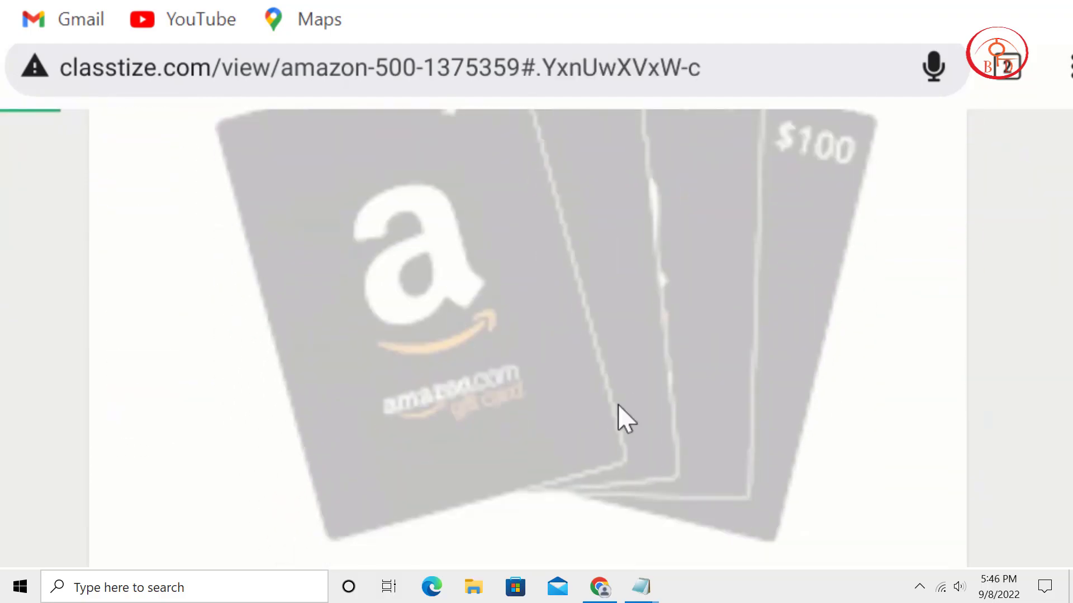
{"action": "left_click_drag", "start_coordinate": [617, 405], "coordinate": [653, 199]}
{"action": "left_click_drag", "start_coordinate": [541, 479], "coordinate": [618, 172]}
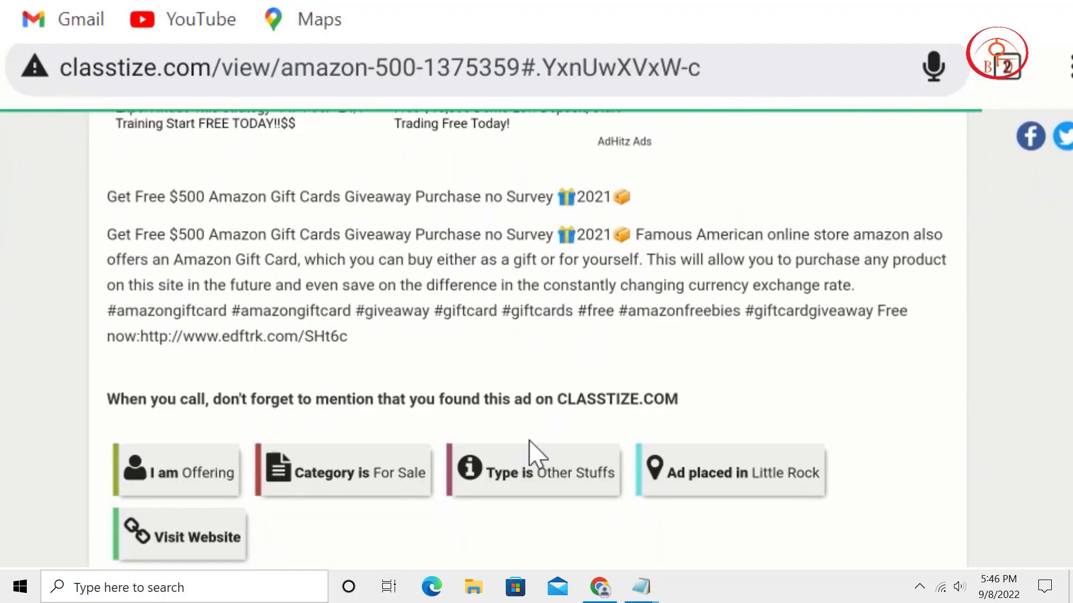
{"action": "left_click_drag", "start_coordinate": [530, 452], "coordinate": [812, 498]}
{"action": "left_click_drag", "start_coordinate": [900, 350], "coordinate": [849, 257]}
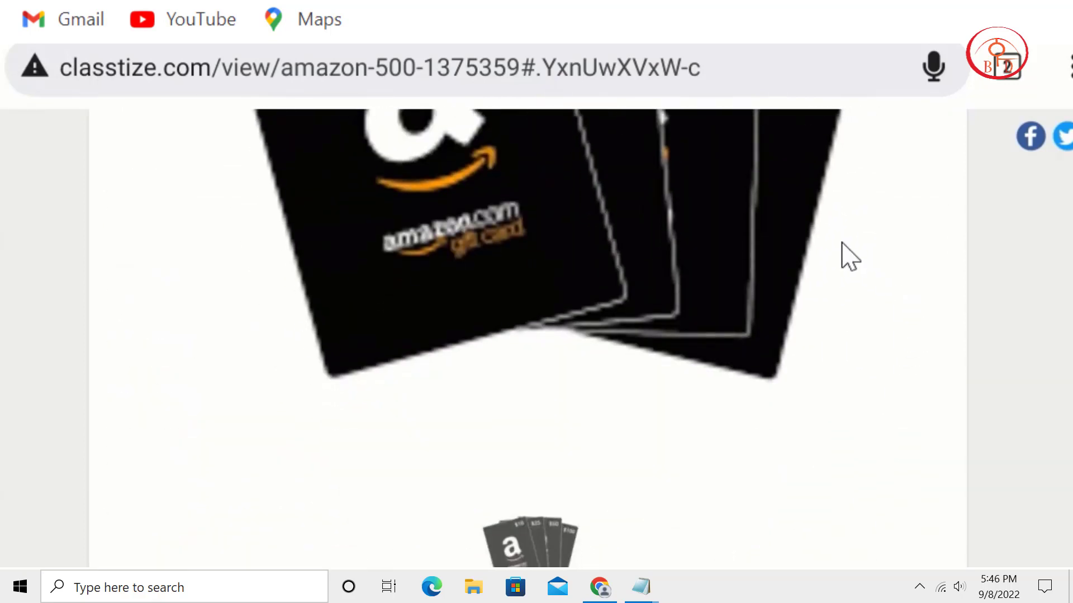
{"action": "scroll", "coordinate": [849, 257], "scroll_direction": "up", "scroll_amount": 8}
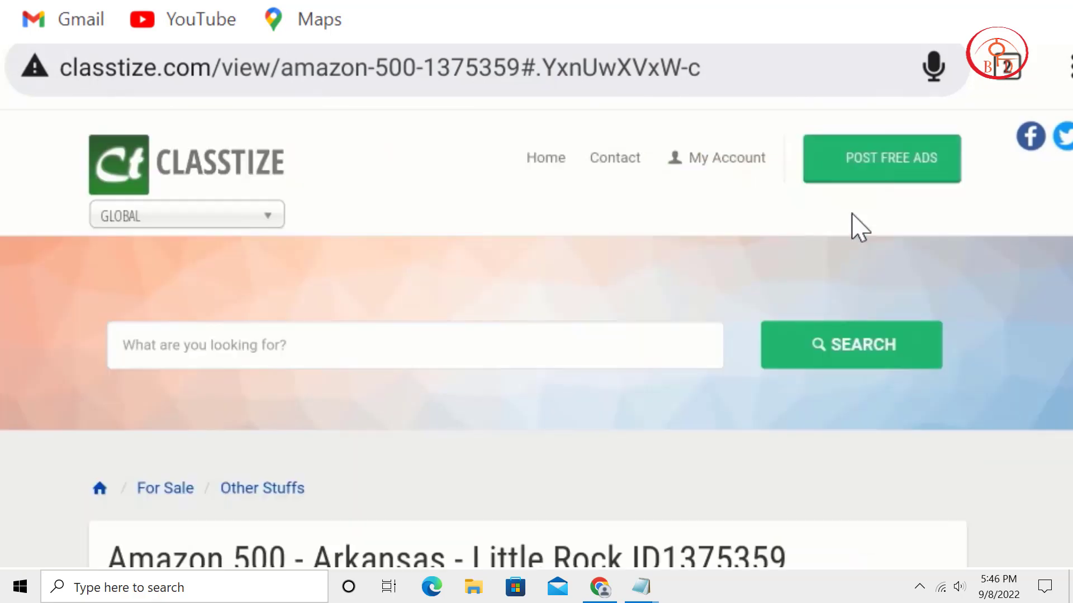
Start another free ad and set its location to the city of Colorado Springs
{"action": "left_click", "coordinate": [883, 156]}
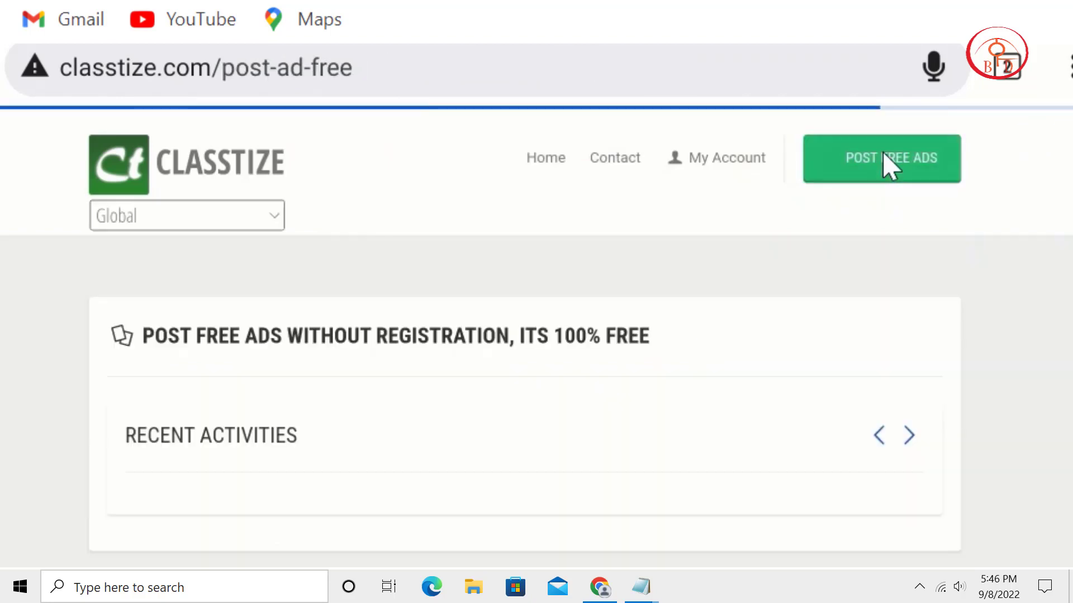
{"action": "scroll", "coordinate": [562, 215], "scroll_direction": "down", "scroll_amount": 3}
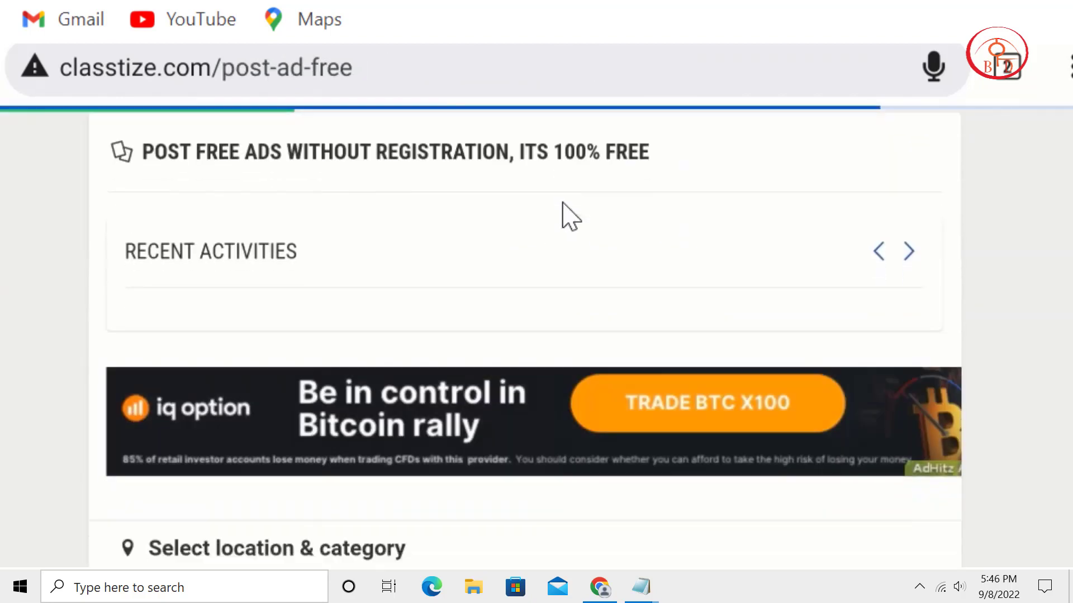
{"action": "scroll", "coordinate": [517, 419], "scroll_direction": "down", "scroll_amount": 3}
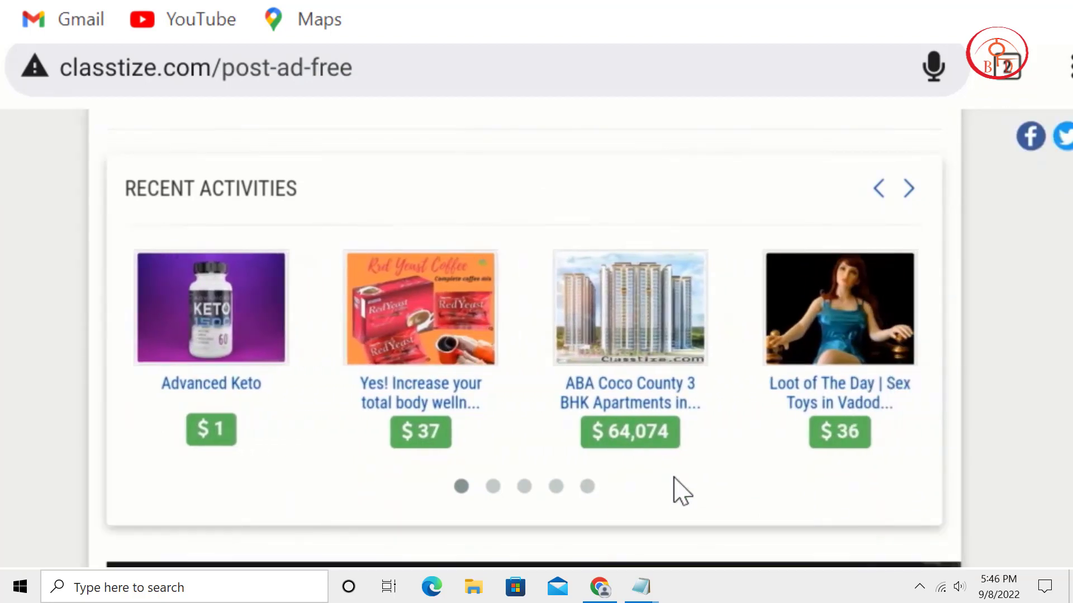
{"action": "scroll", "coordinate": [777, 143], "scroll_direction": "down", "scroll_amount": 1}
{"action": "scroll", "coordinate": [505, 430], "scroll_direction": "down", "scroll_amount": 8}
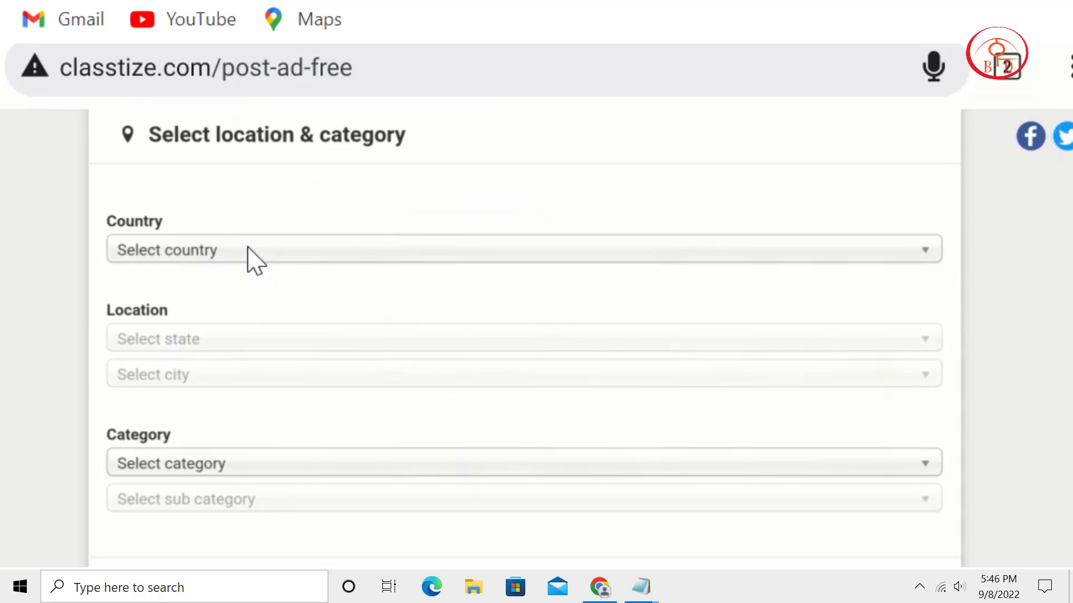
{"action": "left_click", "coordinate": [248, 250]}
{"action": "scroll", "coordinate": [290, 257], "scroll_direction": "down", "scroll_amount": 2}
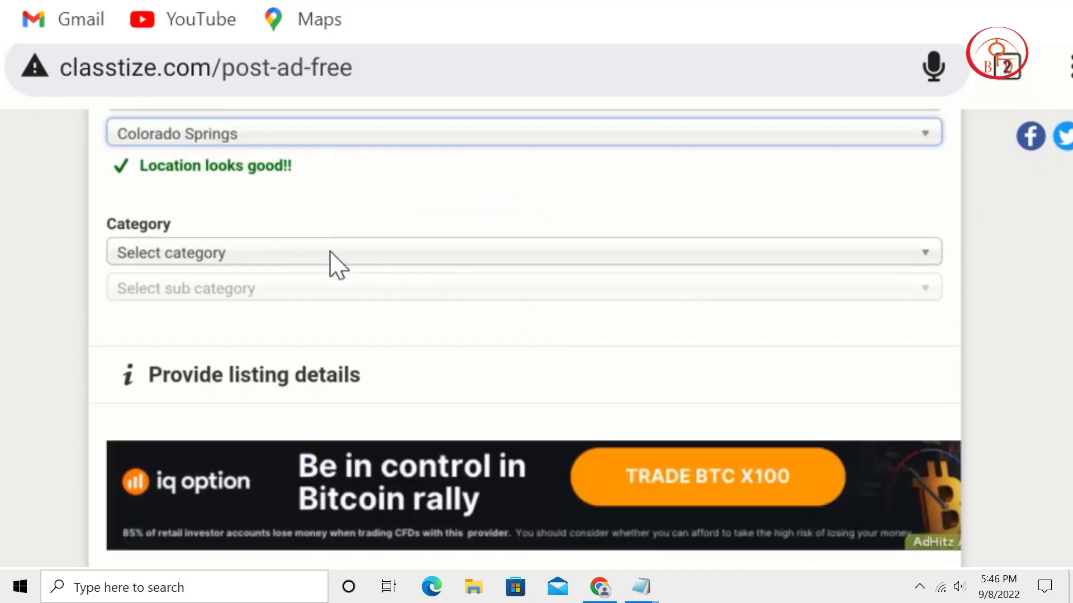
Set the ad's category to For Sale and its sub category to Mobile Phones - Accessories
{"action": "left_click", "coordinate": [330, 254]}
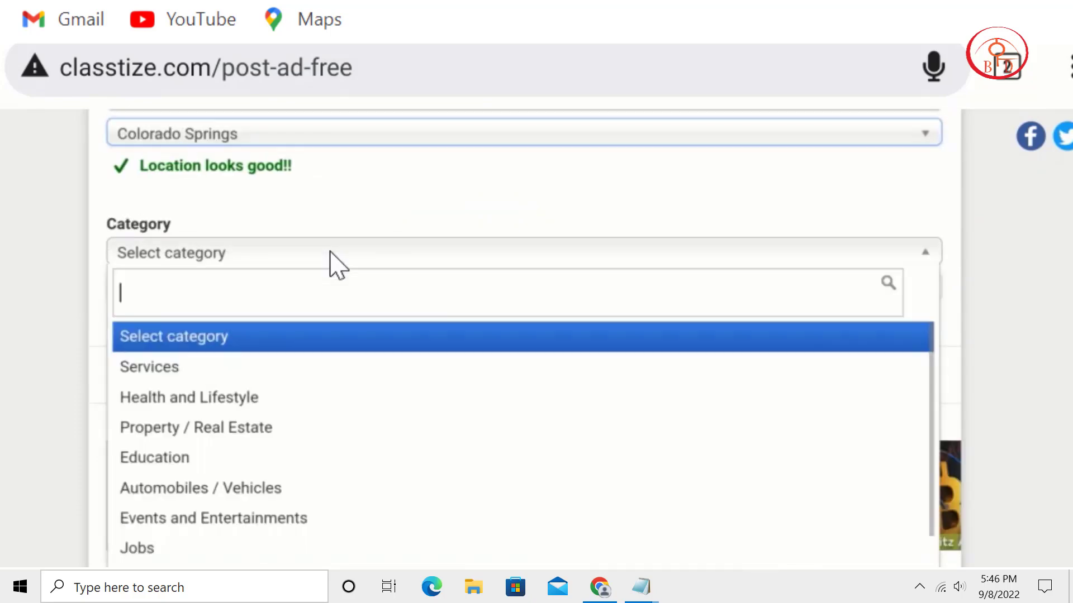
{"action": "key", "text": "Escape"}
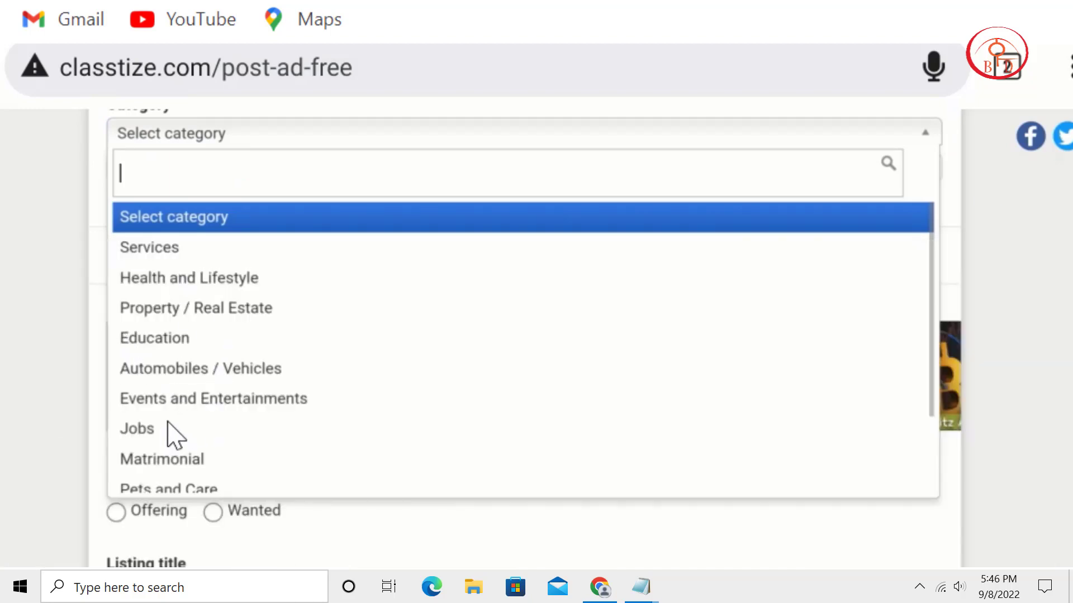
{"action": "scroll", "coordinate": [190, 380], "scroll_direction": "down", "scroll_amount": 2}
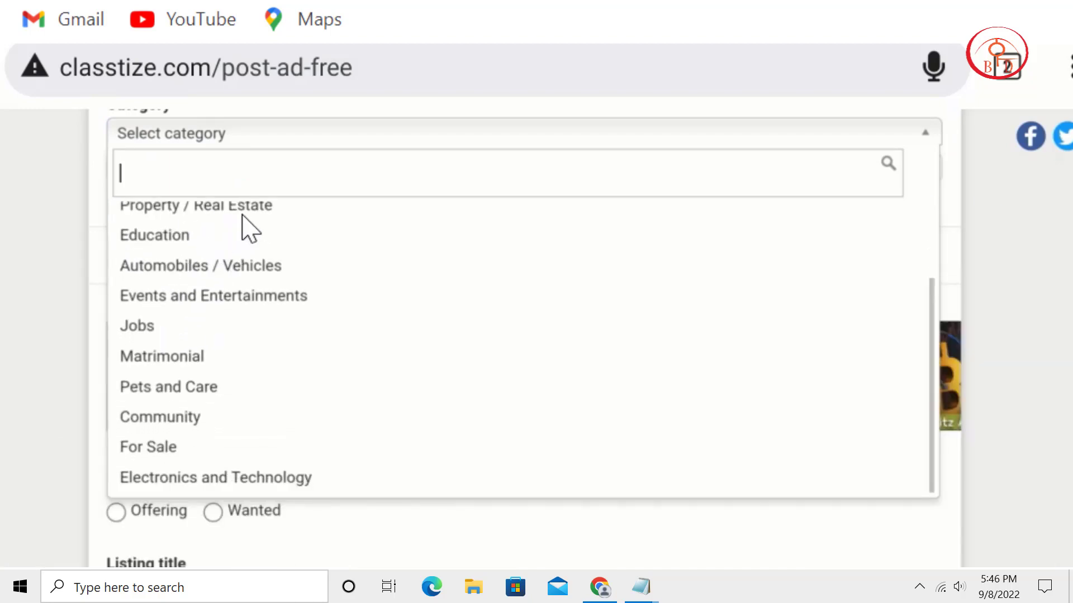
{"action": "left_click", "coordinate": [148, 447]}
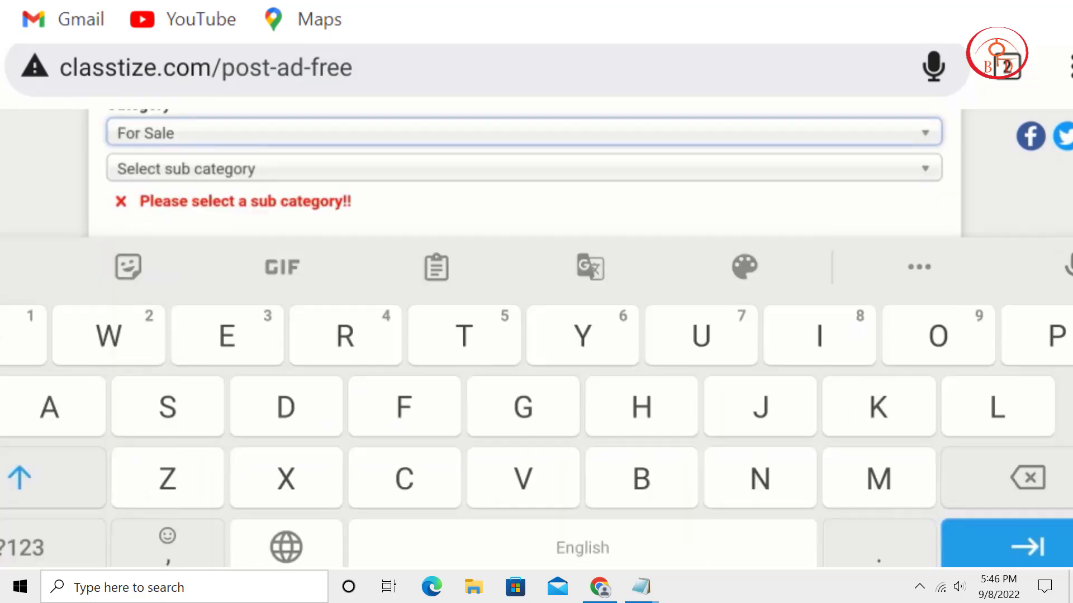
{"action": "key", "text": "Escape"}
{"action": "left_click", "coordinate": [341, 171]}
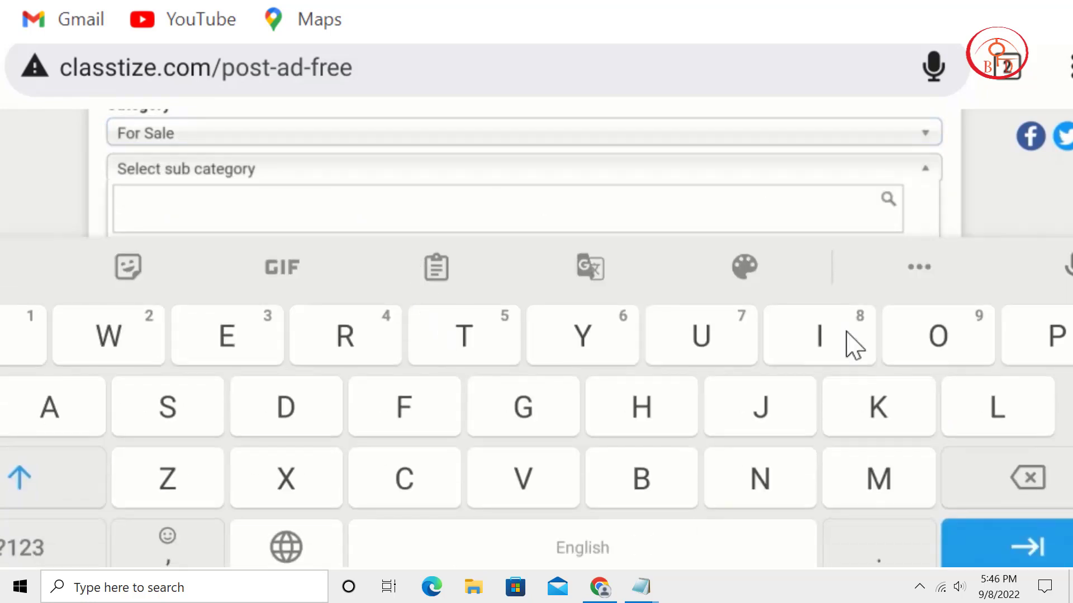
{"action": "key", "text": "Escape"}
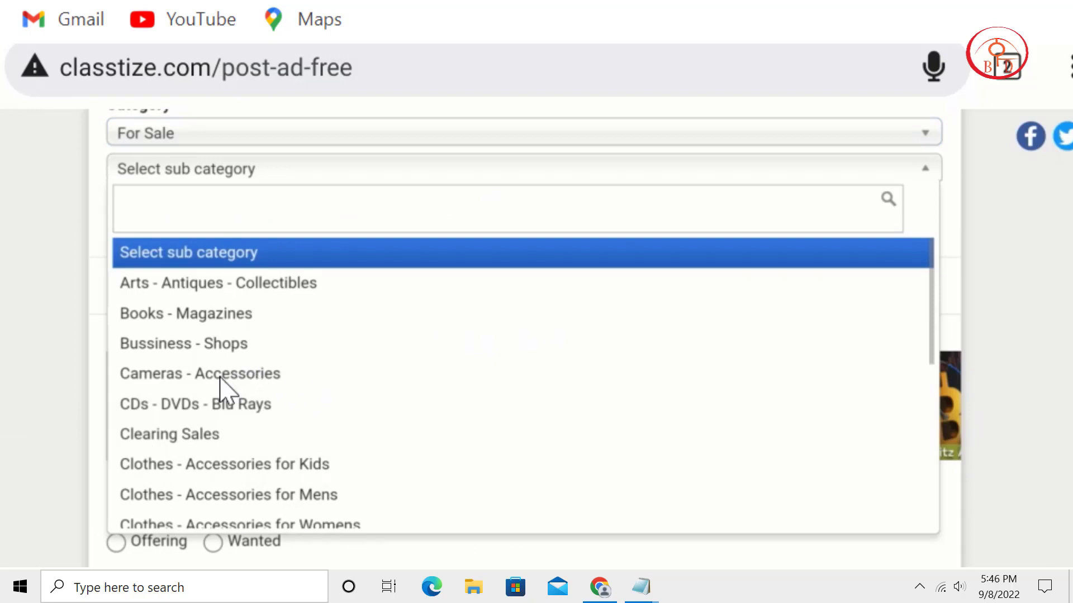
{"action": "scroll", "coordinate": [240, 442], "scroll_direction": "down", "scroll_amount": 8}
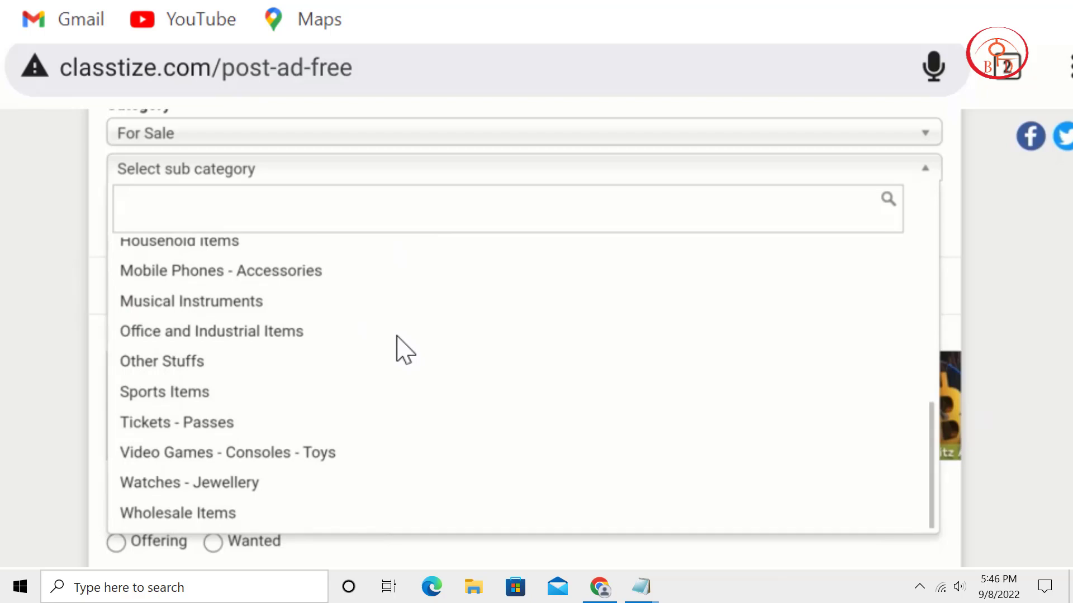
{"action": "left_click", "coordinate": [369, 266]}
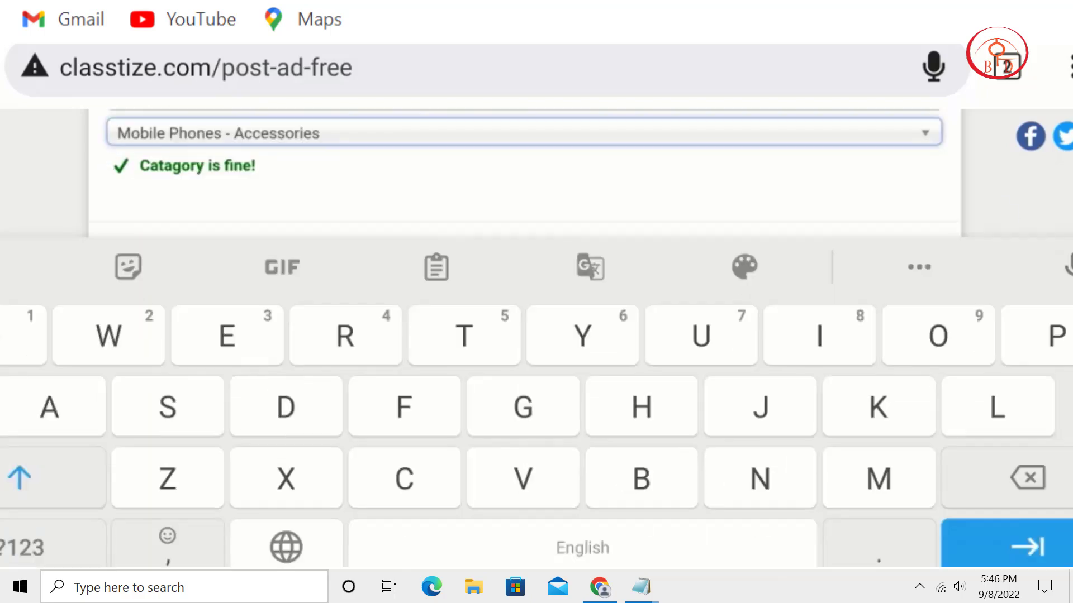
Set the new ad's listing type to Offering
{"action": "scroll", "coordinate": [598, 120], "scroll_direction": "down", "scroll_amount": 5}
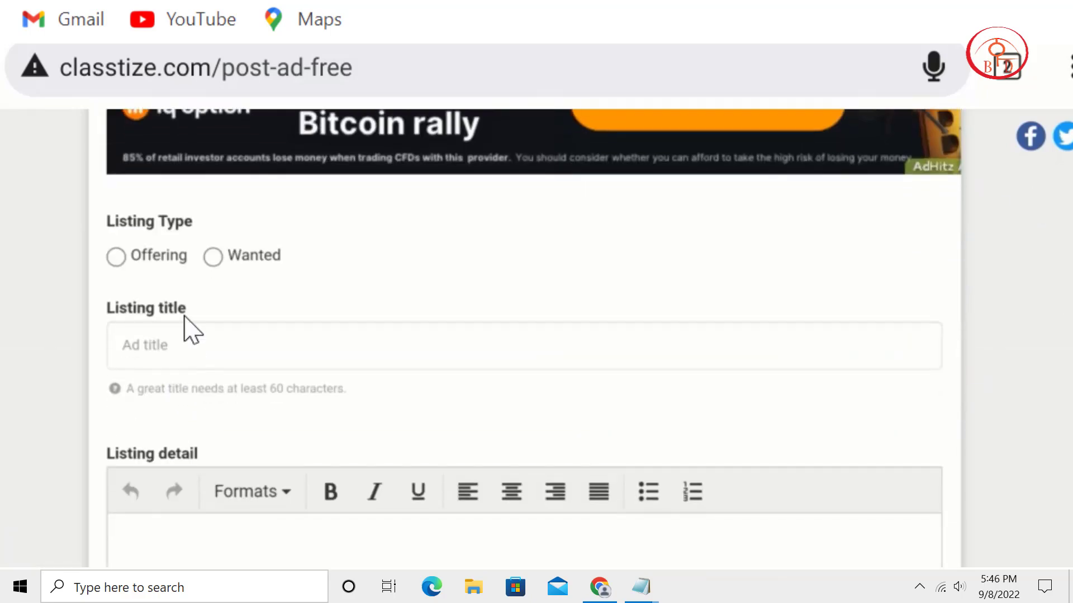
{"action": "left_click", "coordinate": [116, 257]}
{"action": "scroll", "coordinate": [350, 249], "scroll_direction": "down", "scroll_amount": 2}
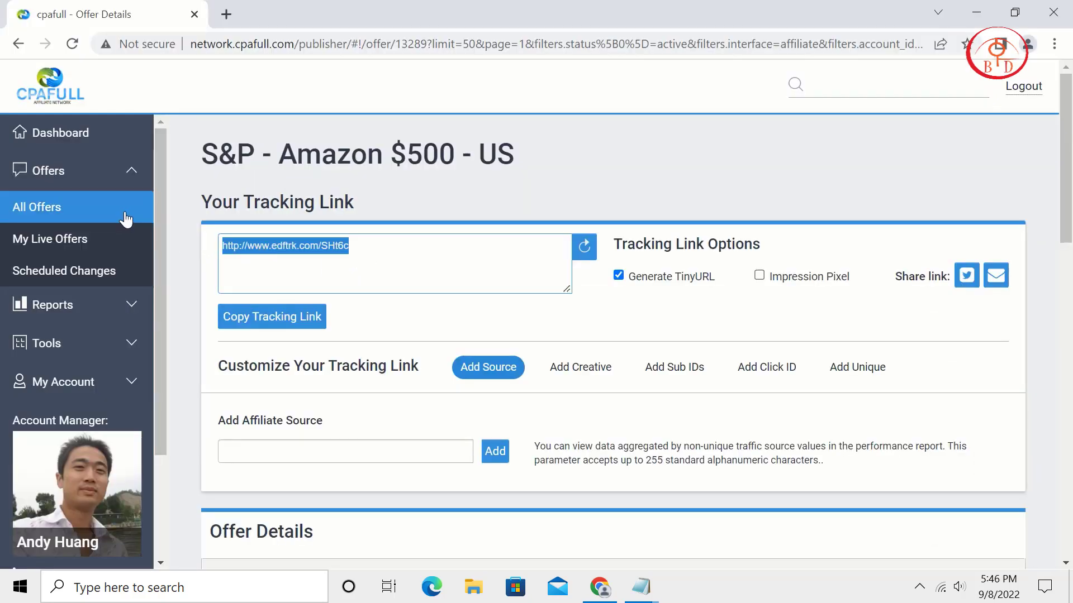
Switch to the CPAFull offers list and open the S&P - iPhone 11 - US offer on page 18
{"action": "left_click", "coordinate": [126, 217]}
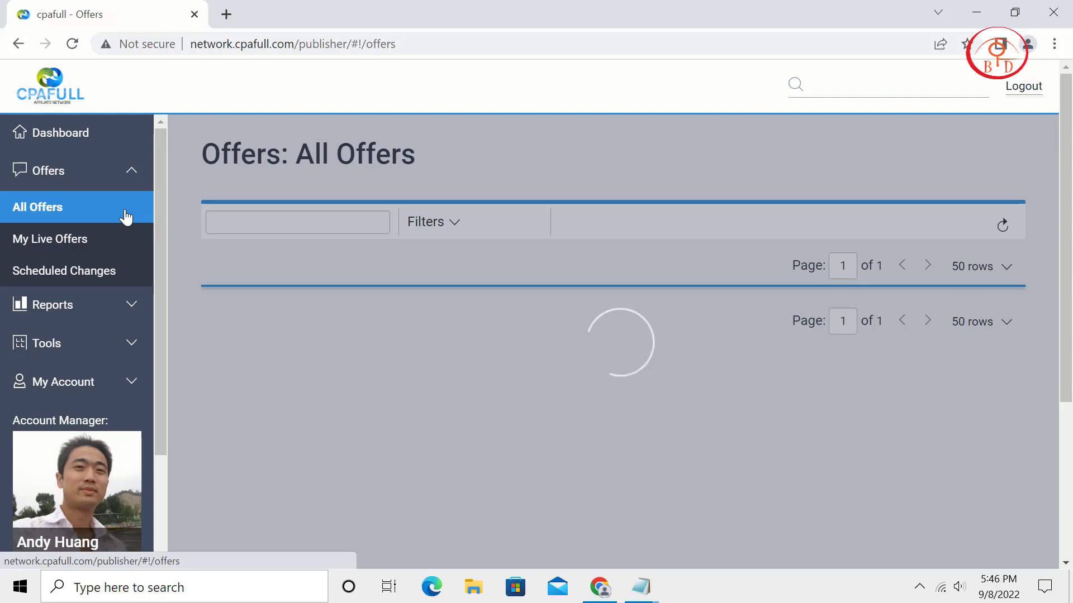
{"action": "scroll", "coordinate": [601, 310], "scroll_direction": "down", "scroll_amount": 1}
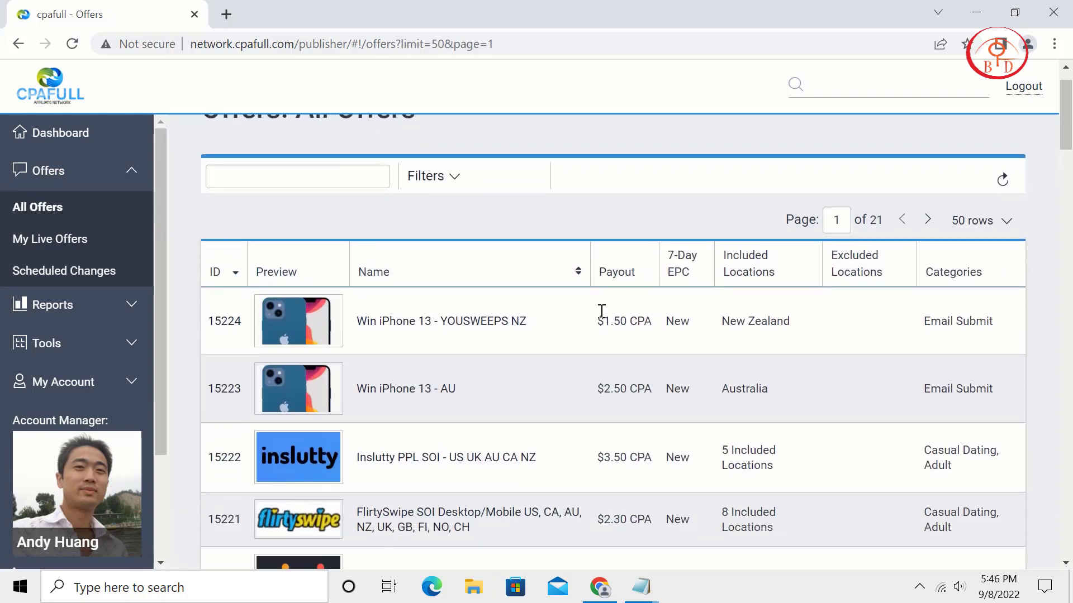
{"action": "scroll", "coordinate": [601, 311], "scroll_direction": "down", "scroll_amount": 1}
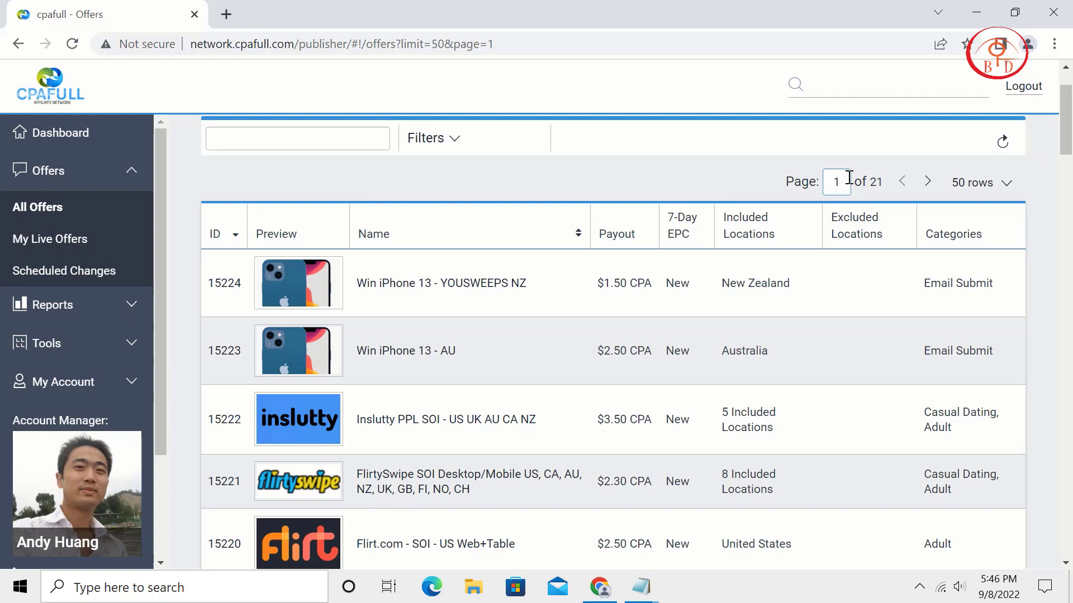
{"action": "key", "text": "Return"}
{"action": "scroll", "coordinate": [739, 298], "scroll_direction": "down", "scroll_amount": 6}
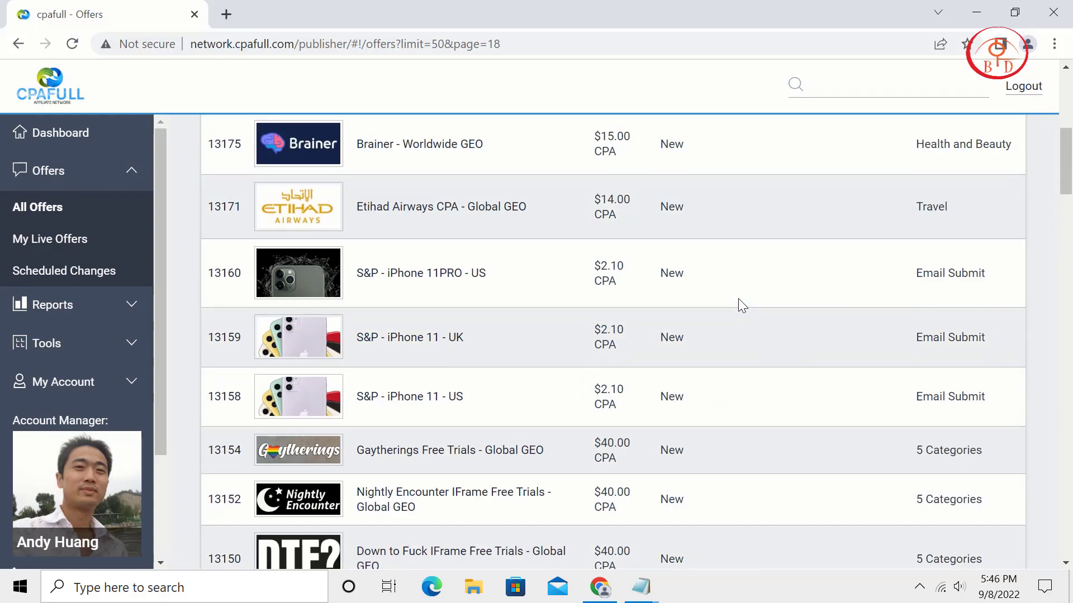
{"action": "scroll", "coordinate": [740, 304], "scroll_direction": "up", "scroll_amount": 1}
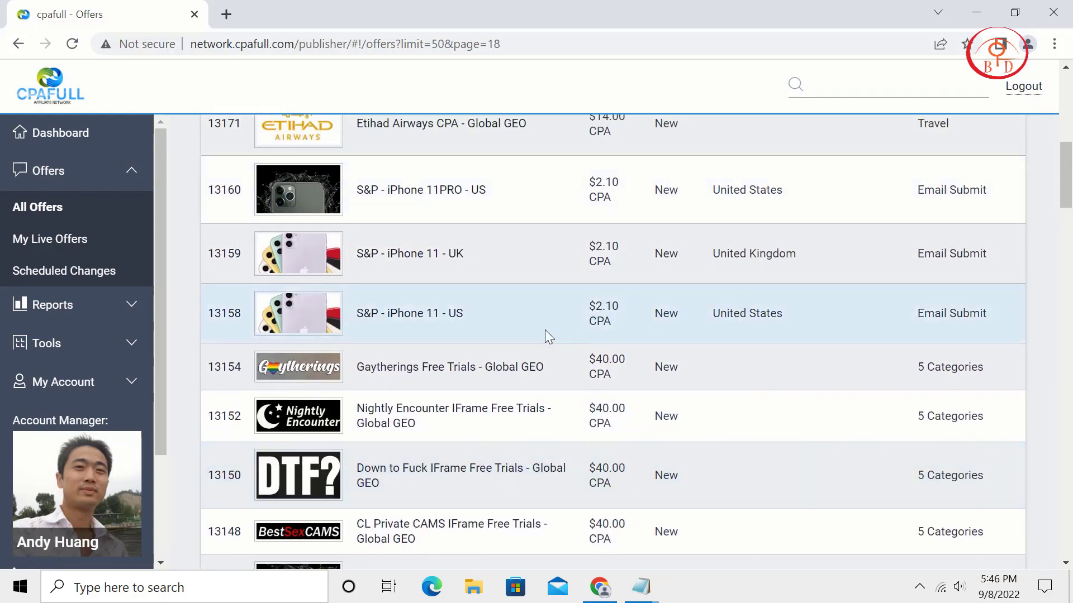
{"action": "left_click", "coordinate": [414, 313]}
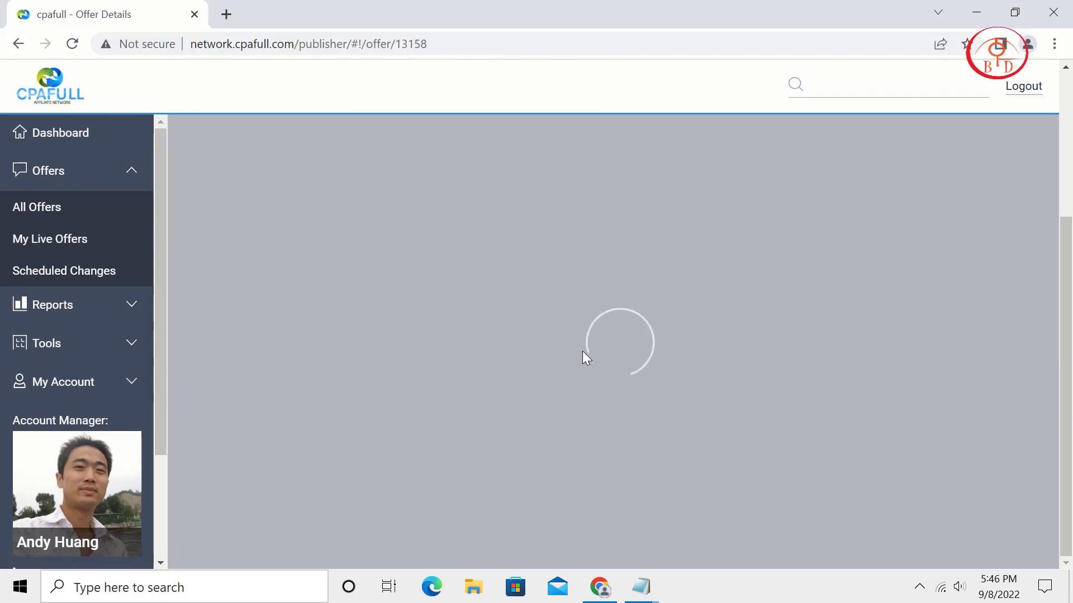
{"action": "scroll", "coordinate": [582, 351], "scroll_direction": "up", "scroll_amount": 10}
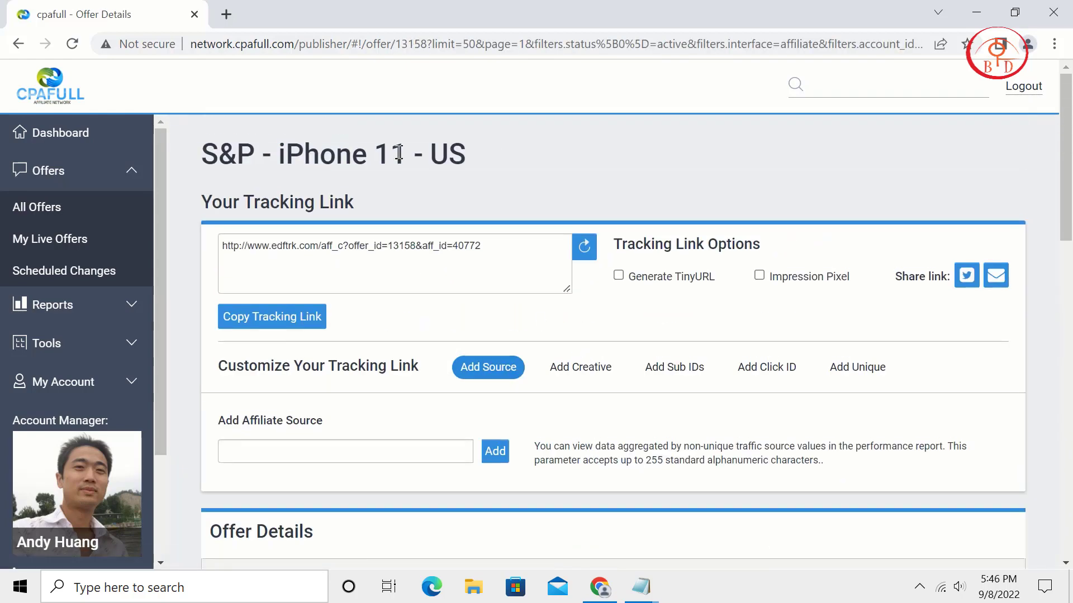
Copy "iPhone 11" from the offer's heading and paste it as the Classtize ad title
{"action": "left_click_drag", "start_coordinate": [404, 153], "coordinate": [282, 154]}
{"action": "key", "text": "ctrl+c"}
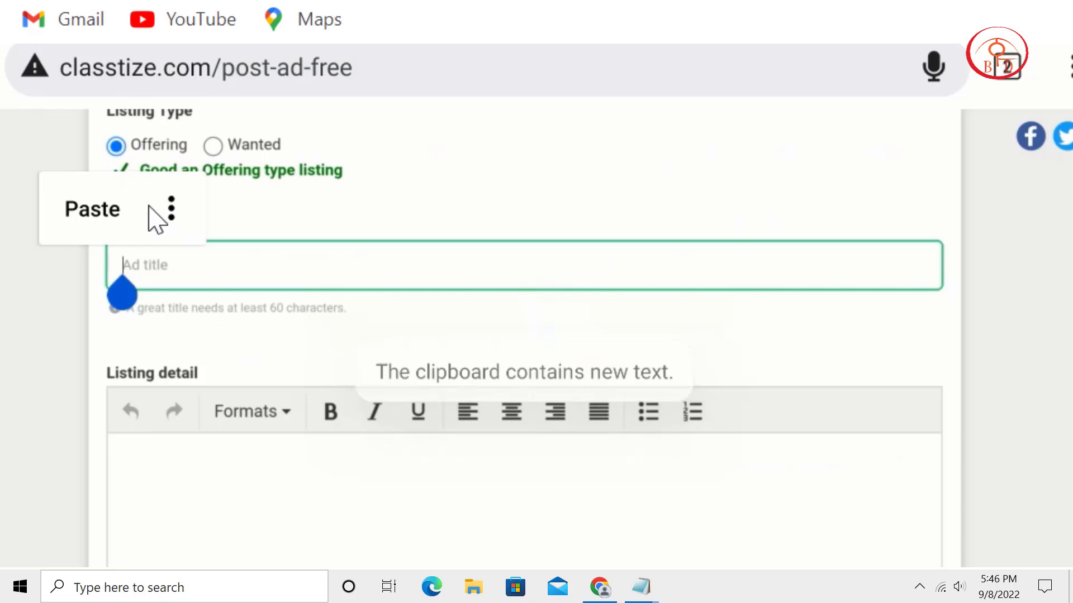
{"action": "left_click", "coordinate": [169, 208]}
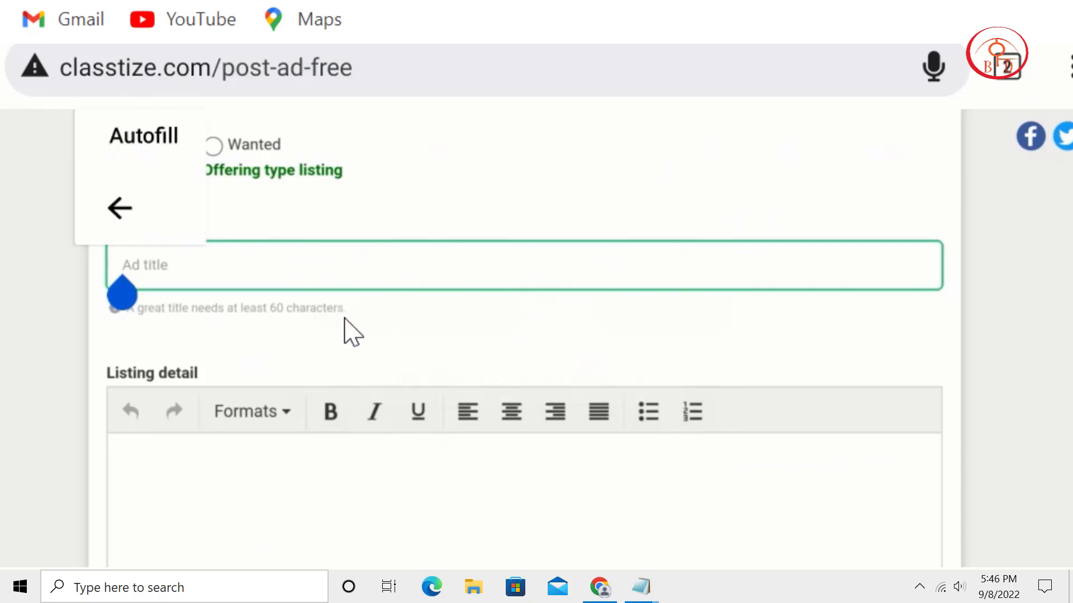
{"action": "left_click", "coordinate": [111, 208]}
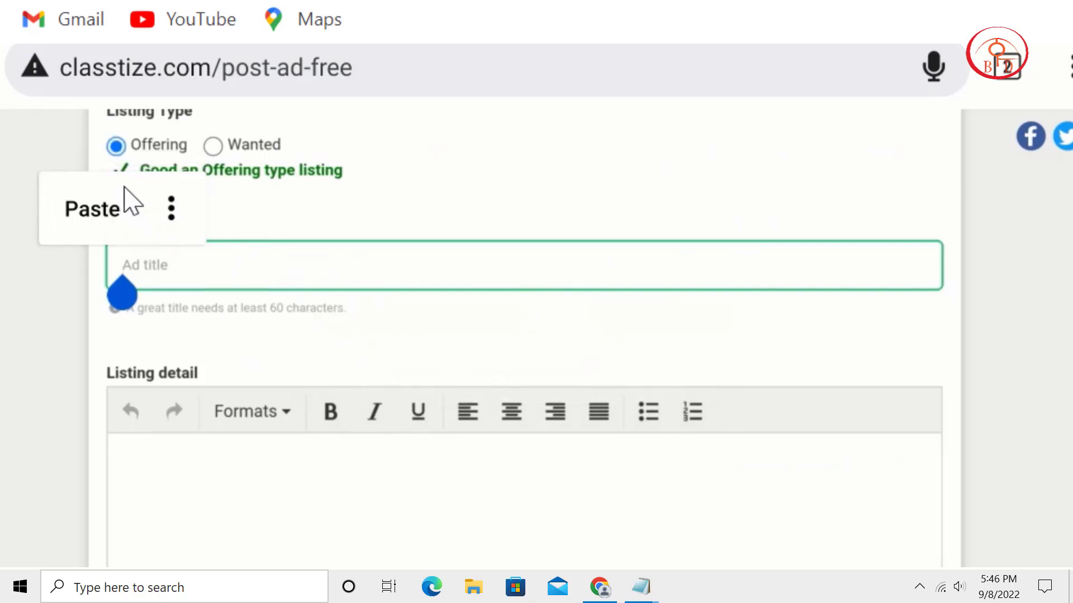
{"action": "left_click", "coordinate": [112, 208]}
Copy the whole iPhone description from the iphone Notepad file into the ad's listing detail
{"action": "scroll", "coordinate": [307, 340], "scroll_direction": "down", "scroll_amount": 2}
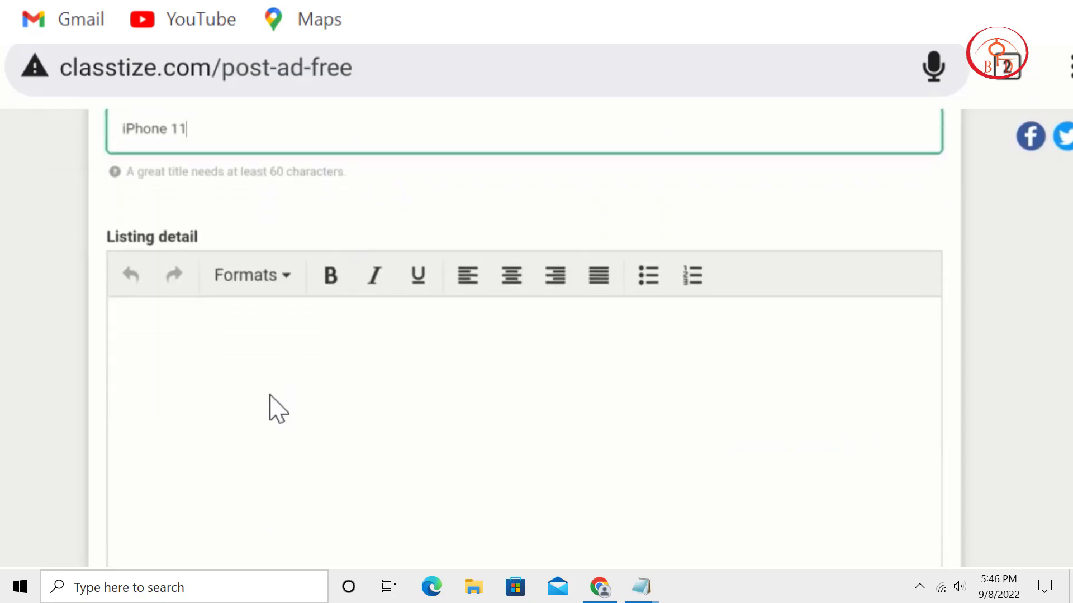
{"action": "left_click", "coordinate": [278, 410]}
{"action": "scroll", "coordinate": [294, 336], "scroll_direction": "down", "scroll_amount": 2}
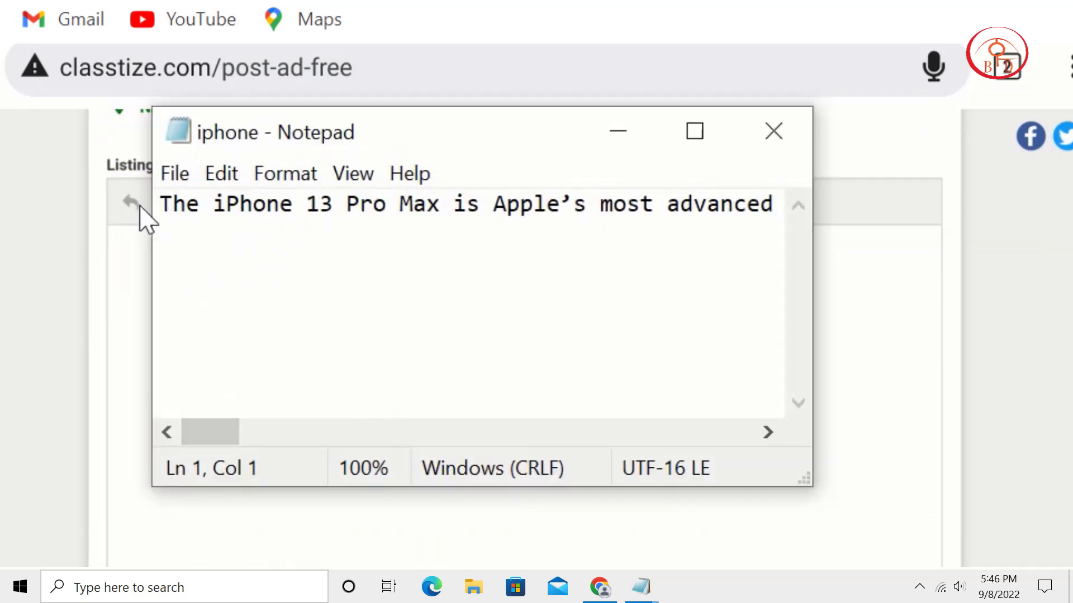
{"action": "left_click_drag", "start_coordinate": [158, 202], "coordinate": [611, 232]}
{"action": "right_click", "coordinate": [612, 211]}
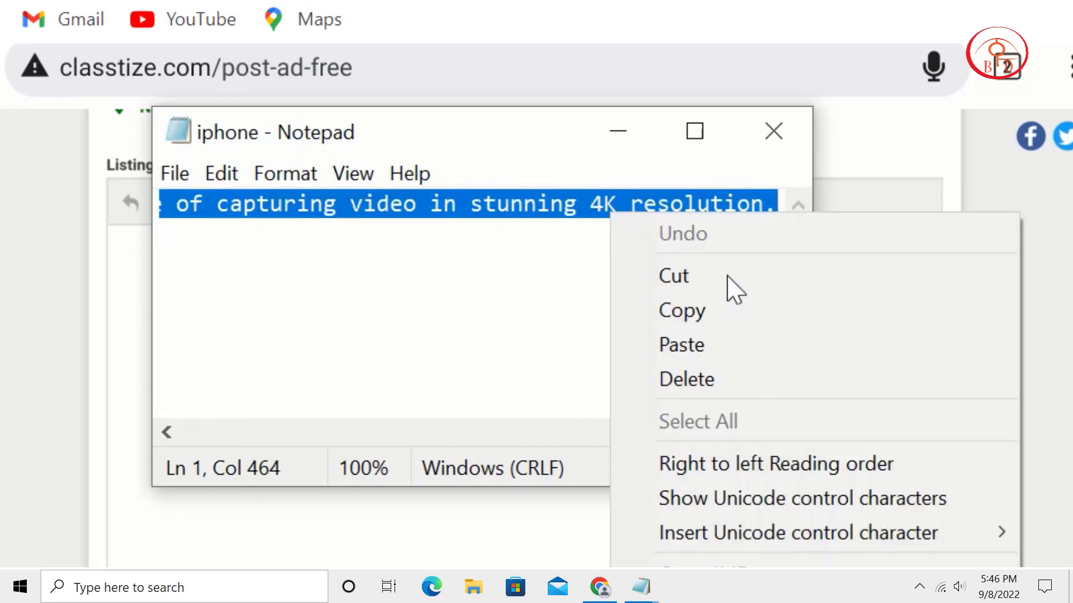
{"action": "left_click", "coordinate": [722, 311]}
{"action": "left_click", "coordinate": [616, 134]}
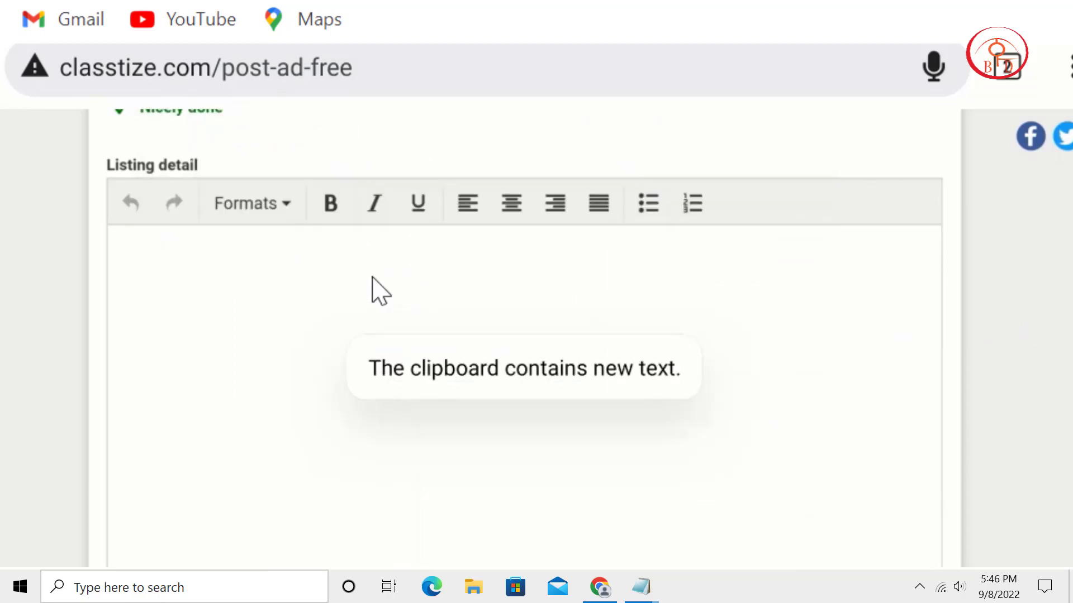
{"action": "key", "text": "ctrl+v"}
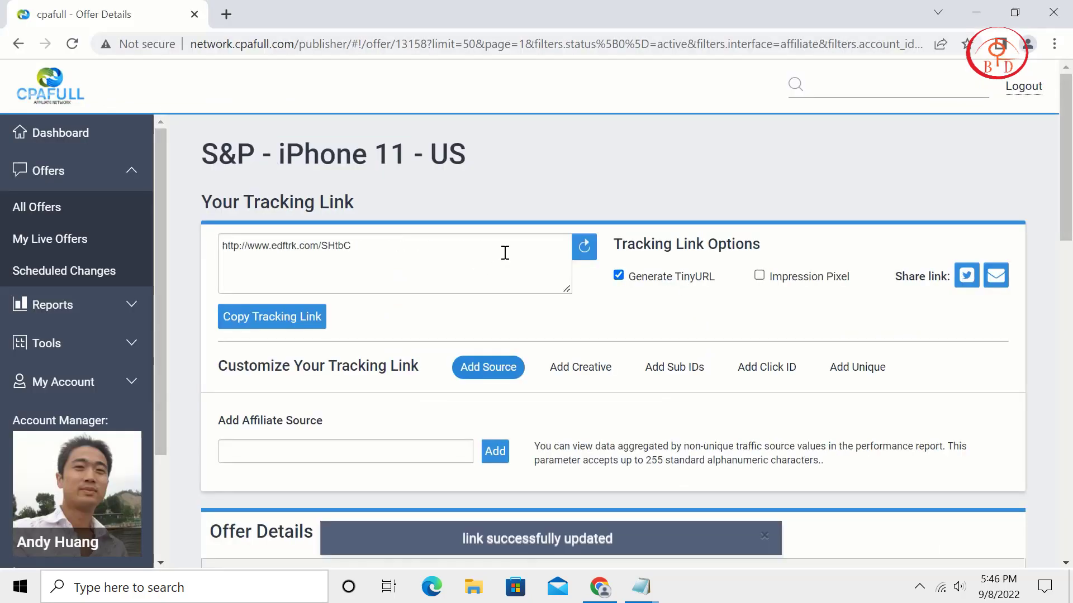
Copy the shortened TinyURL tracking link of the S&P - iPhone 11 - US offer
{"action": "left_click_drag", "start_coordinate": [353, 257], "coordinate": [217, 258]}
{"action": "right_click", "coordinate": [218, 255]}
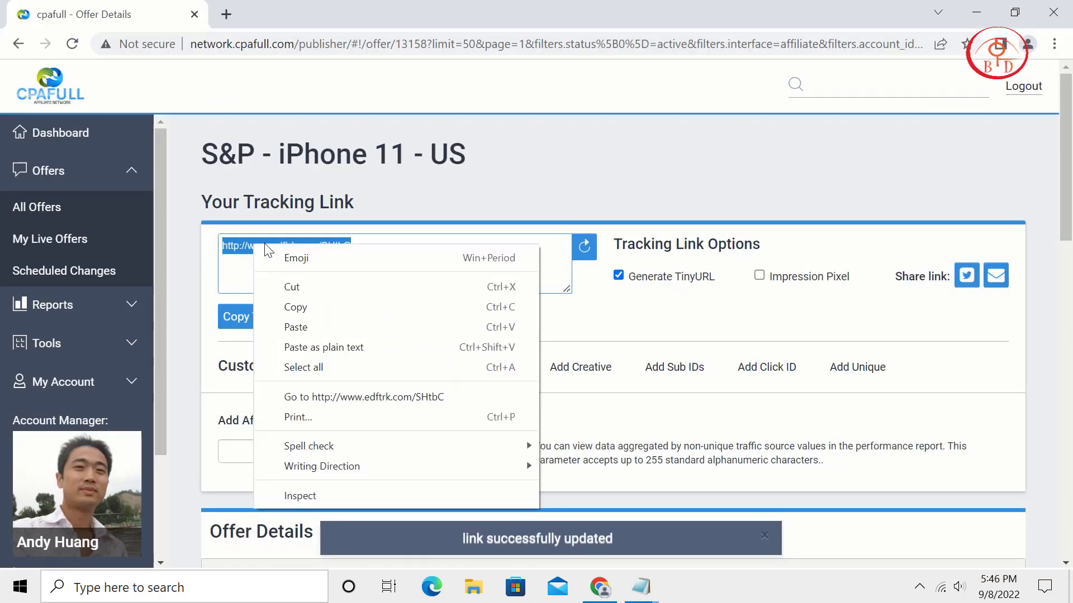
{"action": "left_click", "coordinate": [300, 308]}
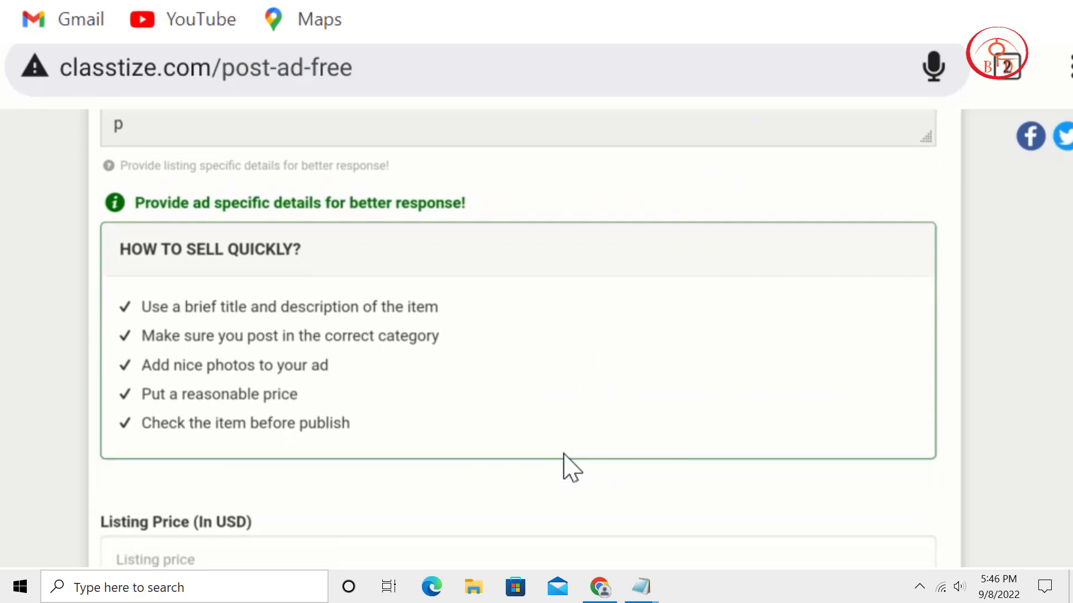
Set the Classtize ad's listing price to 123 USD
{"action": "scroll", "coordinate": [565, 467], "scroll_direction": "down", "scroll_amount": 5}
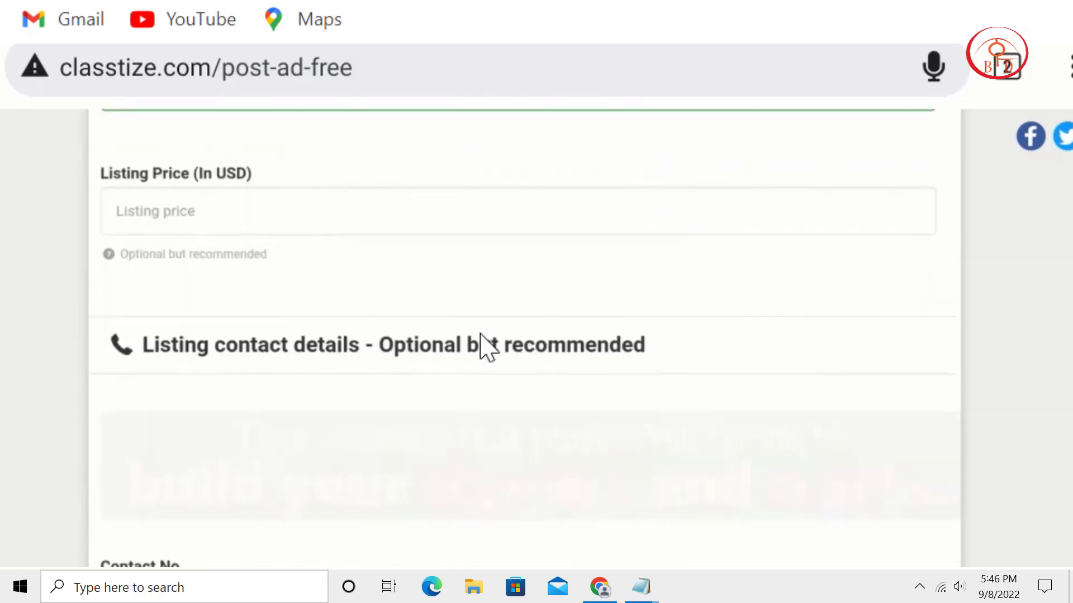
{"action": "scroll", "coordinate": [357, 437], "scroll_direction": "up", "scroll_amount": 3}
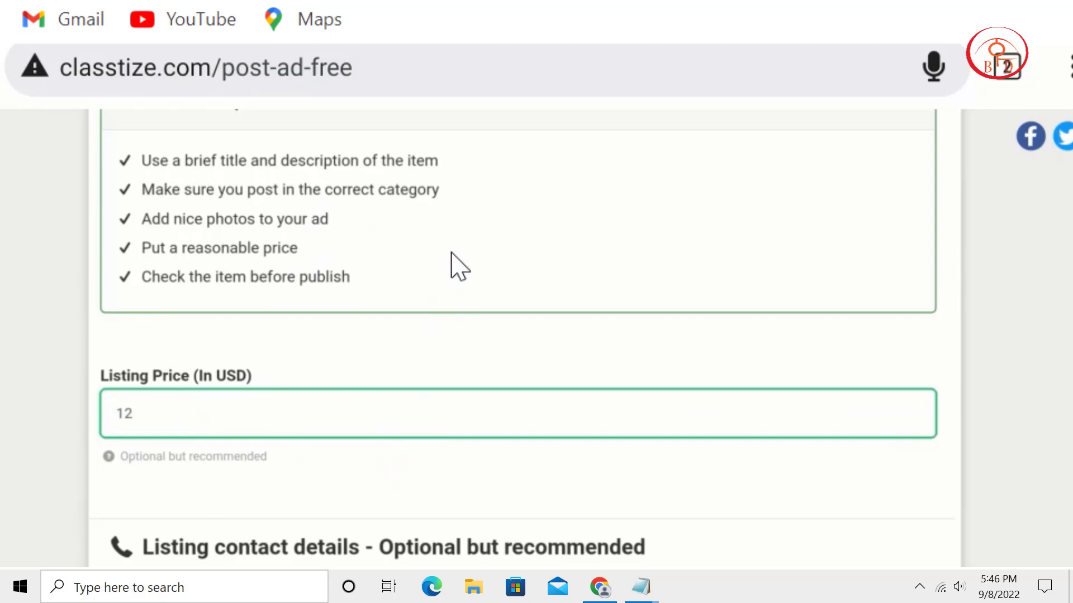
{"action": "type", "text": "3"}
{"action": "scroll", "coordinate": [454, 265], "scroll_direction": "down", "scroll_amount": 10}
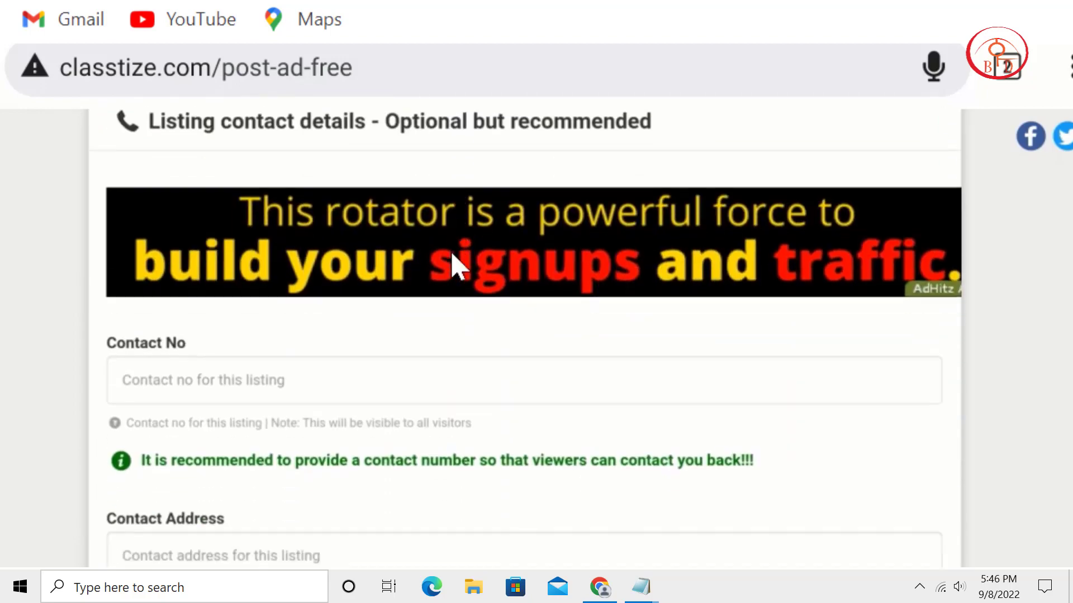
{"action": "scroll", "coordinate": [458, 267], "scroll_direction": "down", "scroll_amount": 2}
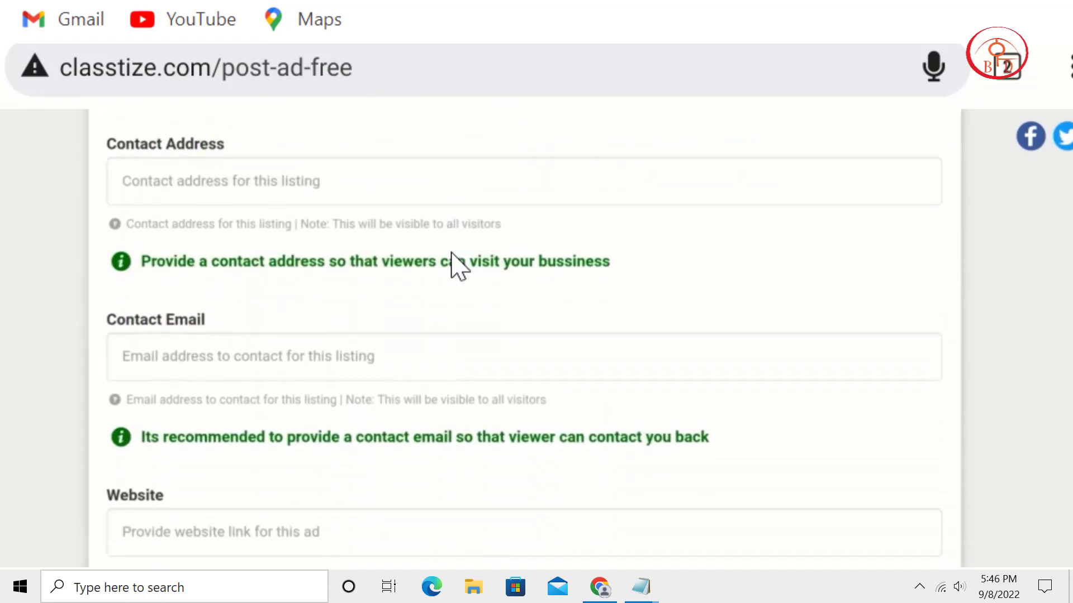
{"action": "scroll", "coordinate": [453, 266], "scroll_direction": "down", "scroll_amount": 3}
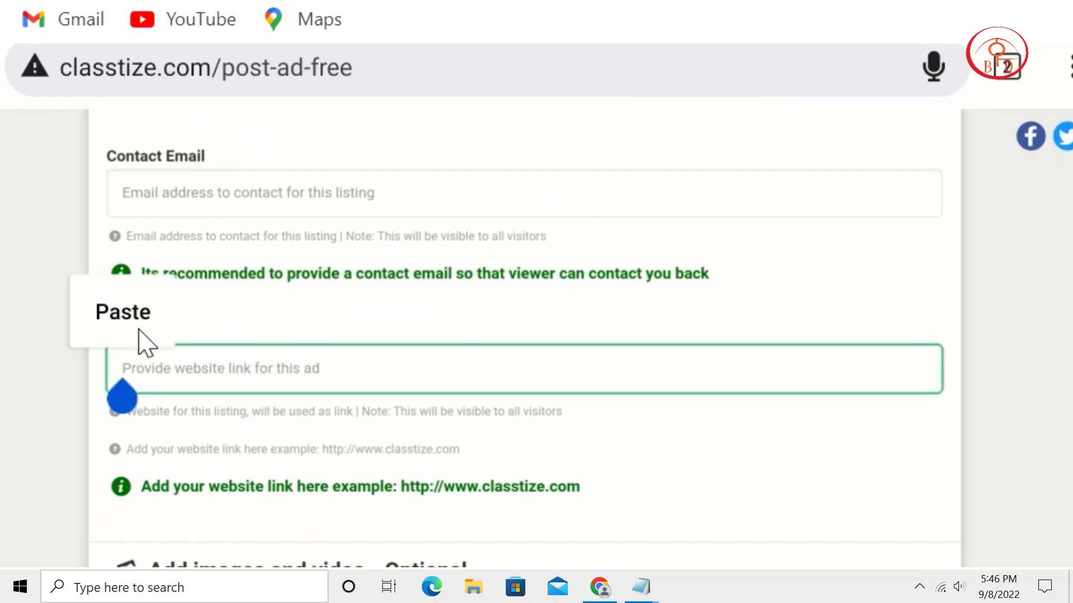
{"action": "scroll", "coordinate": [450, 221], "scroll_direction": "down", "scroll_amount": 7}
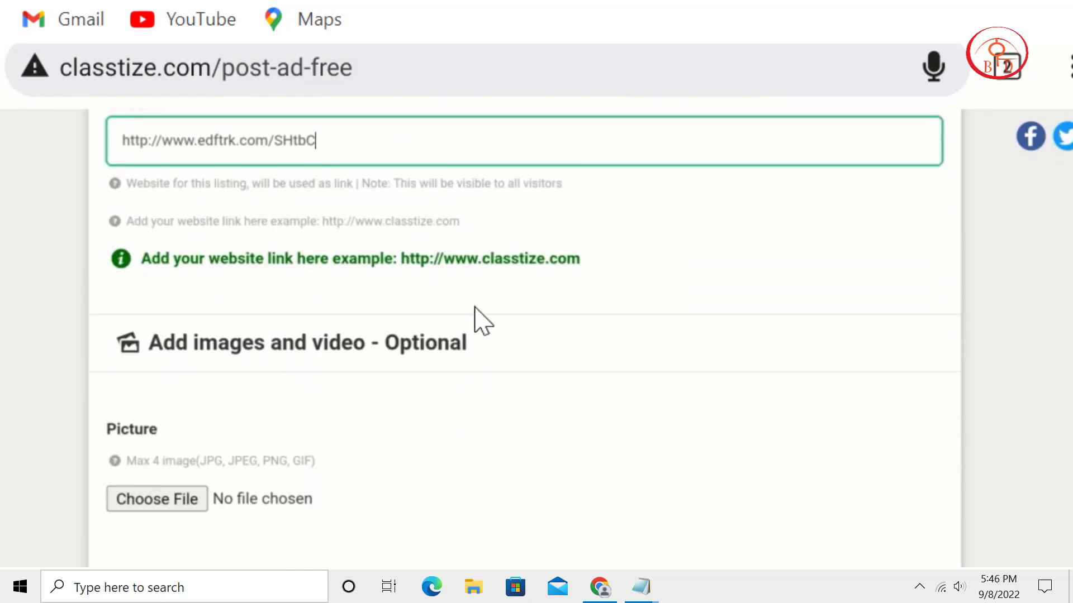
Upload an iPhone picture to the ad, leaving the YouTube video link empty
{"action": "scroll", "coordinate": [558, 237], "scroll_direction": "down", "scroll_amount": 4}
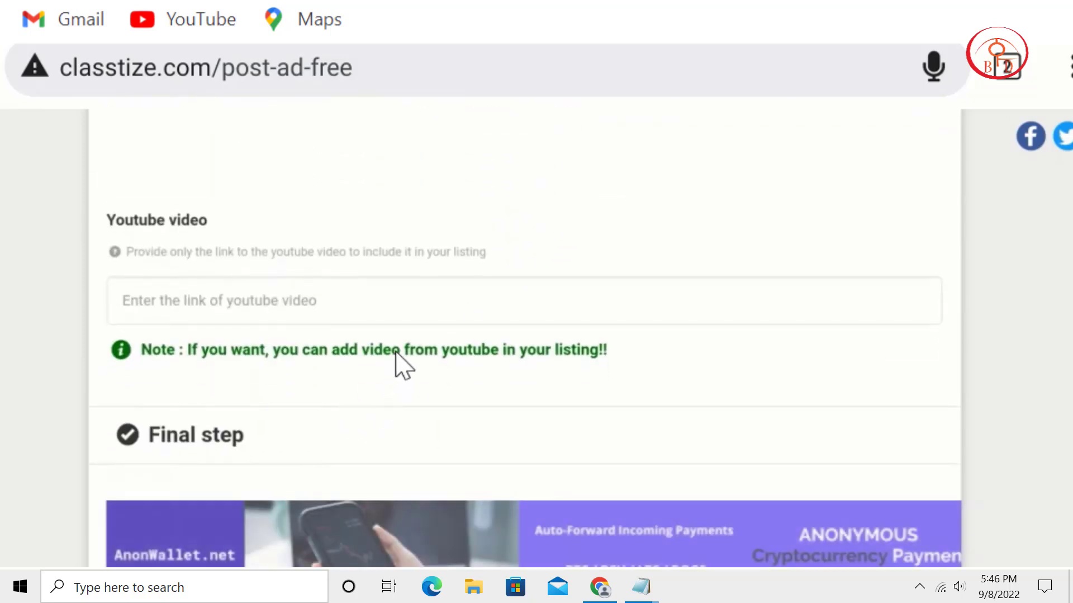
{"action": "scroll", "coordinate": [402, 364], "scroll_direction": "down", "scroll_amount": 2}
{"action": "scroll", "coordinate": [448, 242], "scroll_direction": "up", "scroll_amount": 1}
{"action": "scroll", "coordinate": [464, 486], "scroll_direction": "up", "scroll_amount": 2}
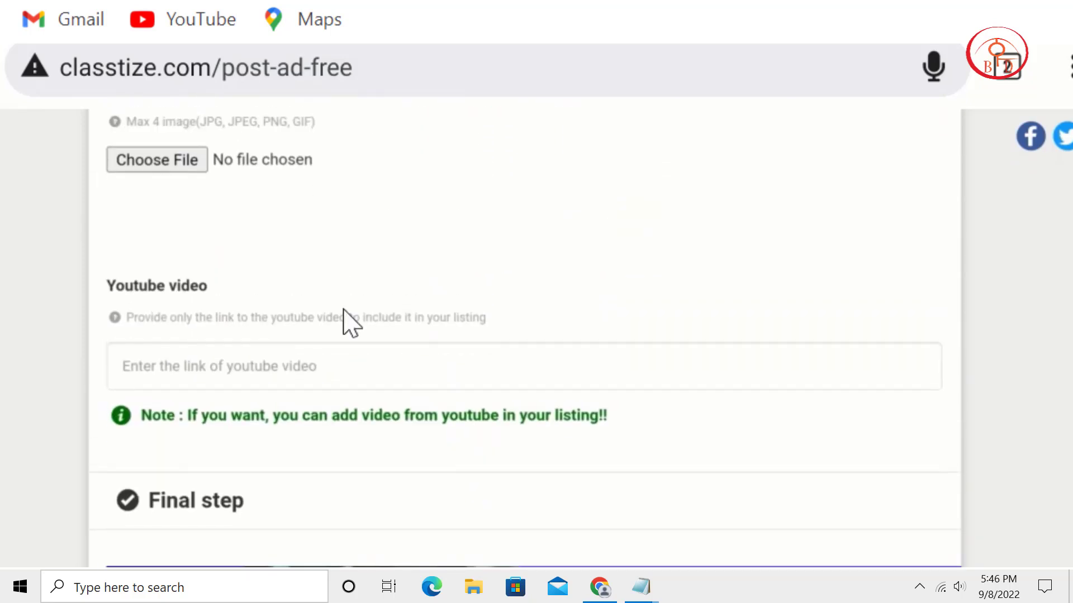
{"action": "left_click", "coordinate": [157, 160]}
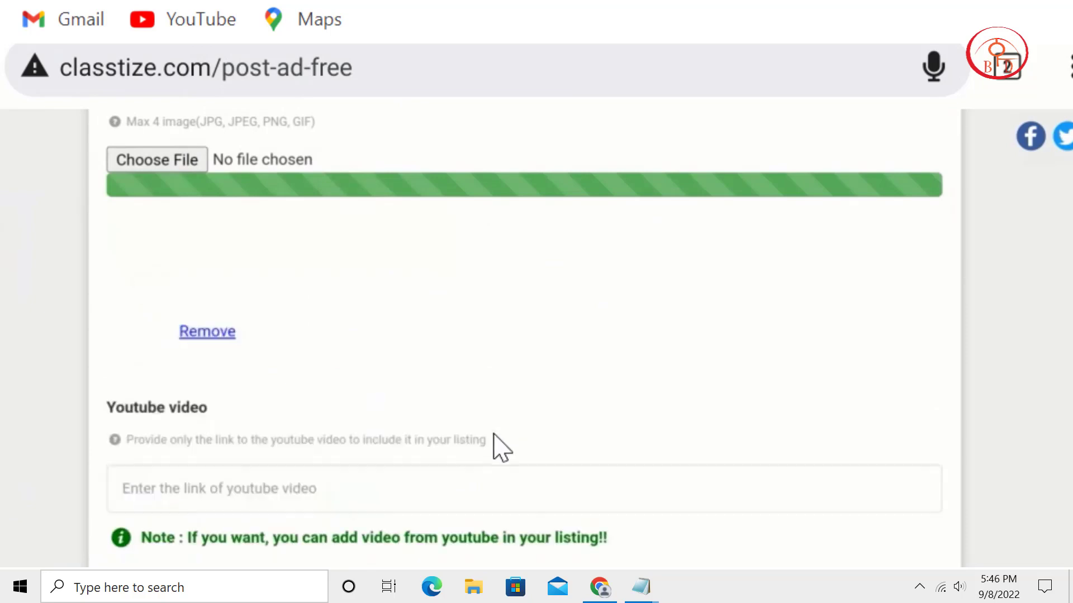
Accept the Terms and Conditions and post the iPhone 11 ad for free
{"action": "scroll", "coordinate": [487, 447], "scroll_direction": "down", "scroll_amount": 9}
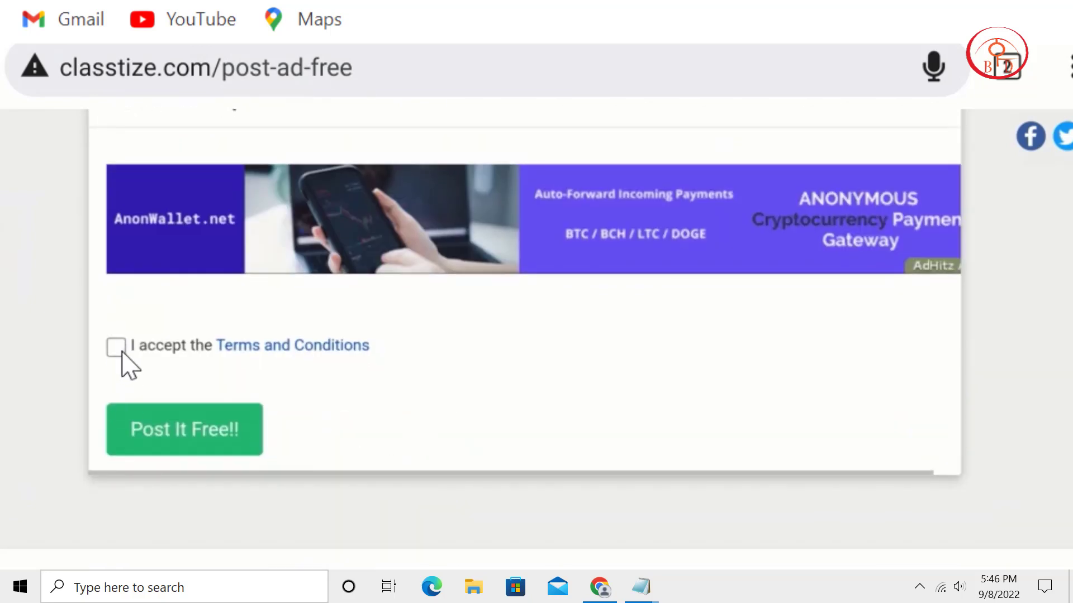
{"action": "left_click", "coordinate": [116, 347]}
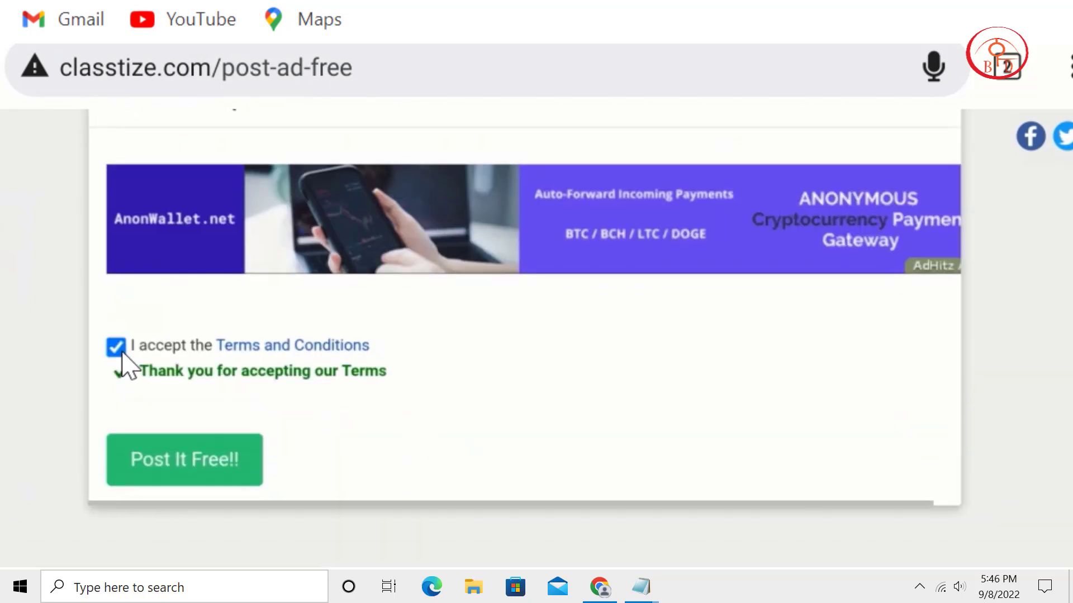
{"action": "left_click", "coordinate": [189, 475]}
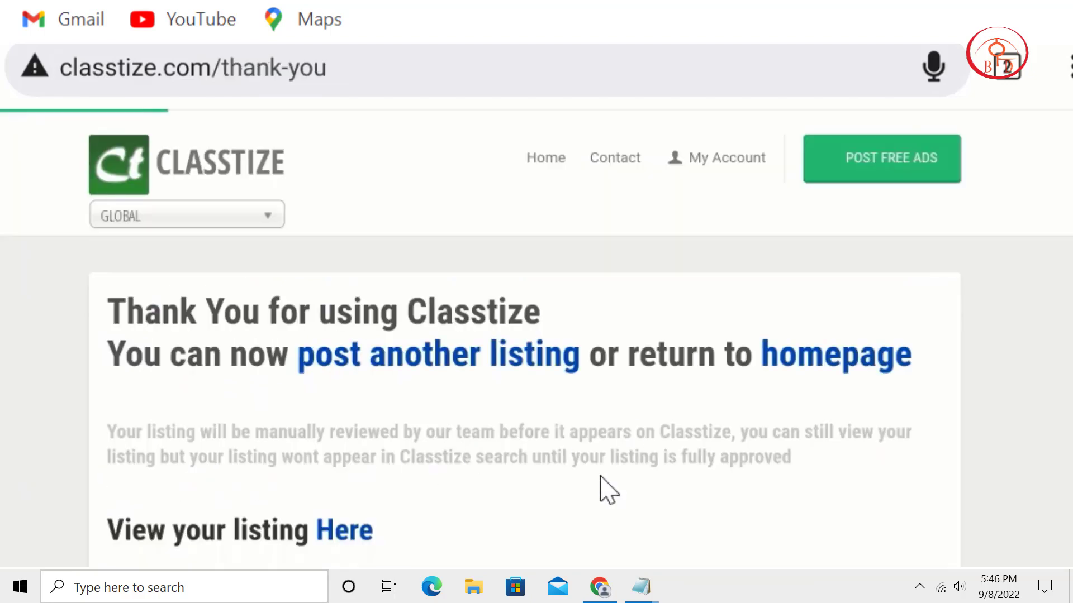
View the posted iPhone 11 listing and review its picture, price, category, location and website link
{"action": "scroll", "coordinate": [618, 259], "scroll_direction": "down", "scroll_amount": 4}
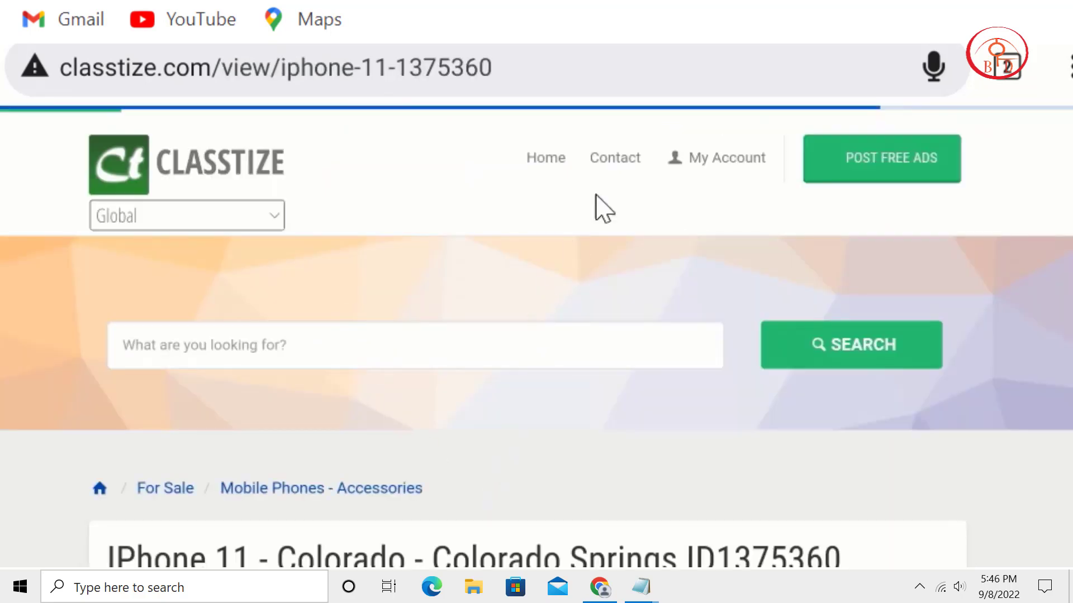
{"action": "scroll", "coordinate": [604, 209], "scroll_direction": "down", "scroll_amount": 10}
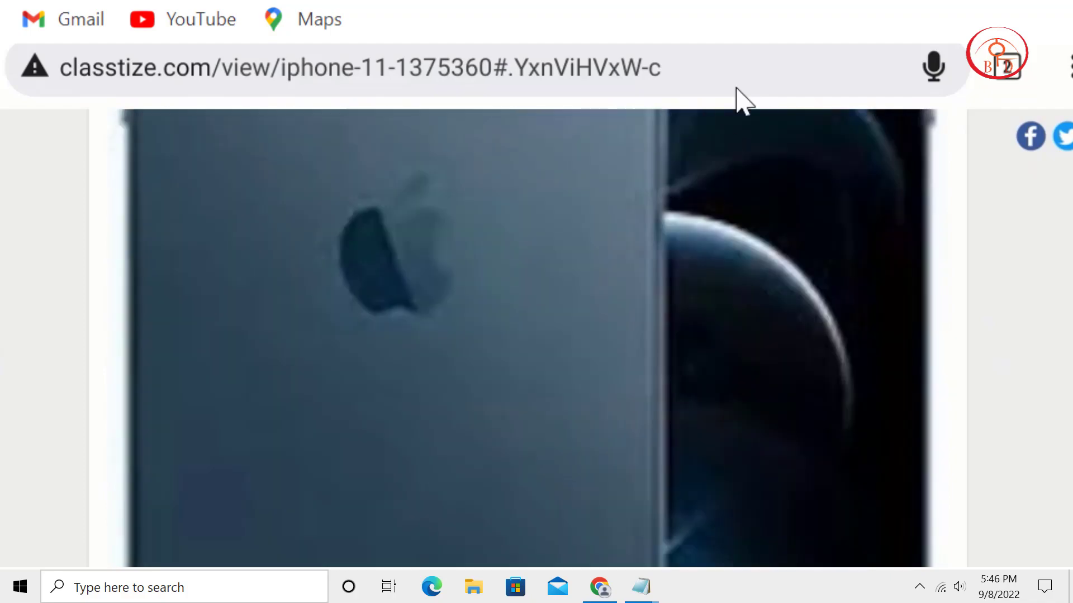
{"action": "scroll", "coordinate": [529, 391], "scroll_direction": "down", "scroll_amount": 15}
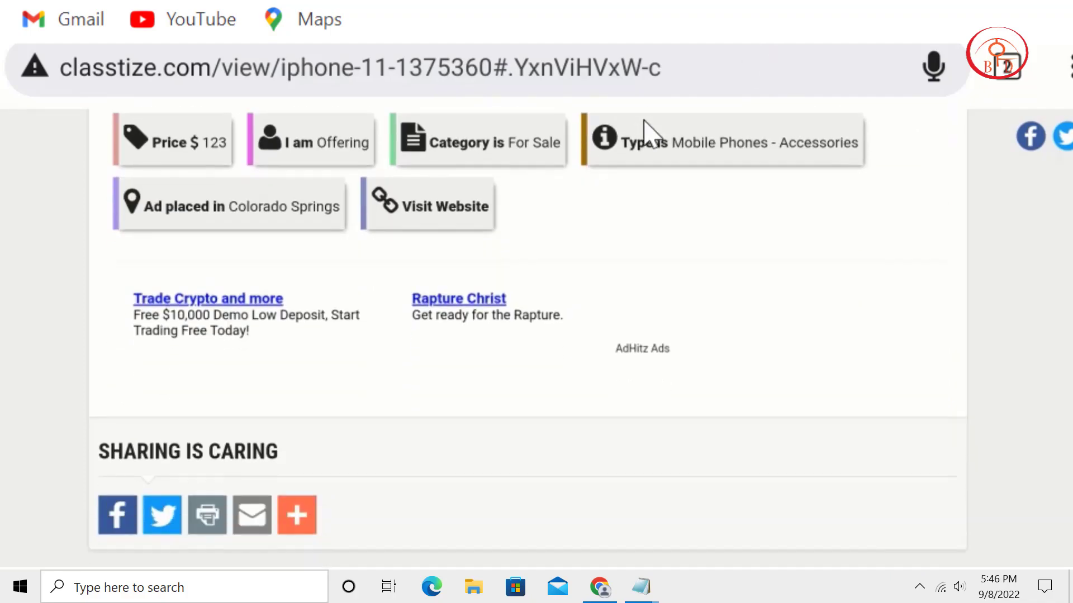
{"action": "scroll", "coordinate": [643, 120], "scroll_direction": "up", "scroll_amount": 15}
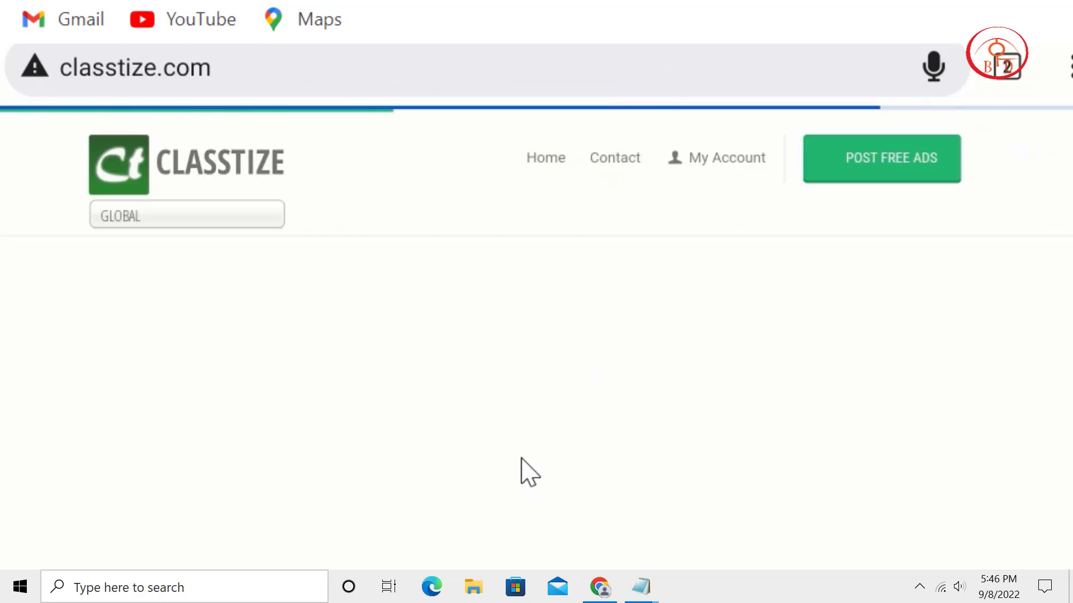
Look through the Classtize homepage, examining its ad categories from Services to Matrimonial and the recently posted ads
{"action": "scroll", "coordinate": [539, 230], "scroll_direction": "down", "scroll_amount": 10}
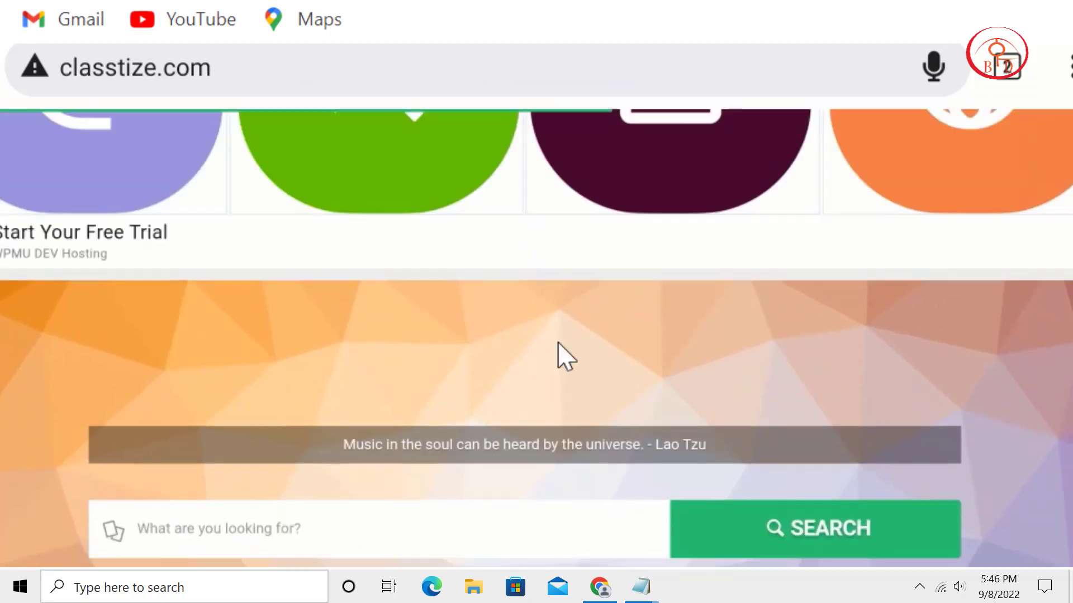
{"action": "scroll", "coordinate": [699, 366], "scroll_direction": "down", "scroll_amount": 8}
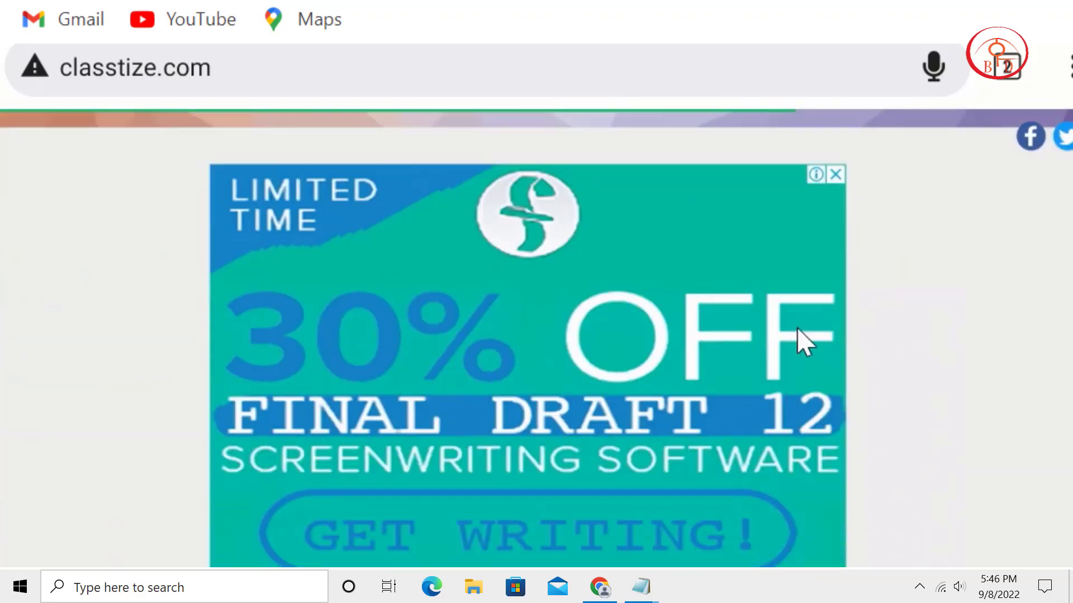
{"action": "scroll", "coordinate": [736, 464], "scroll_direction": "down", "scroll_amount": 12}
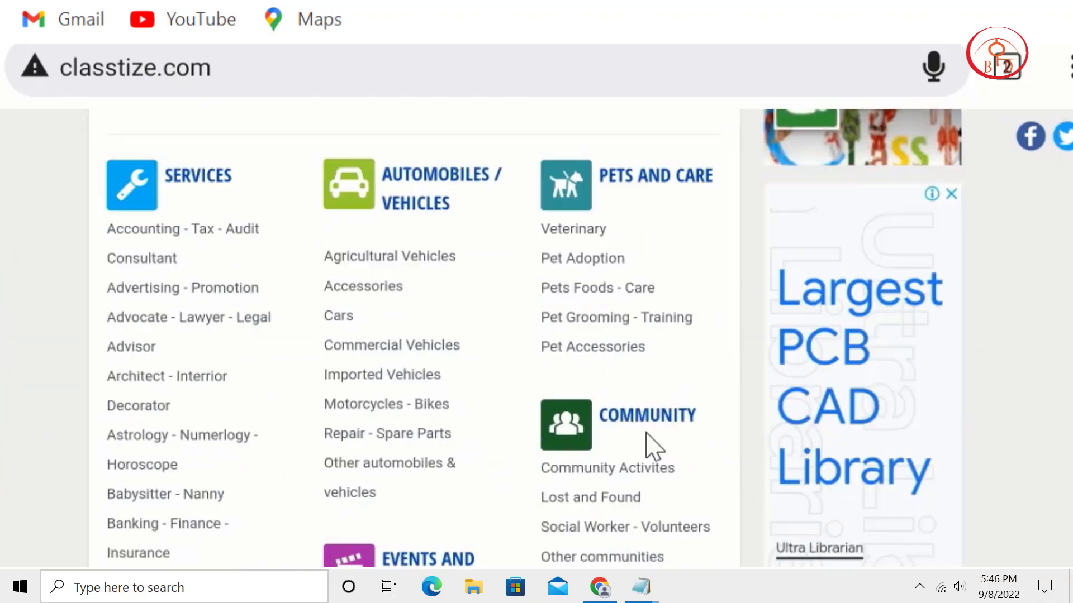
{"action": "scroll", "coordinate": [691, 363], "scroll_direction": "down", "scroll_amount": 10}
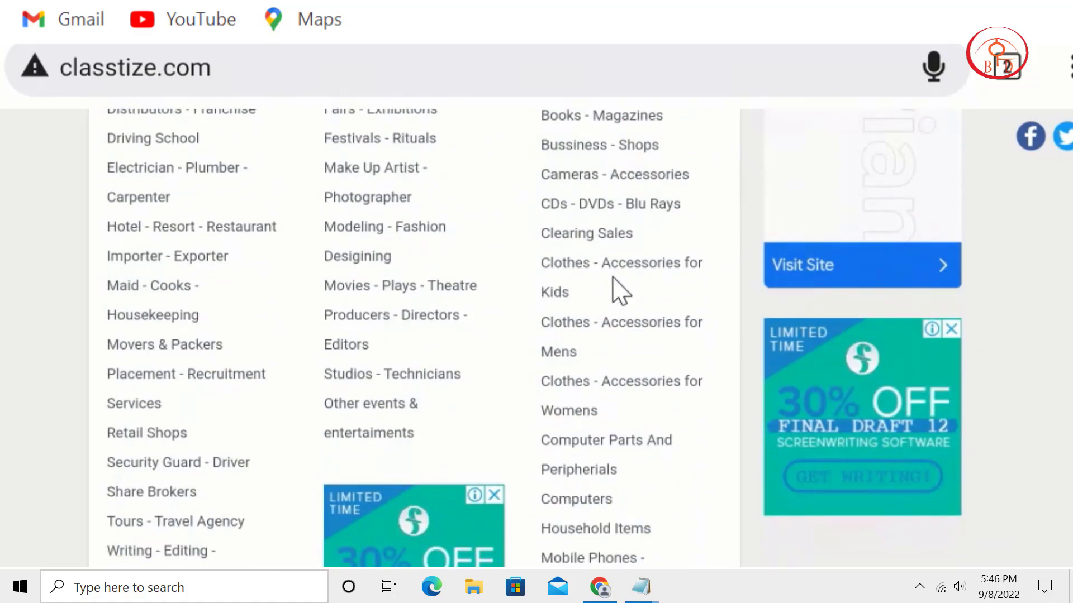
{"action": "scroll", "coordinate": [656, 218], "scroll_direction": "down", "scroll_amount": 13}
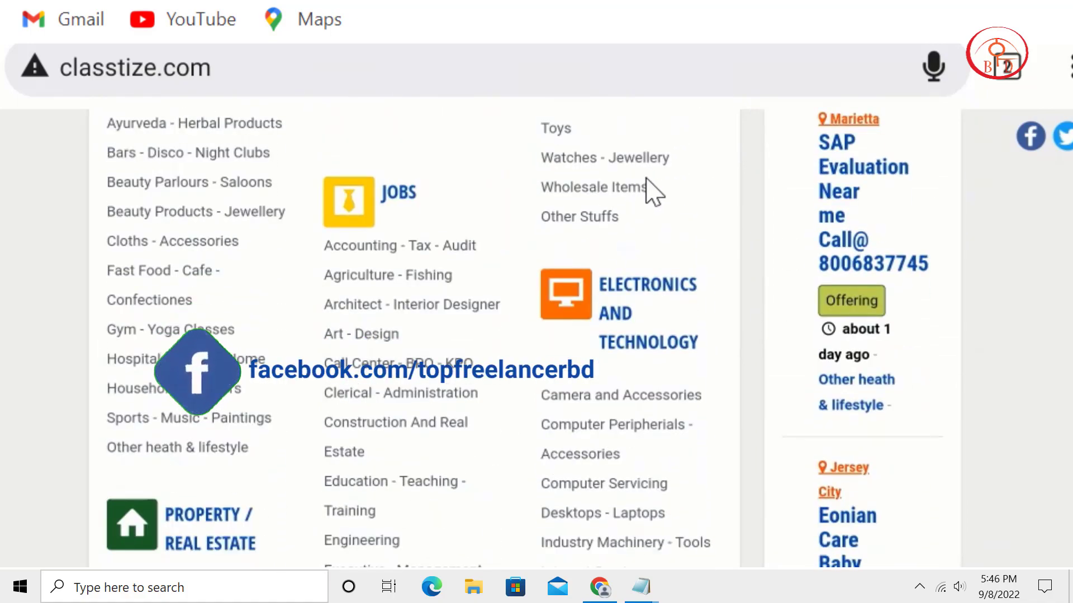
{"action": "scroll", "coordinate": [558, 313], "scroll_direction": "down", "scroll_amount": 5}
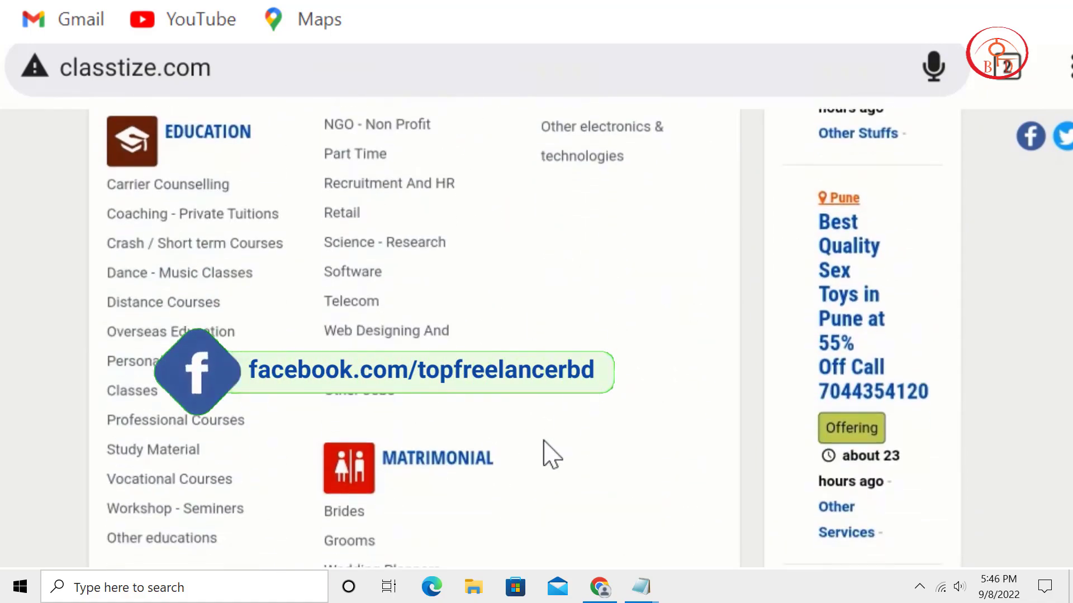
{"action": "scroll", "coordinate": [631, 371], "scroll_direction": "down", "scroll_amount": 14}
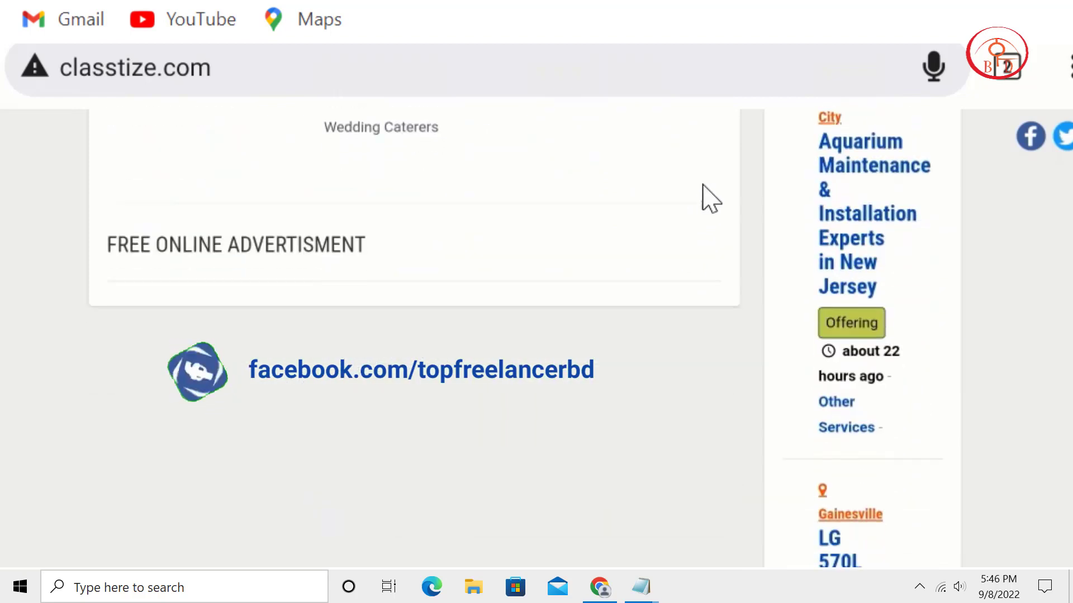
{"action": "scroll", "coordinate": [614, 251], "scroll_direction": "down", "scroll_amount": 1}
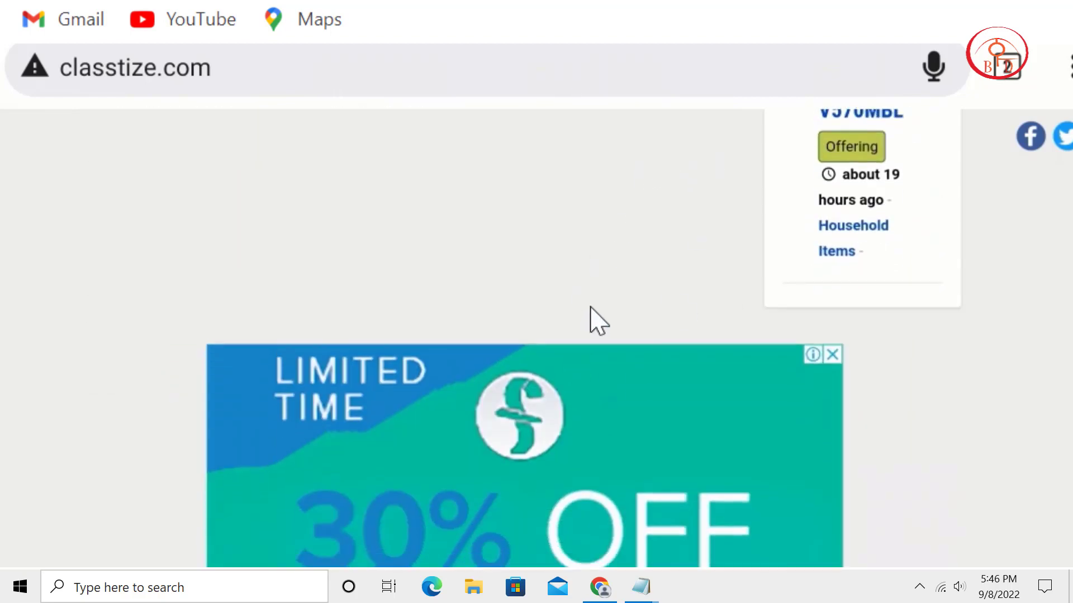
{"action": "scroll", "coordinate": [558, 346], "scroll_direction": "up", "scroll_amount": 5}
{"action": "scroll", "coordinate": [595, 399], "scroll_direction": "up", "scroll_amount": 10}
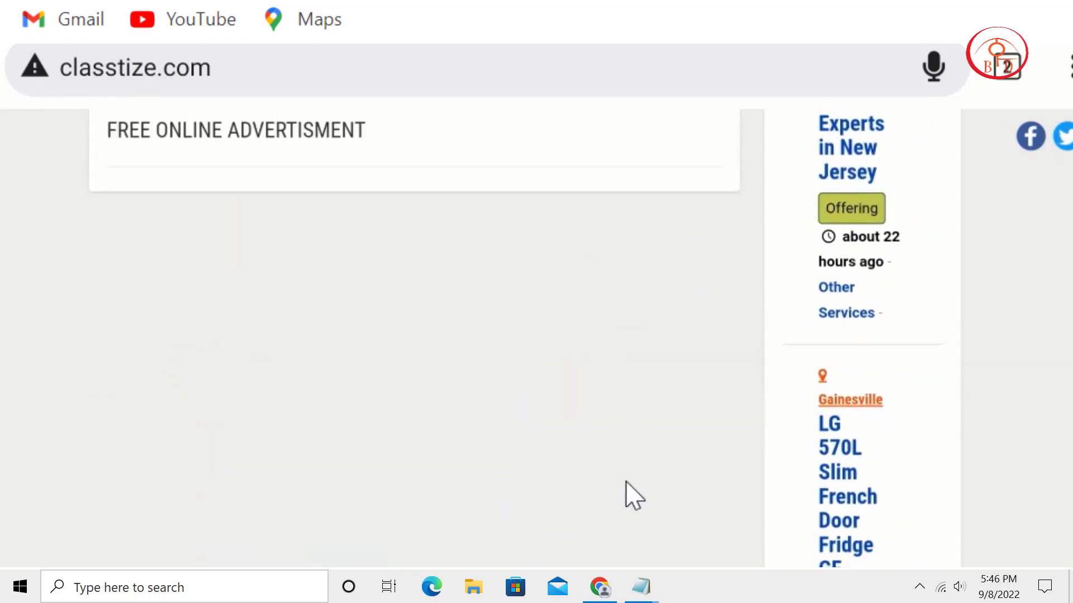
{"action": "scroll", "coordinate": [611, 223], "scroll_direction": "up", "scroll_amount": 12}
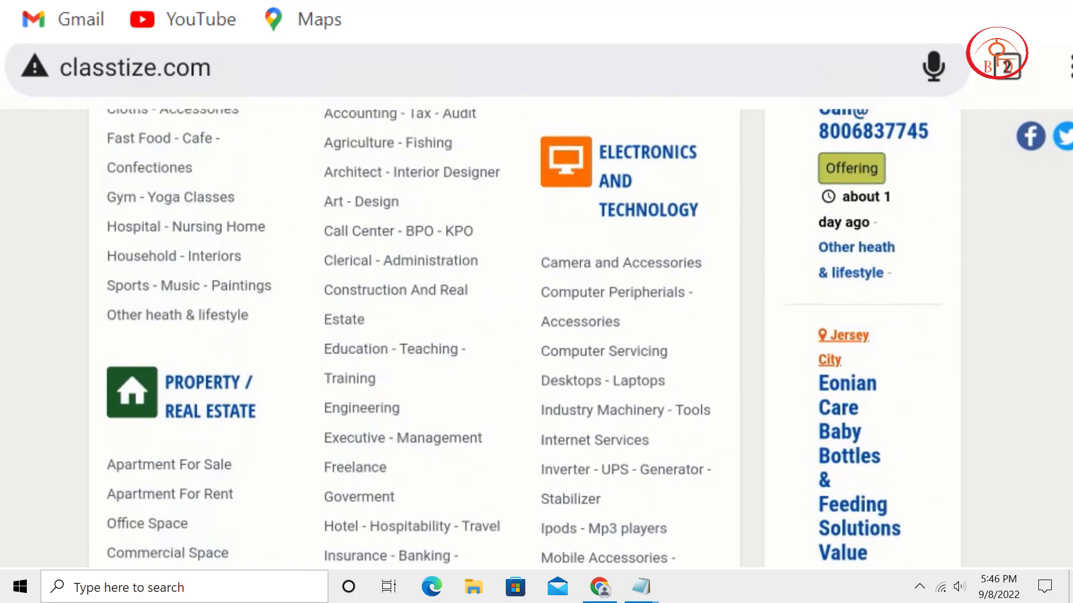
{"action": "scroll", "coordinate": [480, 321], "scroll_direction": "up", "scroll_amount": 8}
{"action": "scroll", "coordinate": [488, 314], "scroll_direction": "up", "scroll_amount": 11}
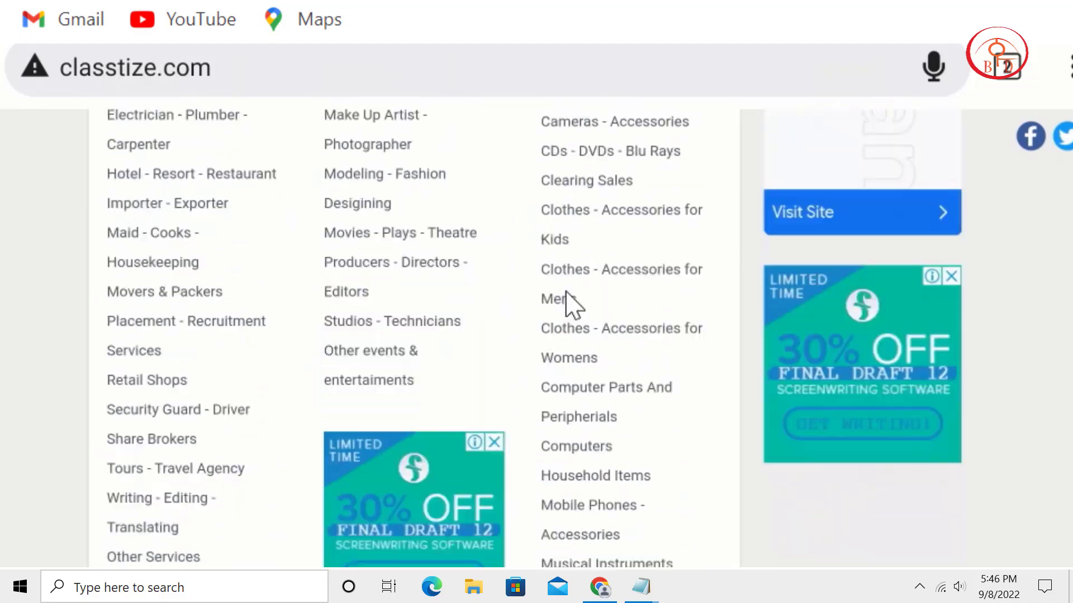
{"action": "scroll", "coordinate": [459, 513], "scroll_direction": "up", "scroll_amount": 20}
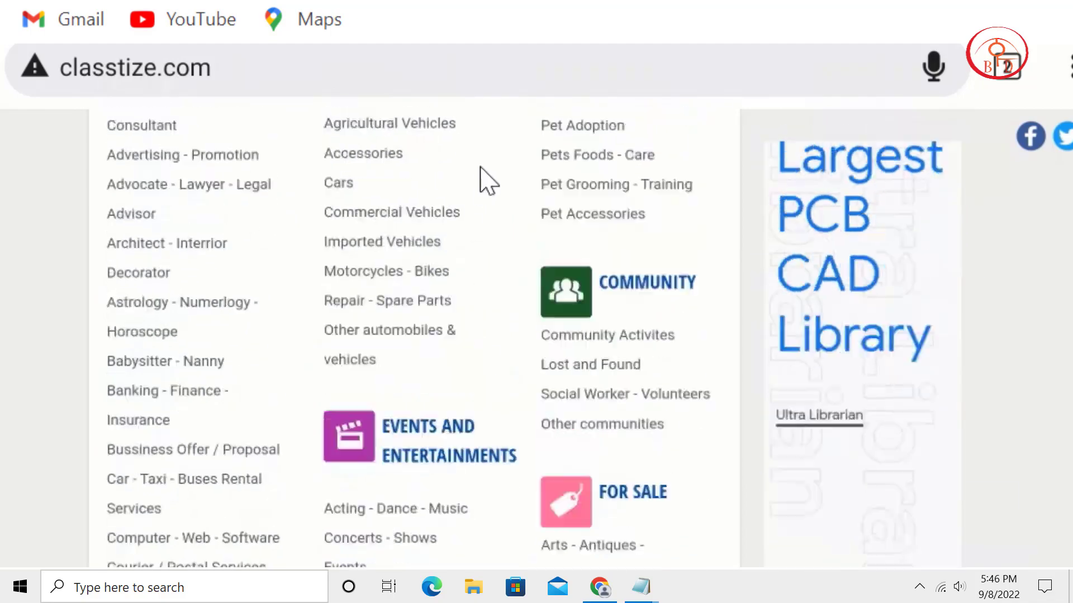
{"action": "scroll", "coordinate": [424, 354], "scroll_direction": "up", "scroll_amount": 4}
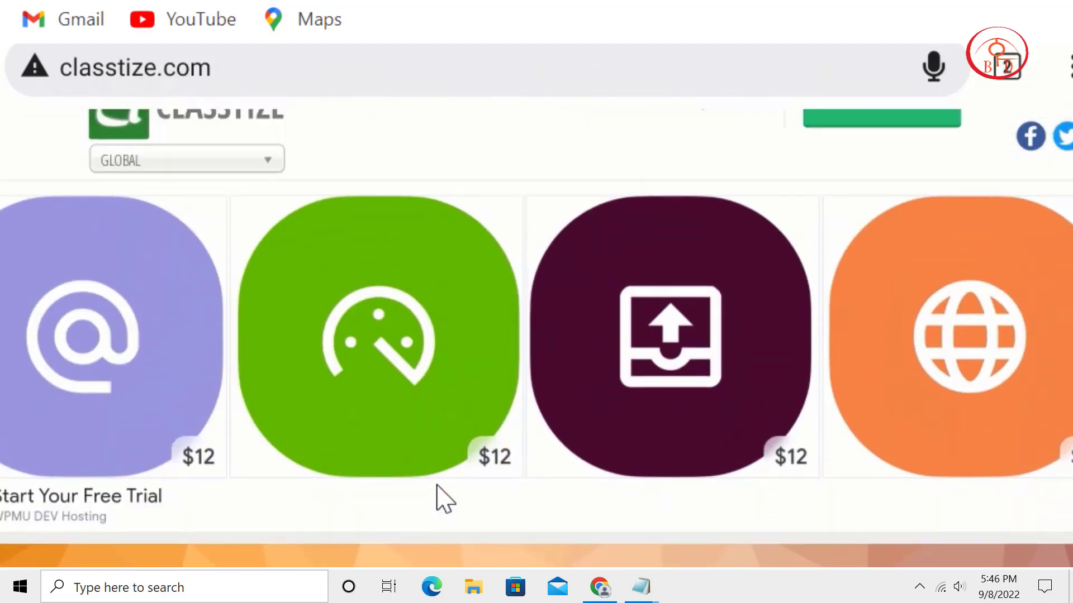
{"action": "scroll", "coordinate": [309, 494], "scroll_direction": "up", "scroll_amount": 1}
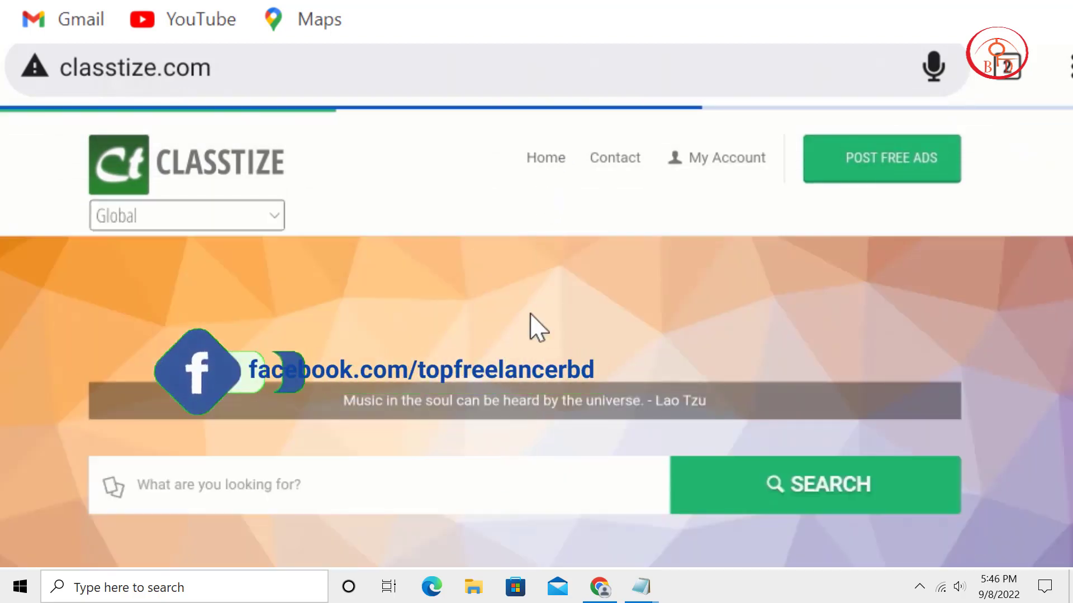
{"action": "scroll", "coordinate": [562, 383], "scroll_direction": "down", "scroll_amount": 8}
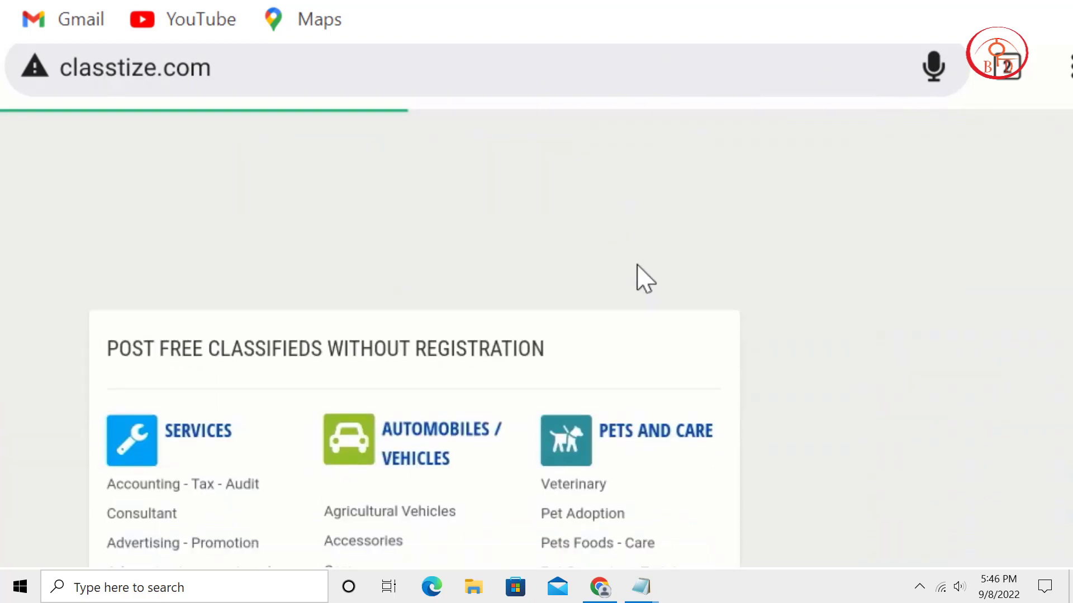
{"action": "scroll", "coordinate": [645, 280], "scroll_direction": "down", "scroll_amount": 7}
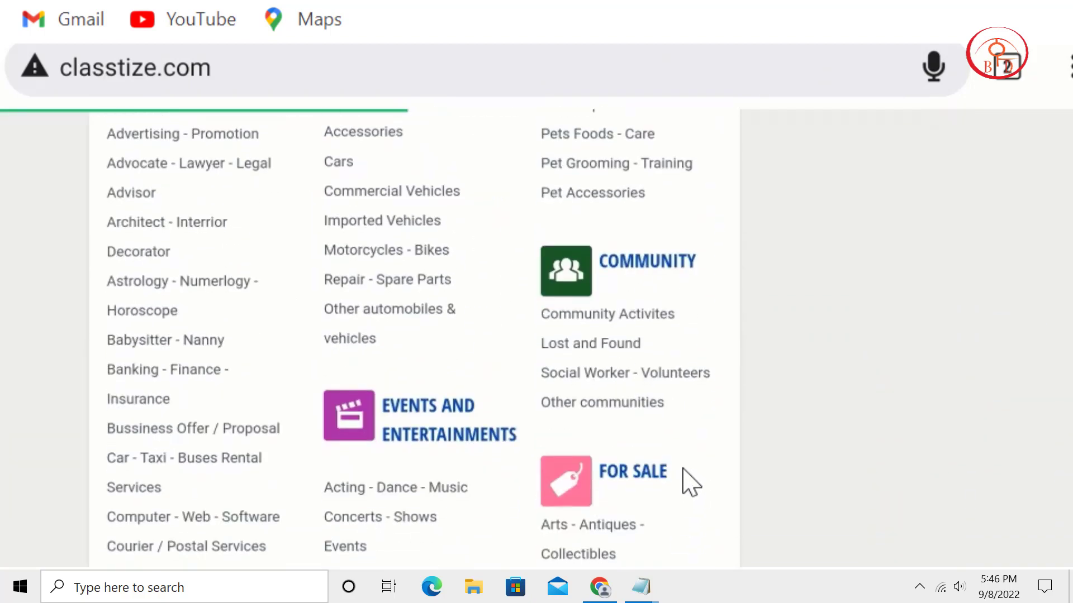
{"action": "scroll", "coordinate": [598, 239], "scroll_direction": "down", "scroll_amount": 3}
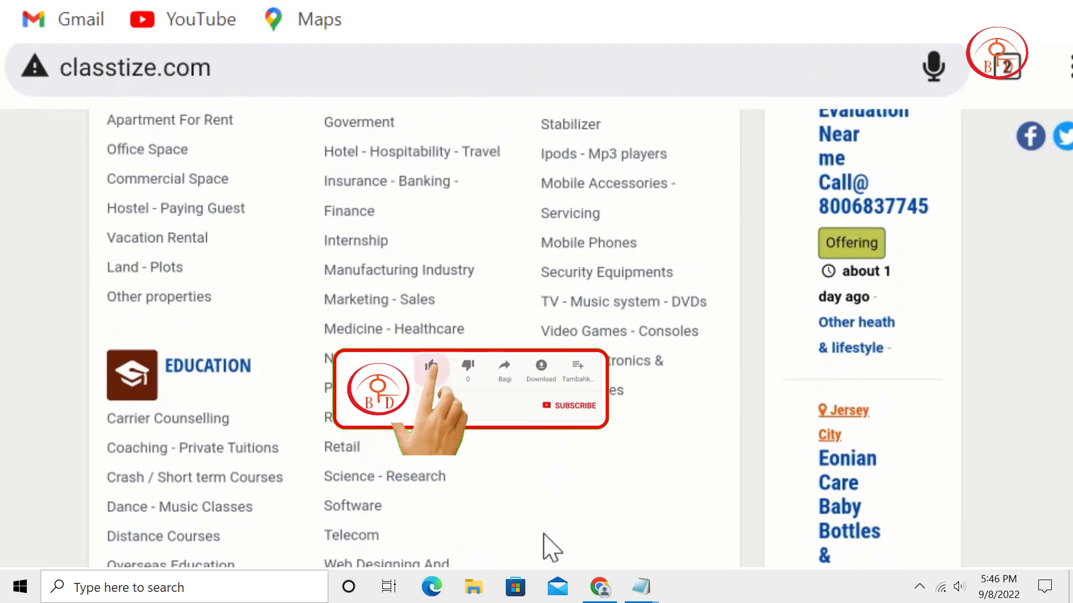
{"action": "scroll", "coordinate": [552, 548], "scroll_direction": "down", "scroll_amount": 9}
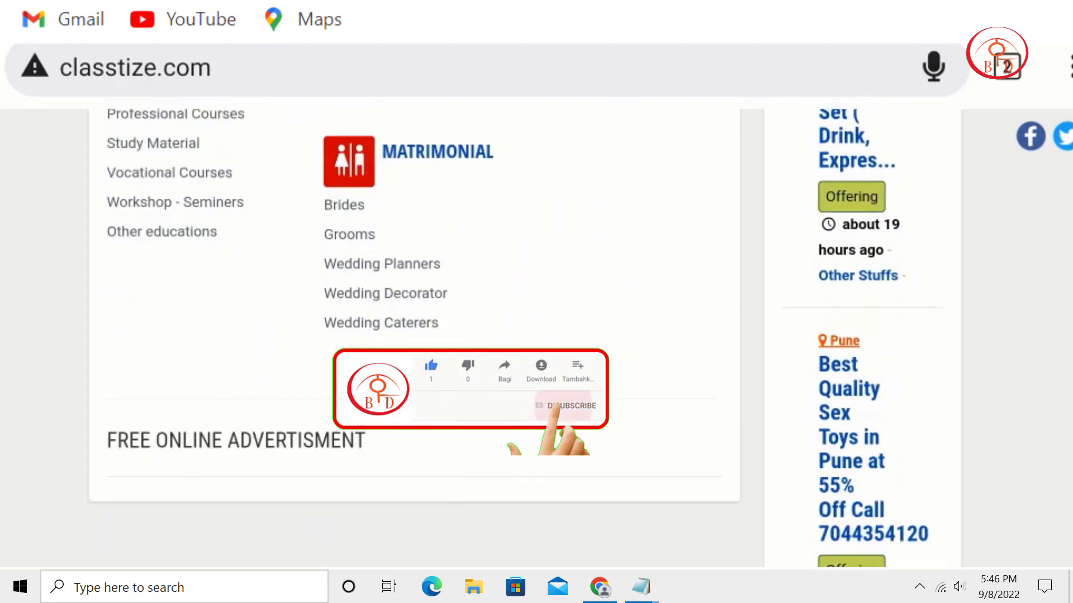